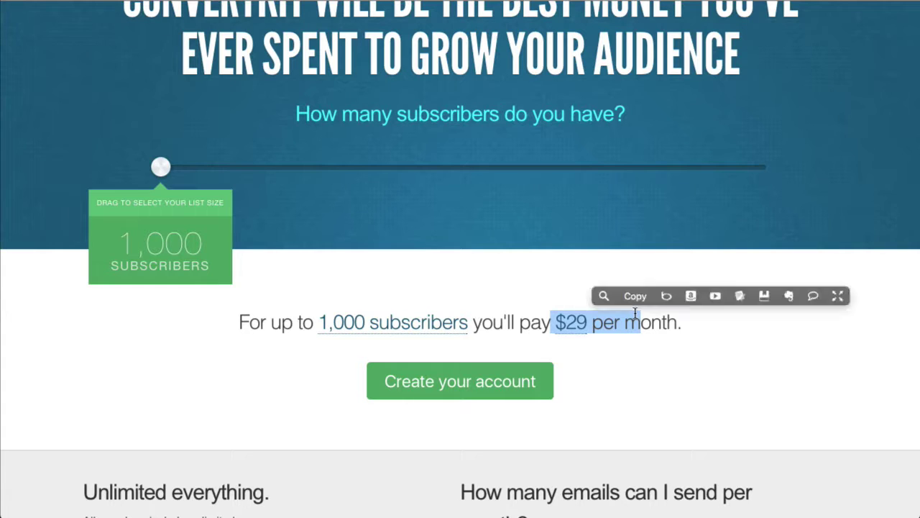
- Highlight the '$29 per month' price for up to 1,000 subscribers on ConvertKit's pricing page
left_click_drag(636, 313, 635, 313)
left_click_drag(321, 325, 473, 324)
left_click(623, 392)
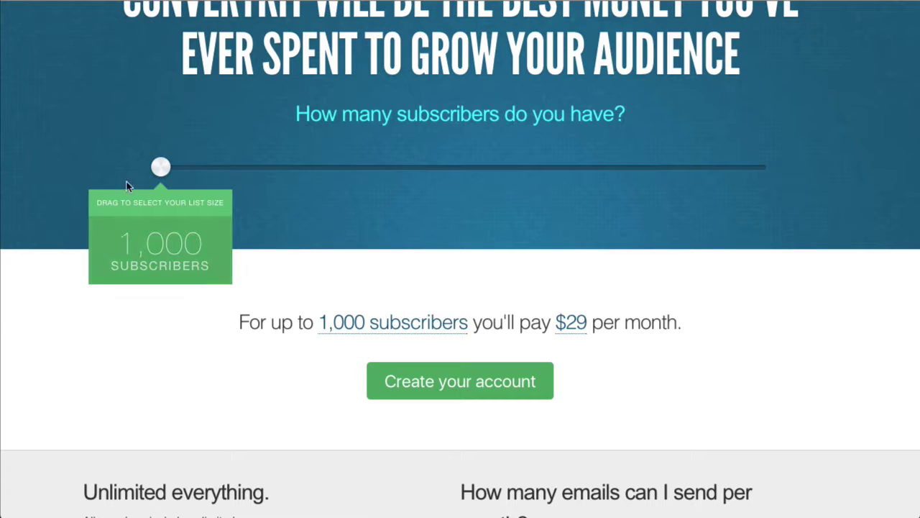
left_click_drag(164, 176, 781, 184)
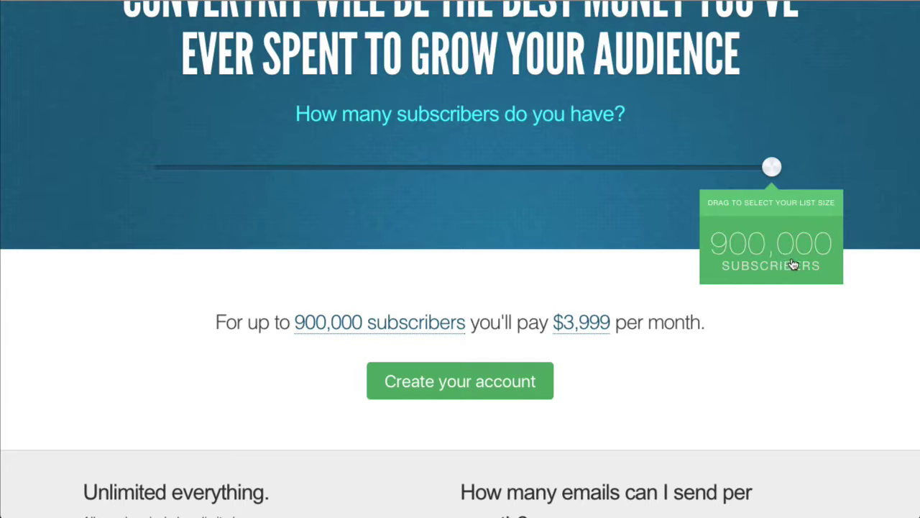
left_click_drag(549, 322, 610, 319)
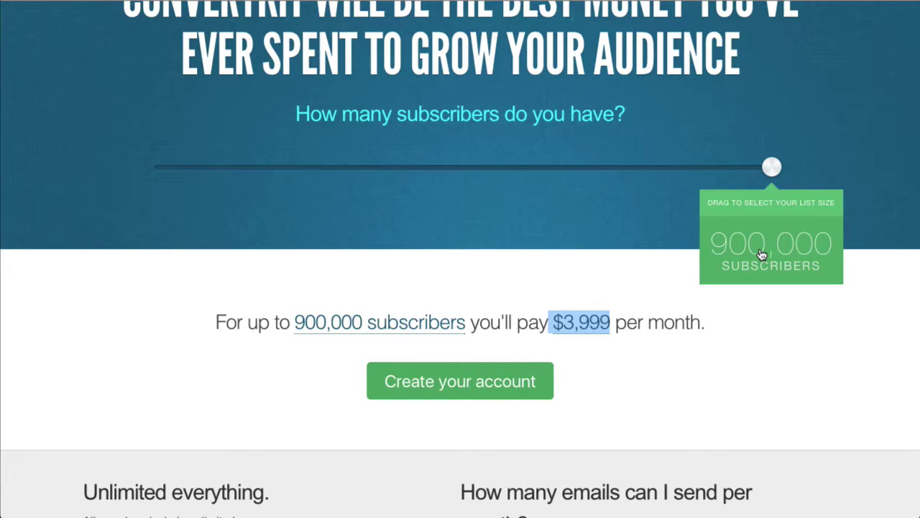
left_click(625, 387)
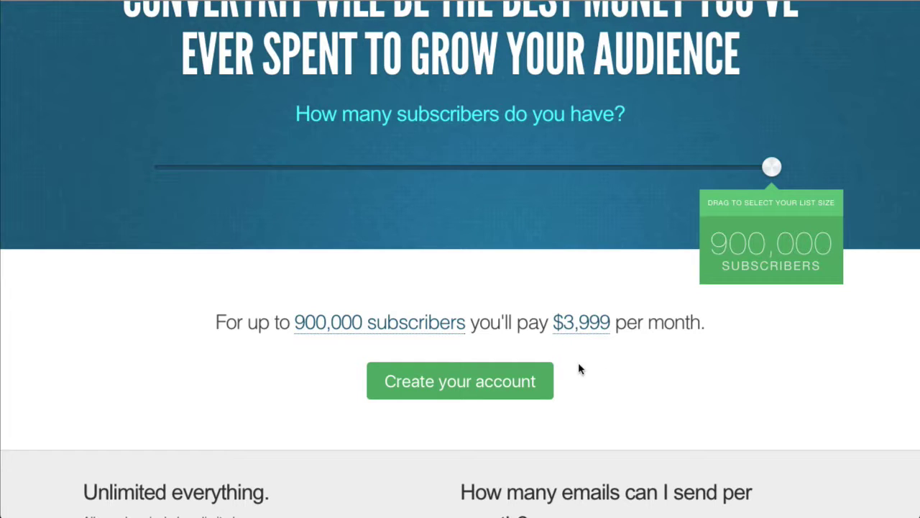
left_click_drag(556, 319, 612, 319)
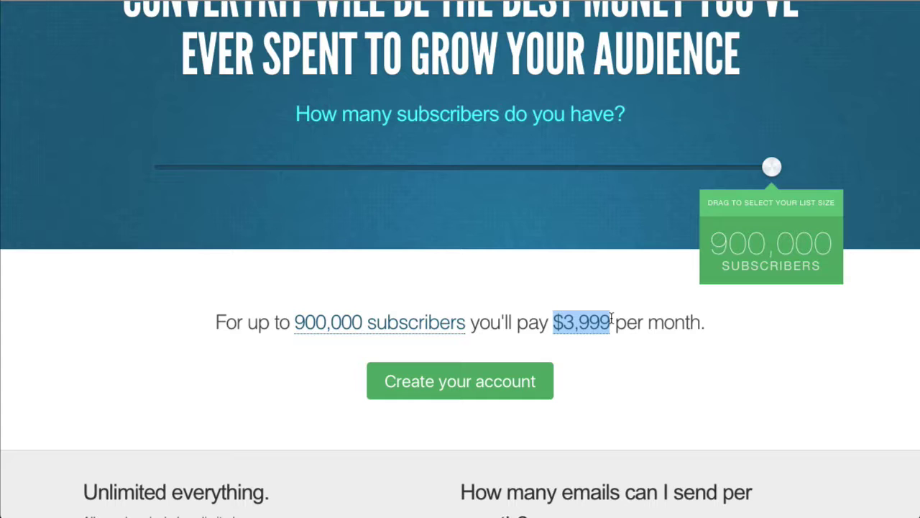
left_click(611, 345)
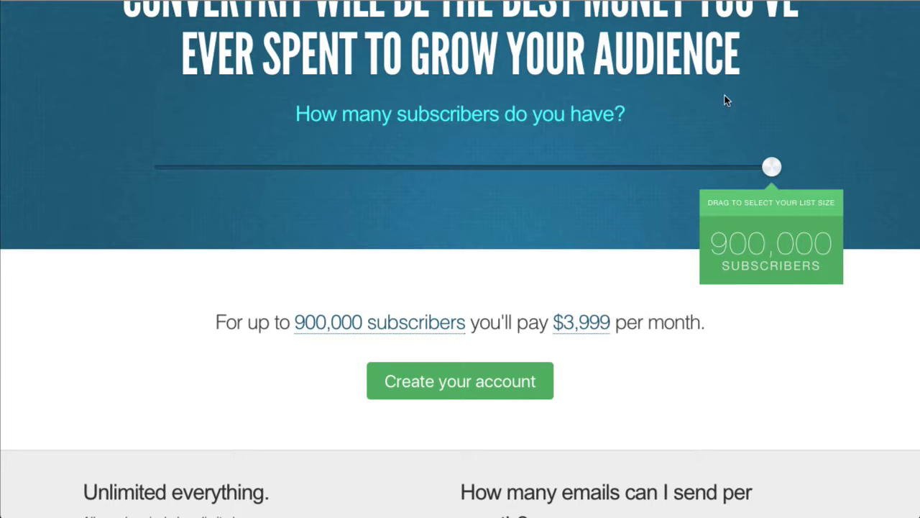
left_click_drag(781, 168, 160, 168)
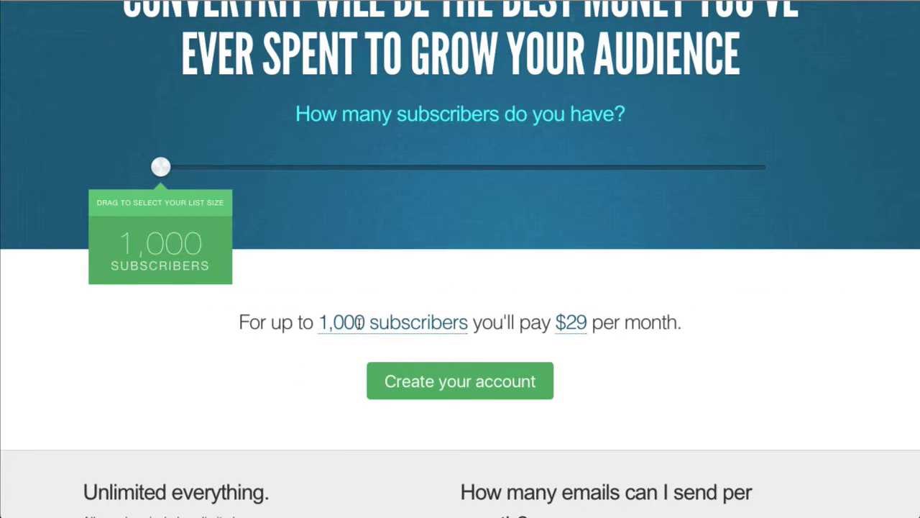
left_click_drag(314, 322, 673, 315)
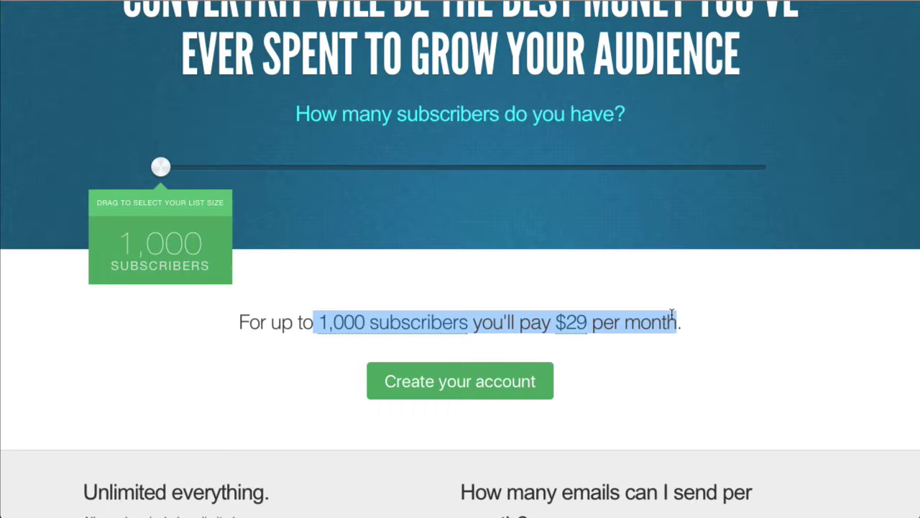
left_click(588, 433)
- Start an account on the 1,000-subscriber plan with the signup e-mail and password, continuing to billing
left_click(402, 392)
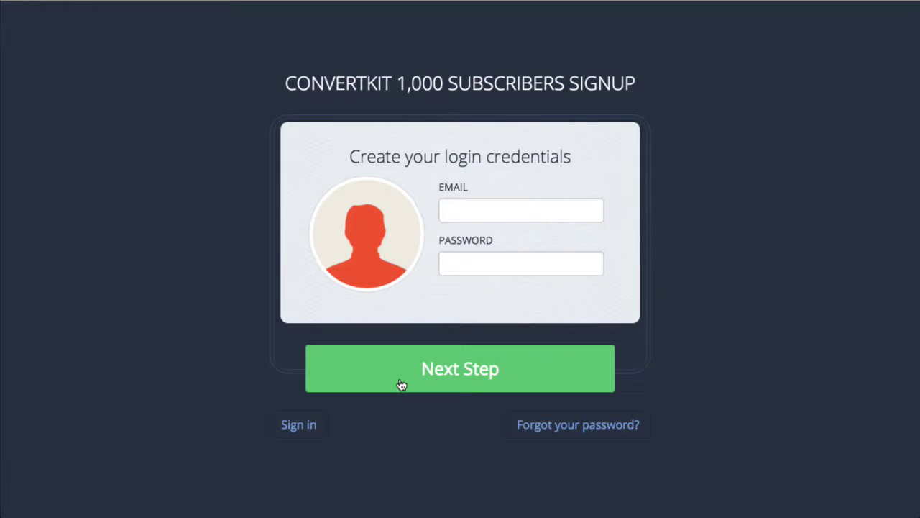
left_click(499, 217)
scroll(501, 218, "down", 1)
key("Tab")
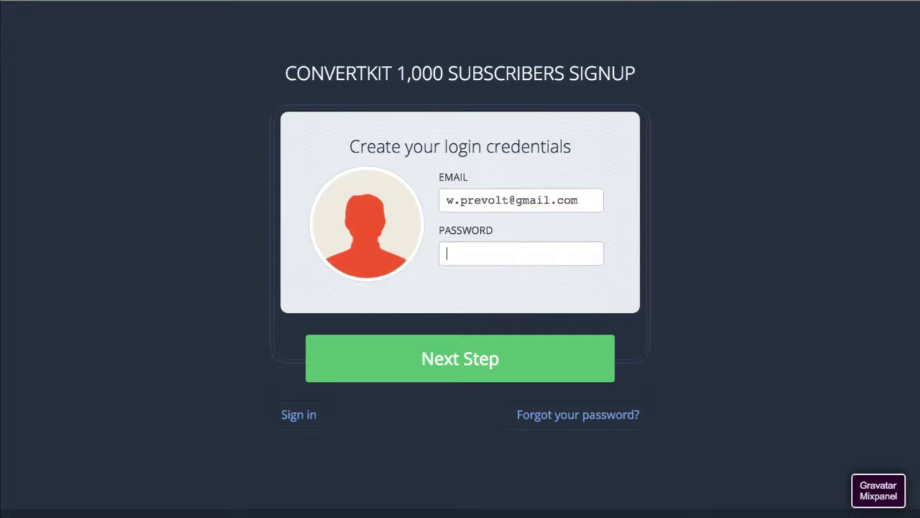
type("••••••••••")
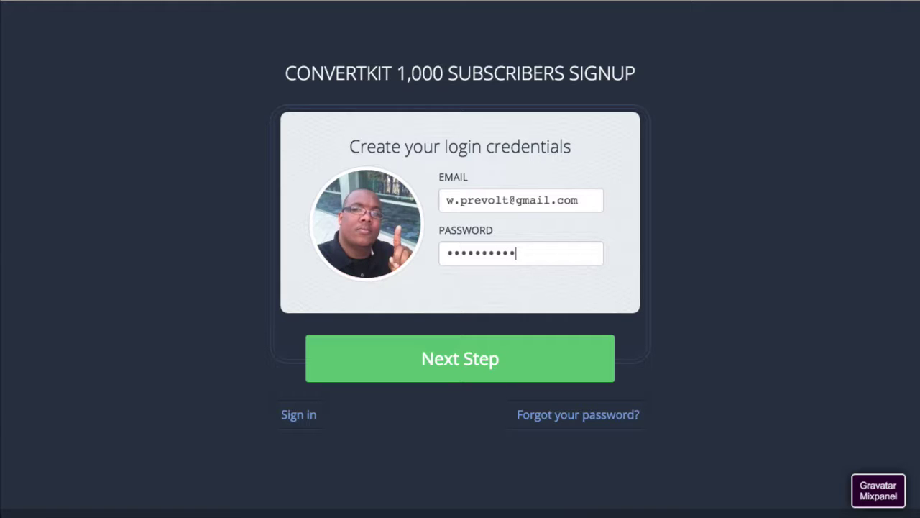
key("Return")
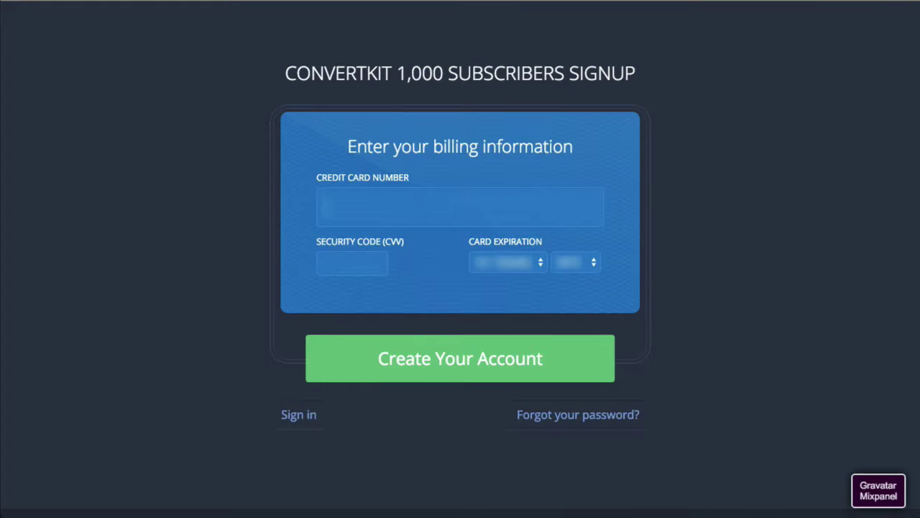
- Enter the card number, security code and expiration month and year, and submit to create the account
type("••••")
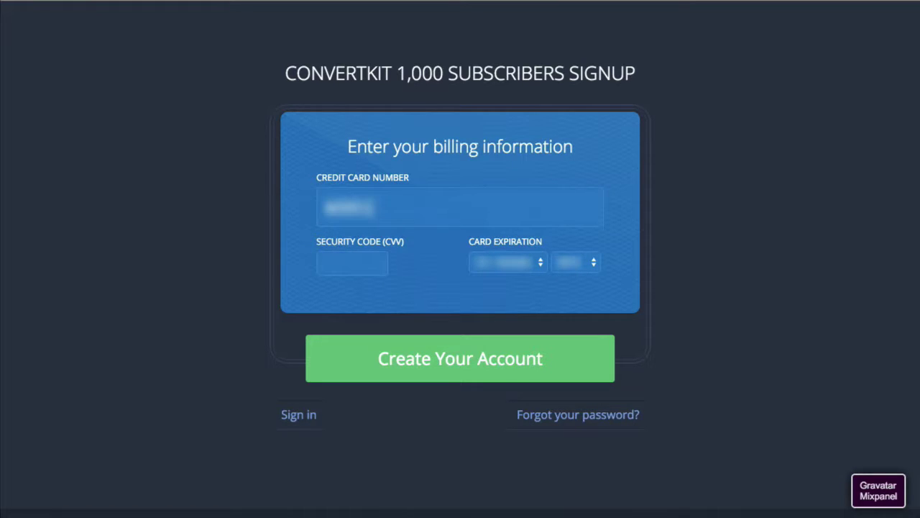
type("••••••••••••••••")
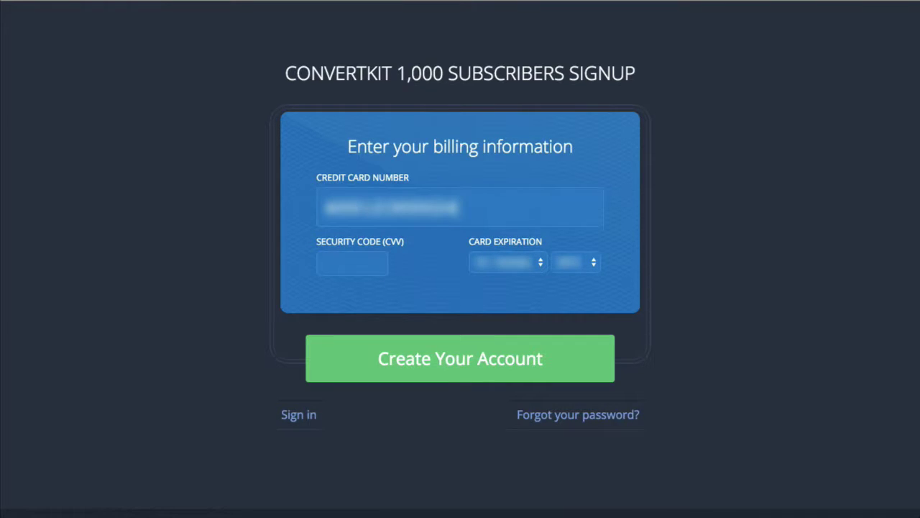
type("••••")
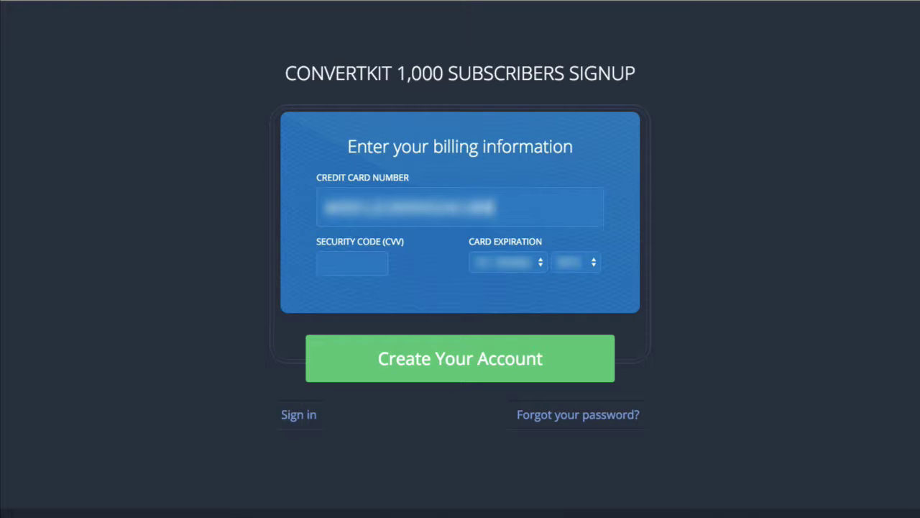
type("••••")
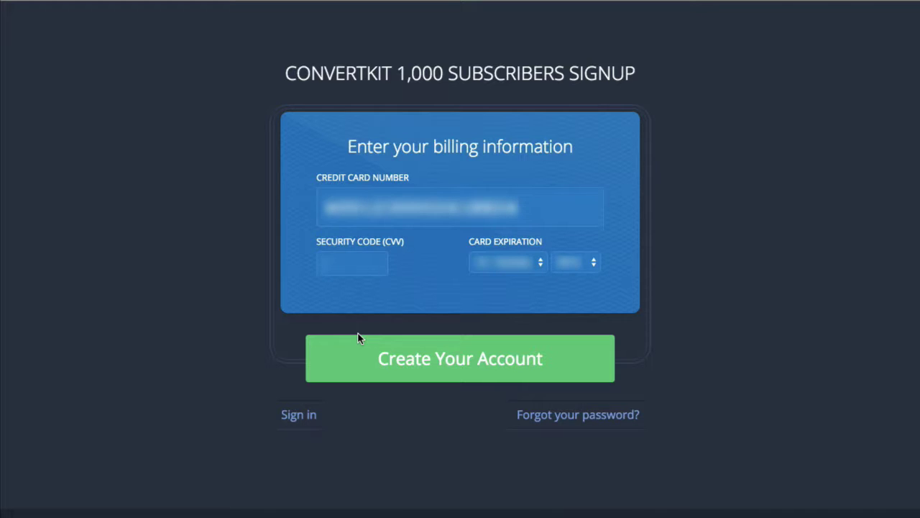
type("***")
left_click(516, 262)
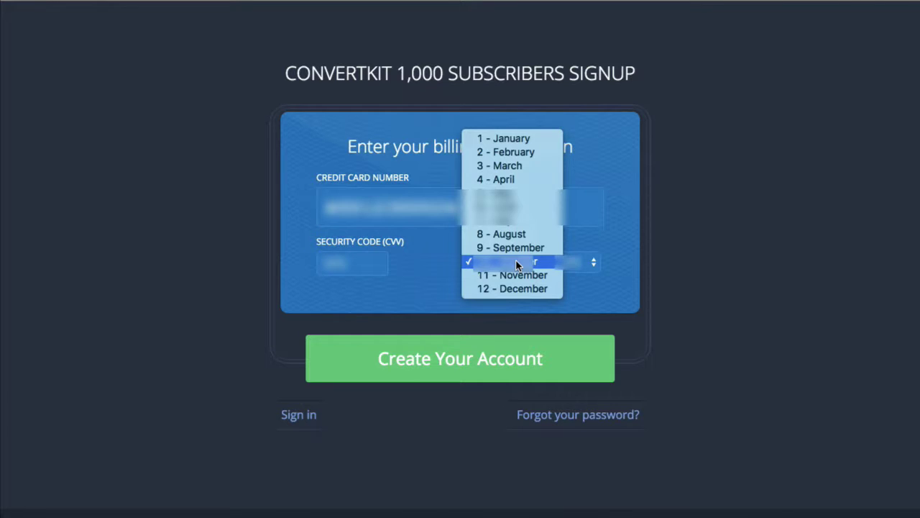
left_click(522, 214)
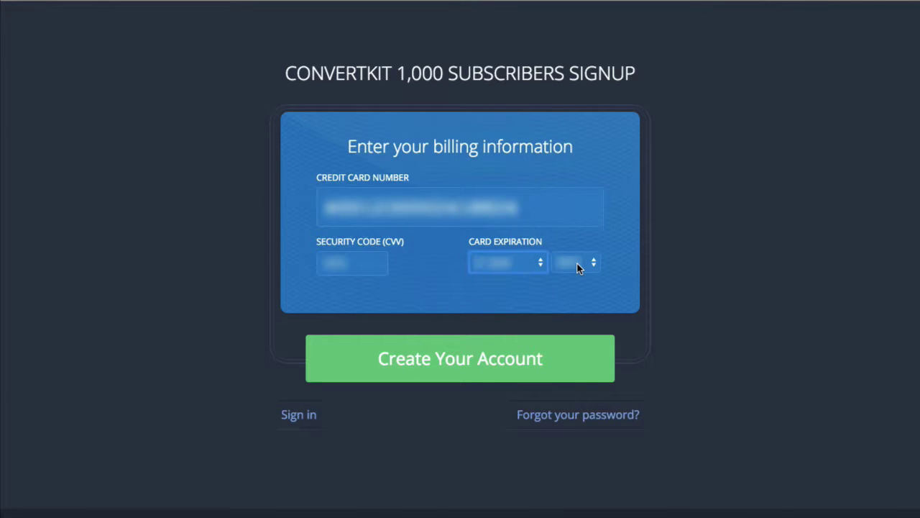
left_click(577, 267)
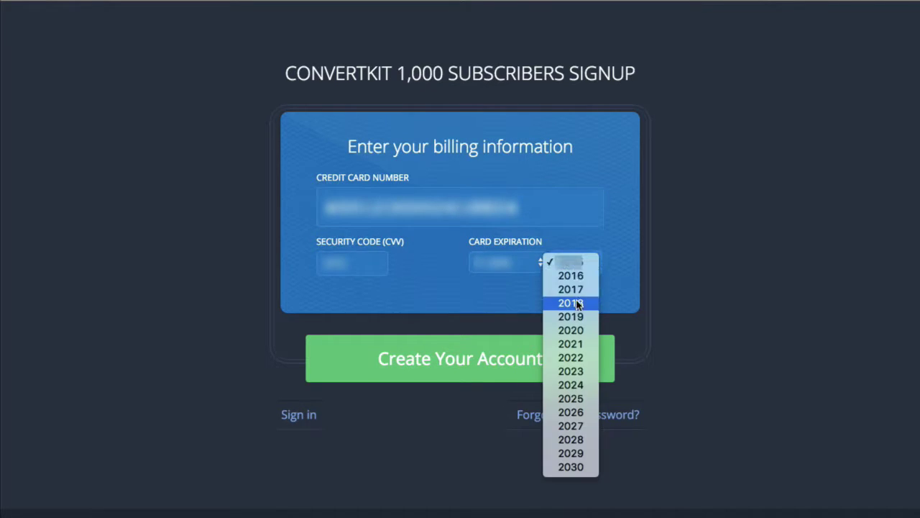
left_click(552, 303)
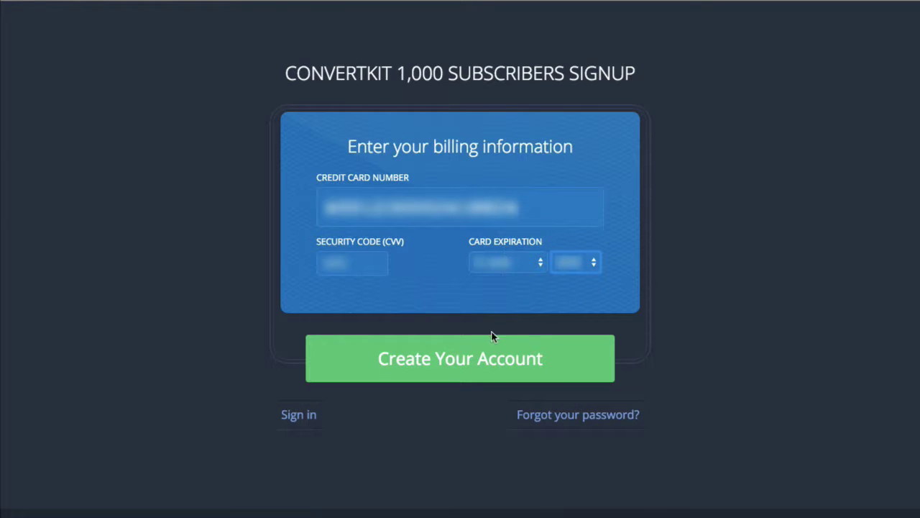
left_click(406, 369)
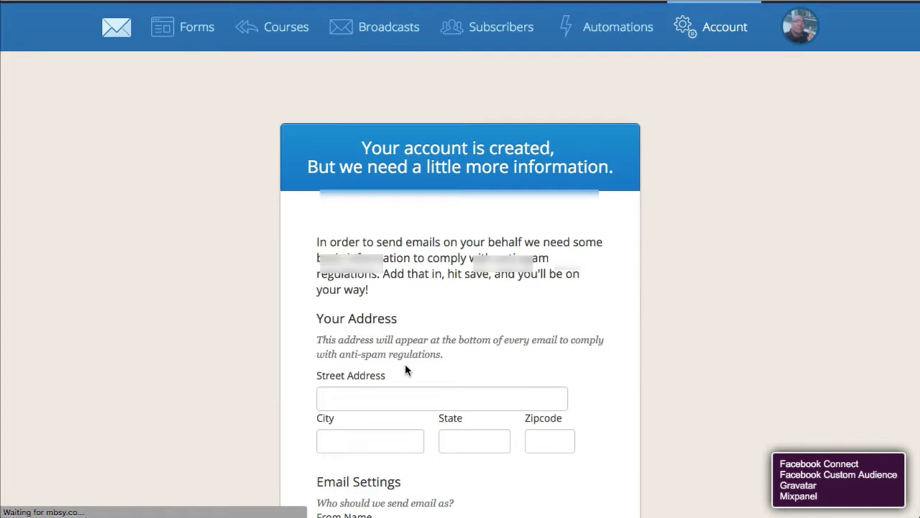
- Fill in the street address, city and state fields of the mailing address
scroll(467, 364, "down", 4)
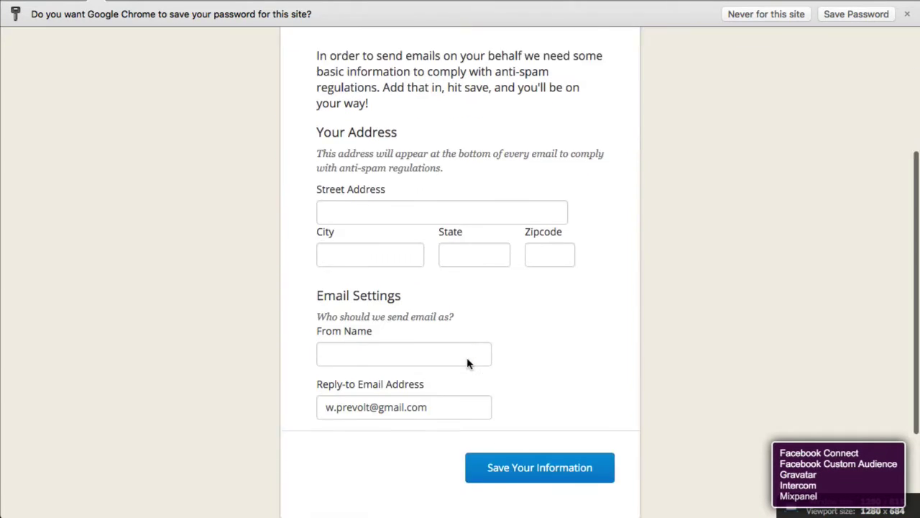
scroll(467, 364, "up", 1)
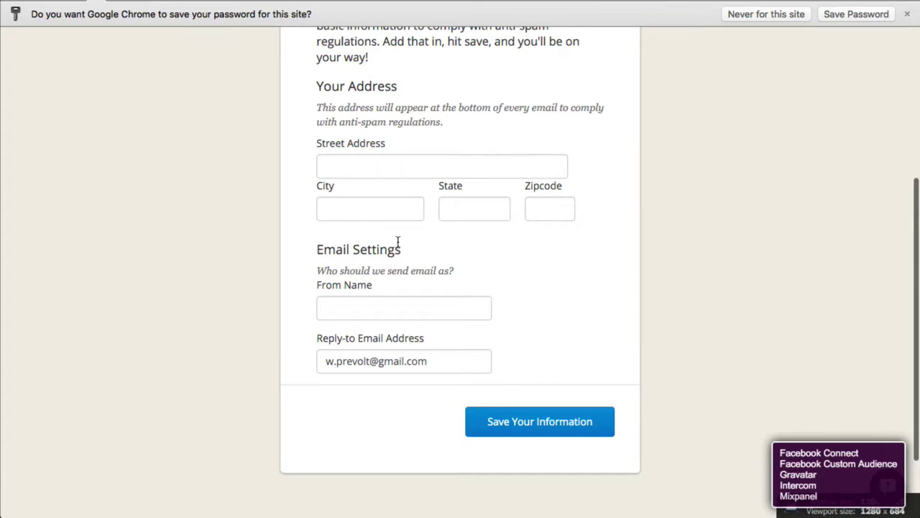
left_click(395, 170)
type("••••••••••••••••••")
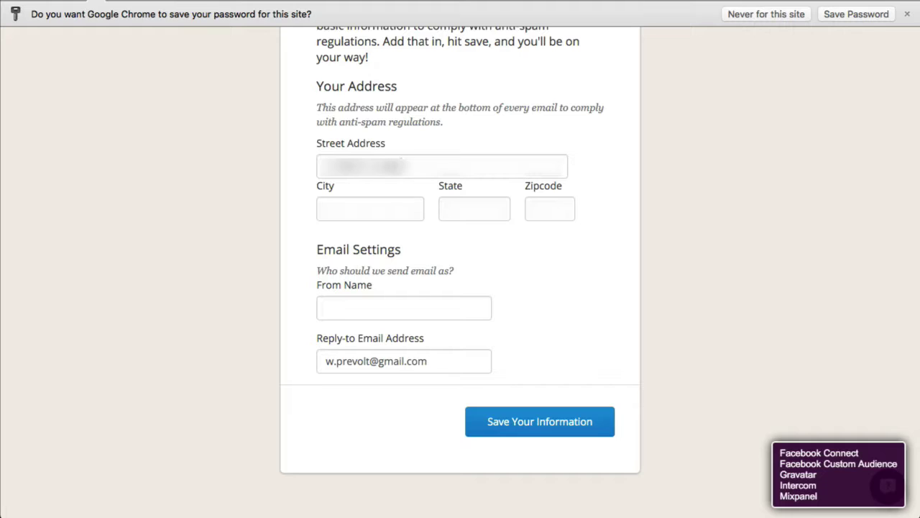
type("•••••")
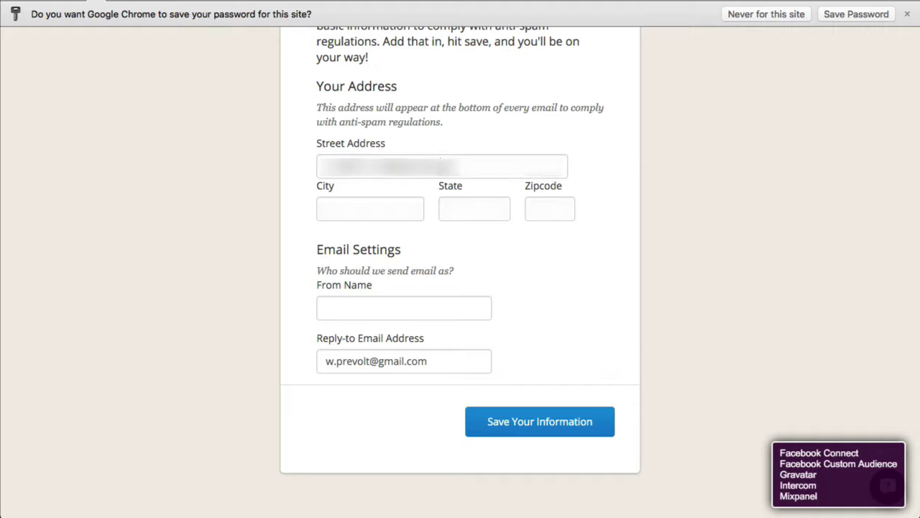
type("••")
left_click(370, 208)
type("•••")
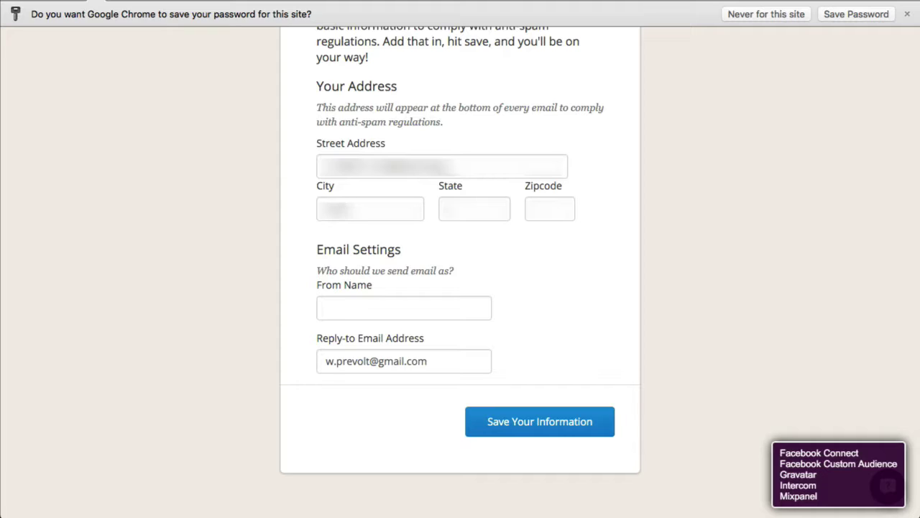
left_click(474, 209)
type("••")
key("Tab")
type("••••")
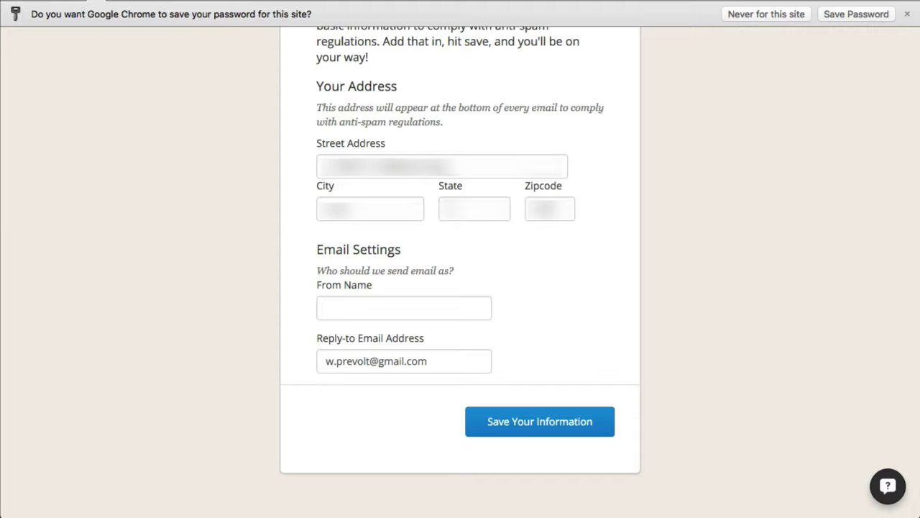
type("••")
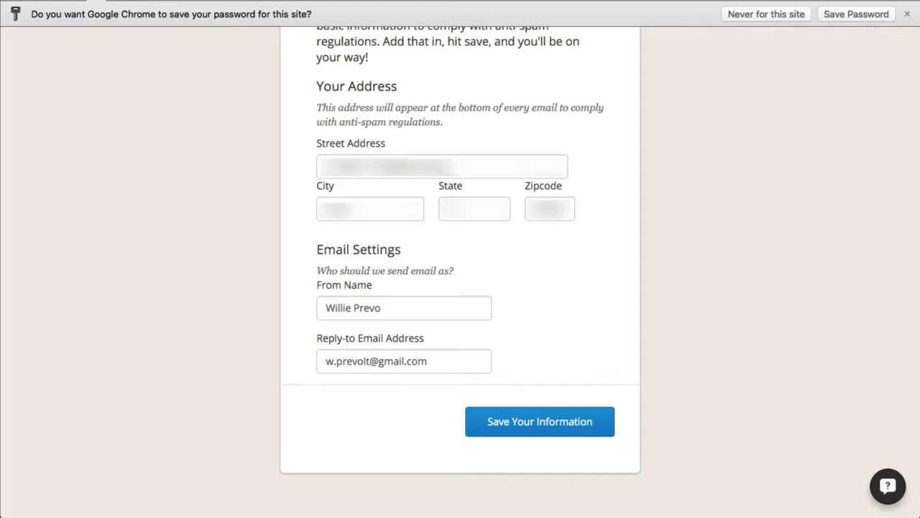
- Correct the From Name to the account holder's shortened name and save the information
scroll(341, 304, "down", 1)
left_click_drag(352, 303, 468, 302)
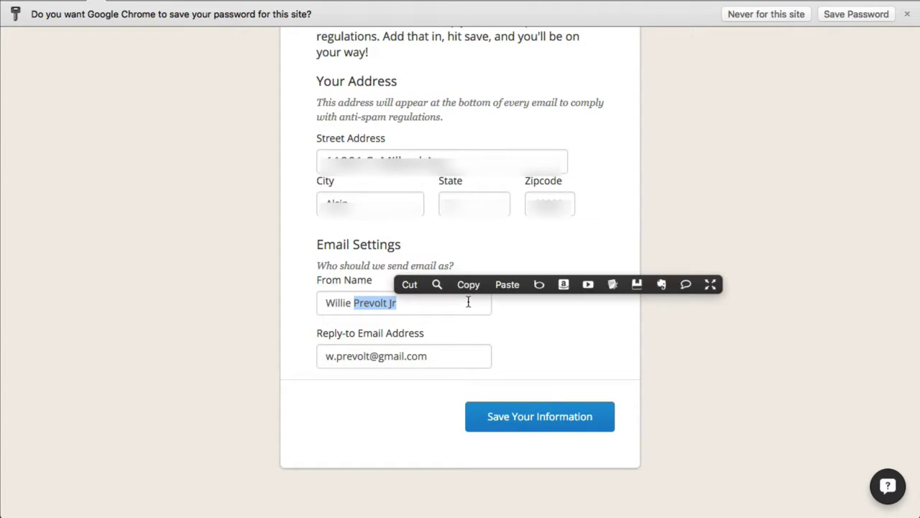
key("BackSpace")
type("J Prevolt")
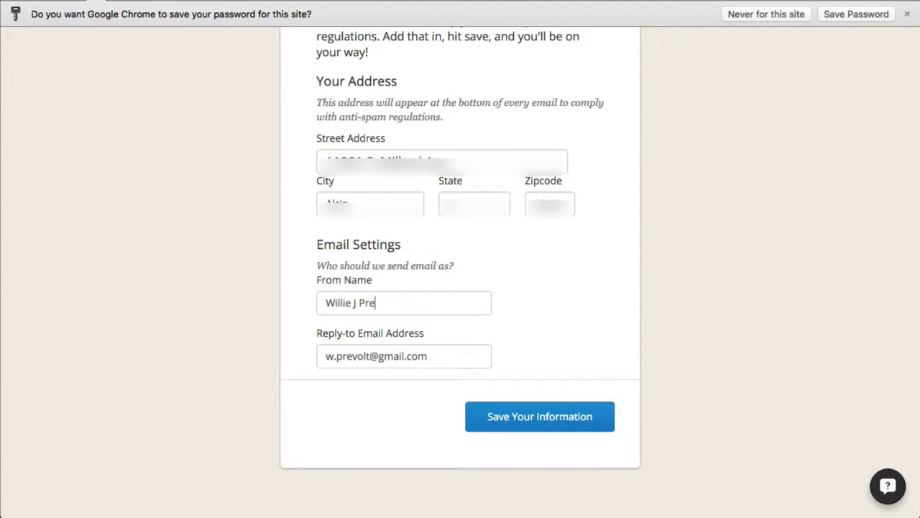
left_click(524, 427)
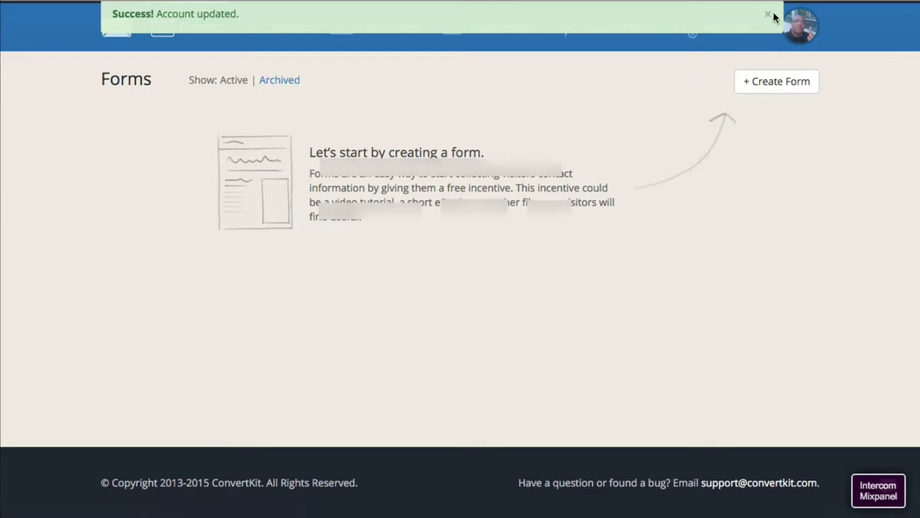
left_click(768, 15)
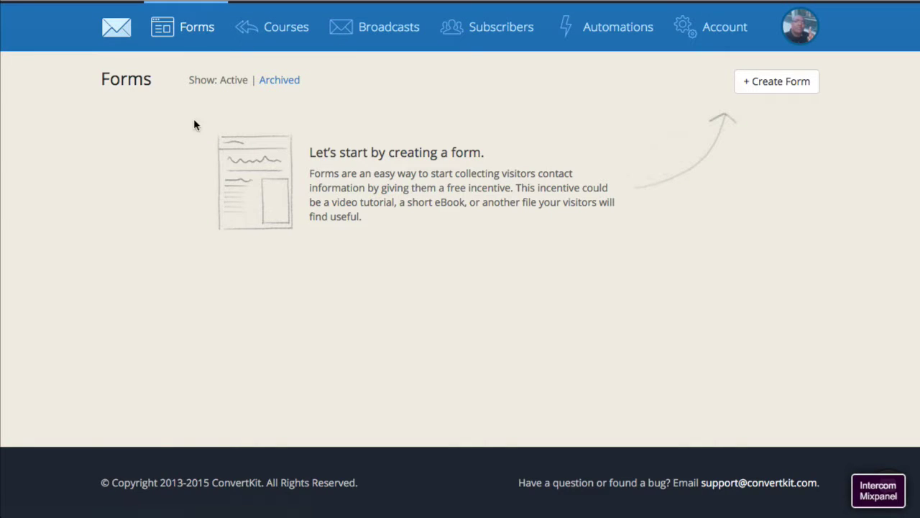
left_click(775, 82)
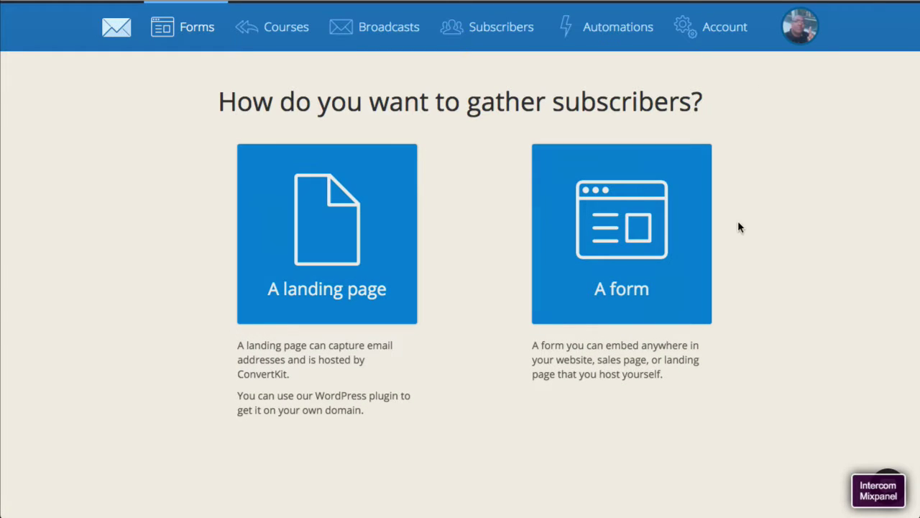
left_click(339, 240)
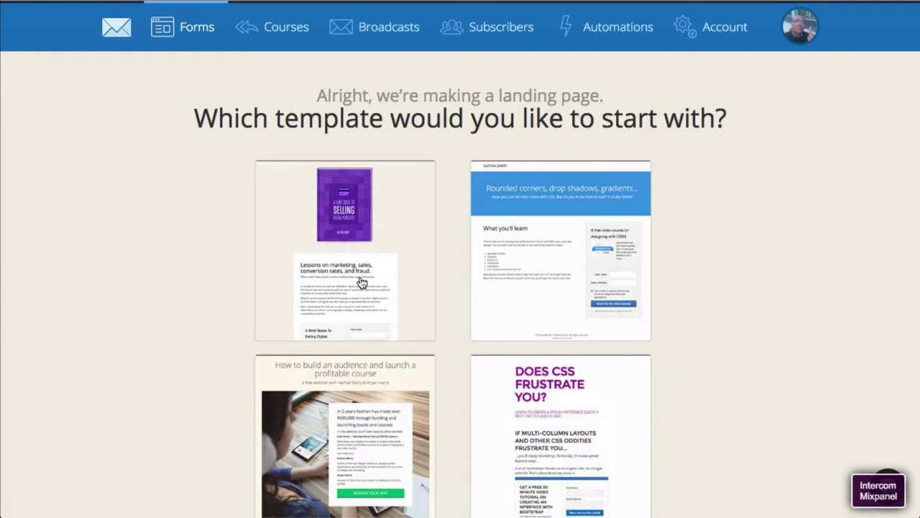
scroll(597, 275, "down", 5)
scroll(600, 275, "up", 2)
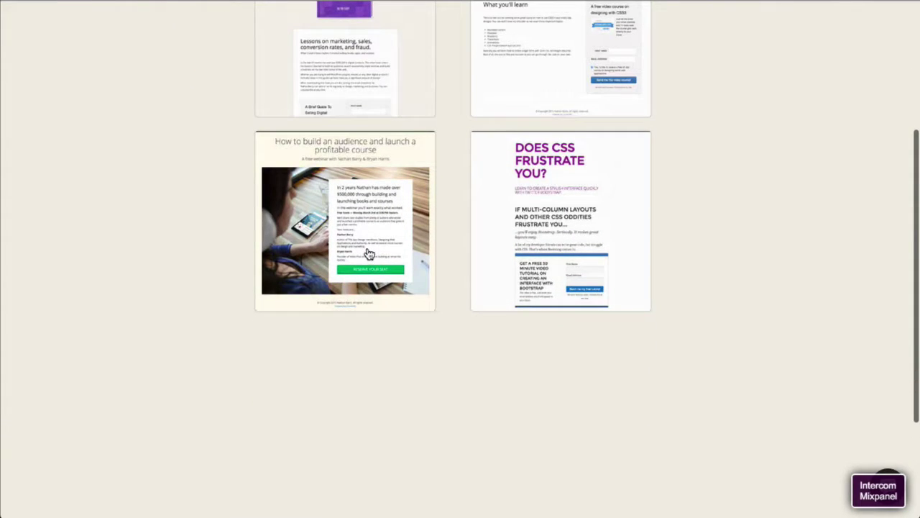
scroll(368, 253, "up", 3)
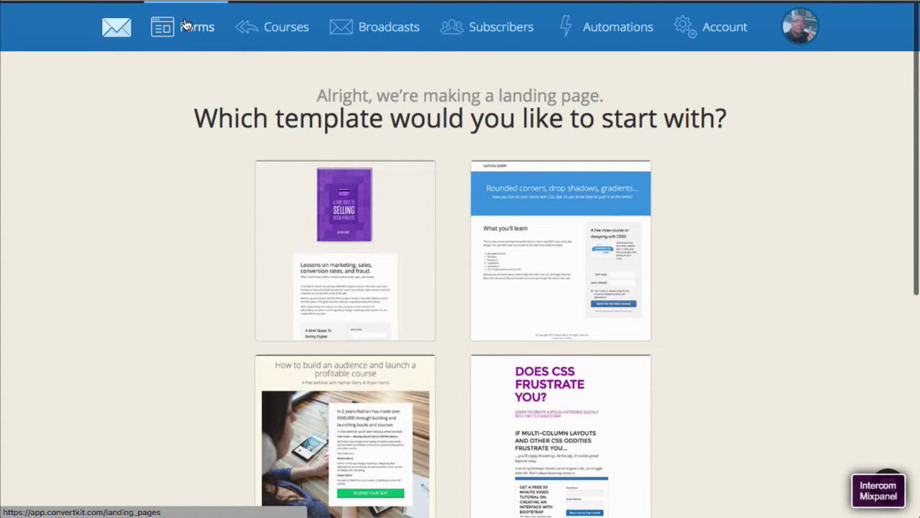
left_click(190, 26)
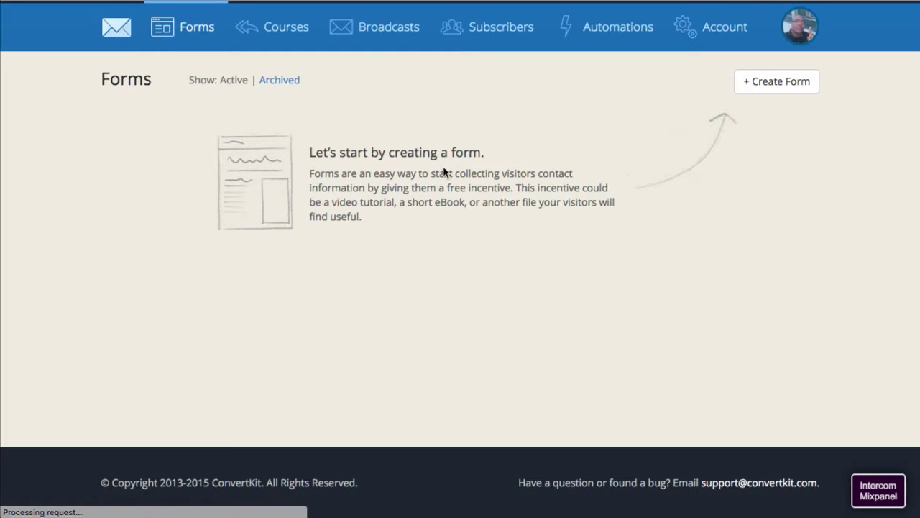
left_click(807, 84)
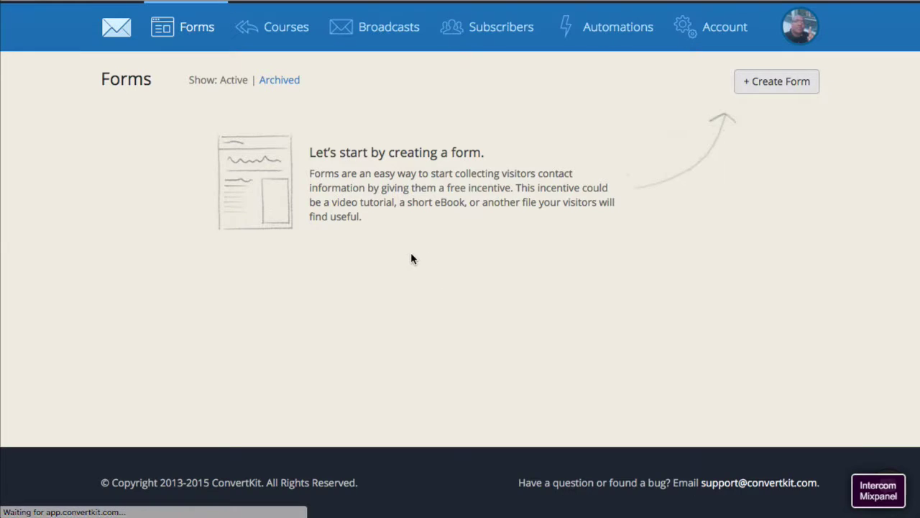
- Create an embeddable form using the left 'Never miss an essay' newsletter-box style
left_click(634, 241)
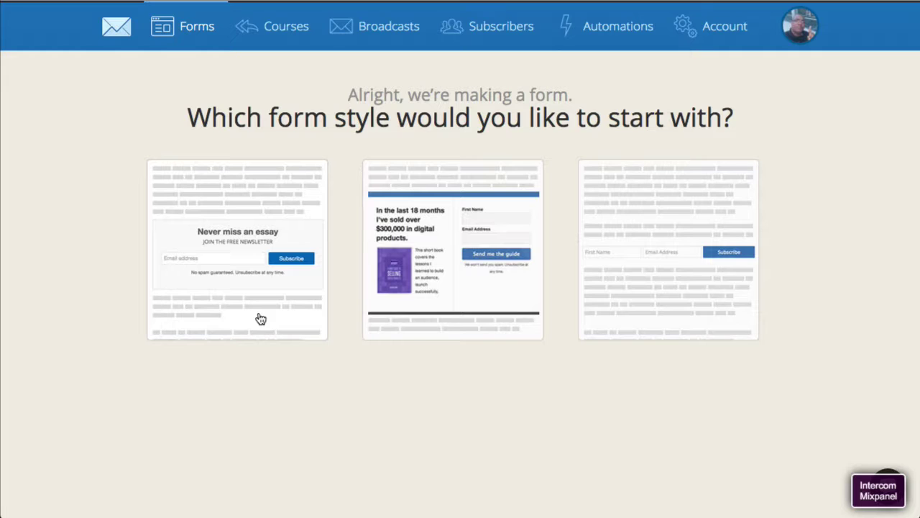
scroll(234, 222, "down", 1)
left_click(236, 225)
- Try the email field, select the 'Join the newsletter' heading, then exit the form editor
left_click(460, 269)
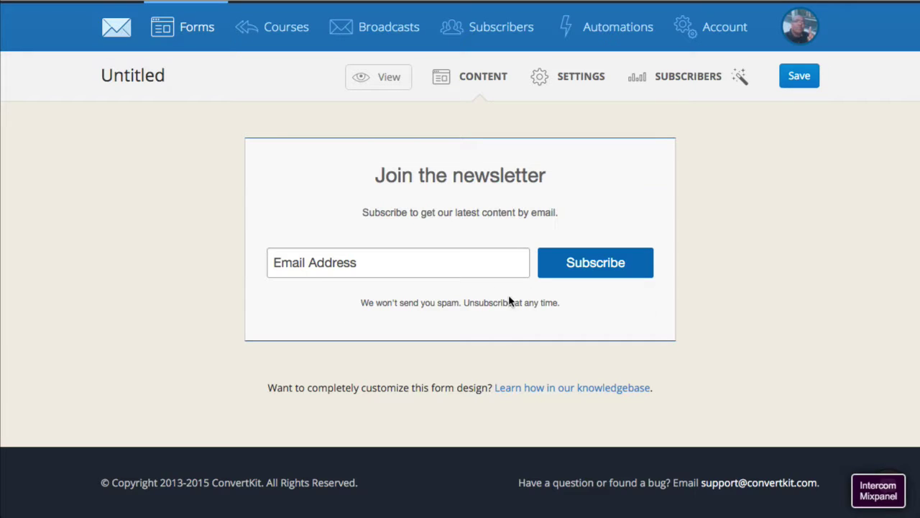
left_click(506, 175)
left_click_drag(551, 176, 335, 174)
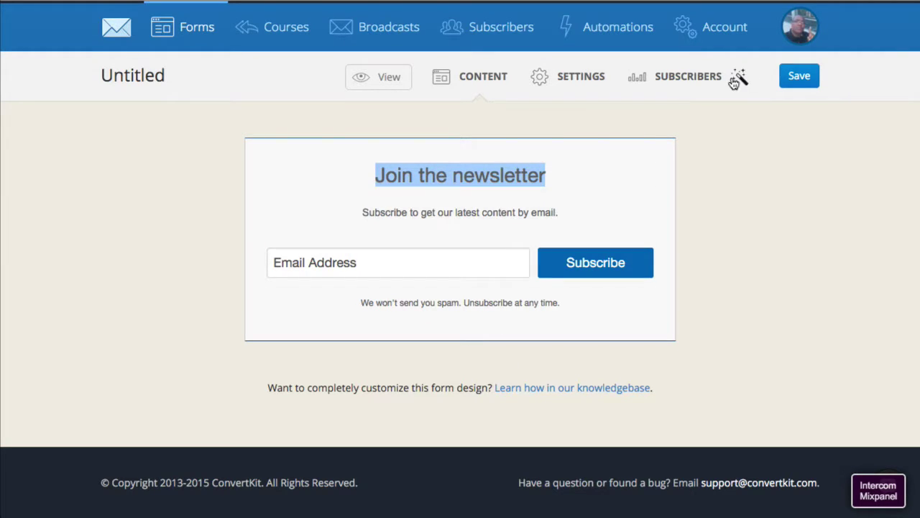
left_click(395, 79)
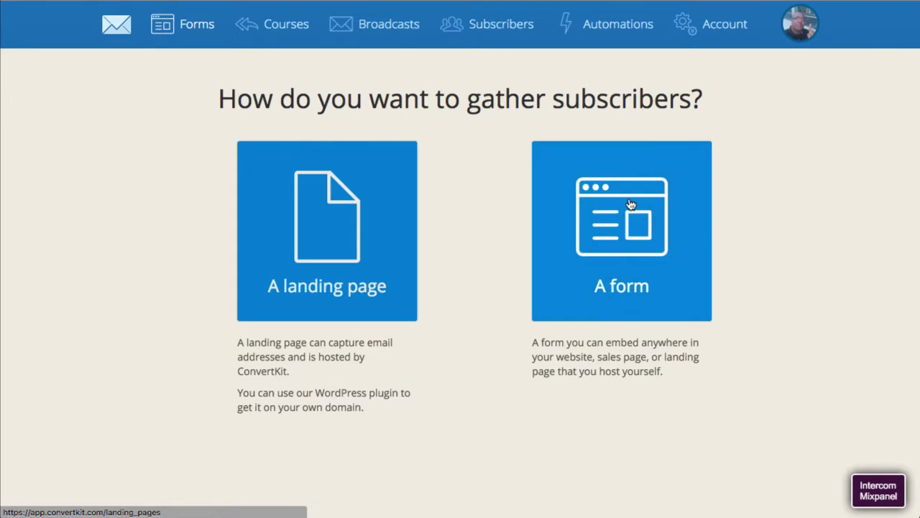
- Build a new form in the single-row inline style, try its First Name and Email fields, and open Settings
left_click(644, 209)
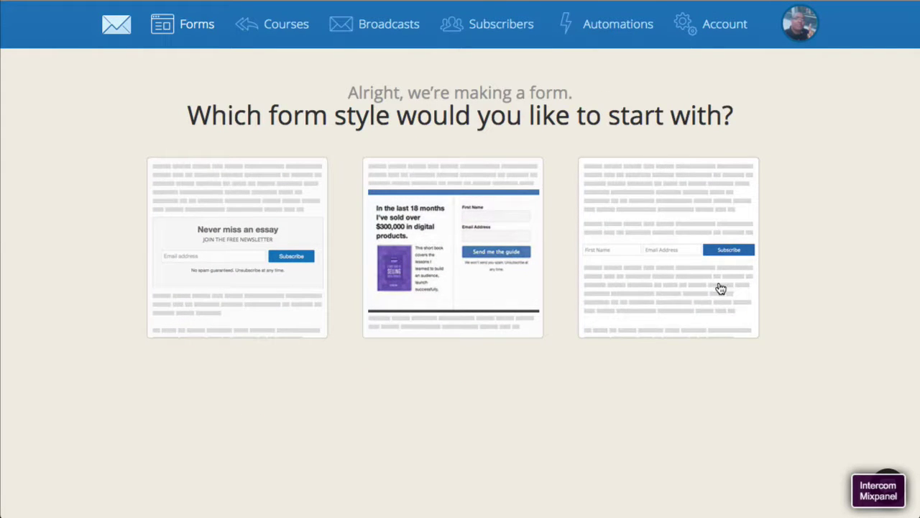
key("alt+Left")
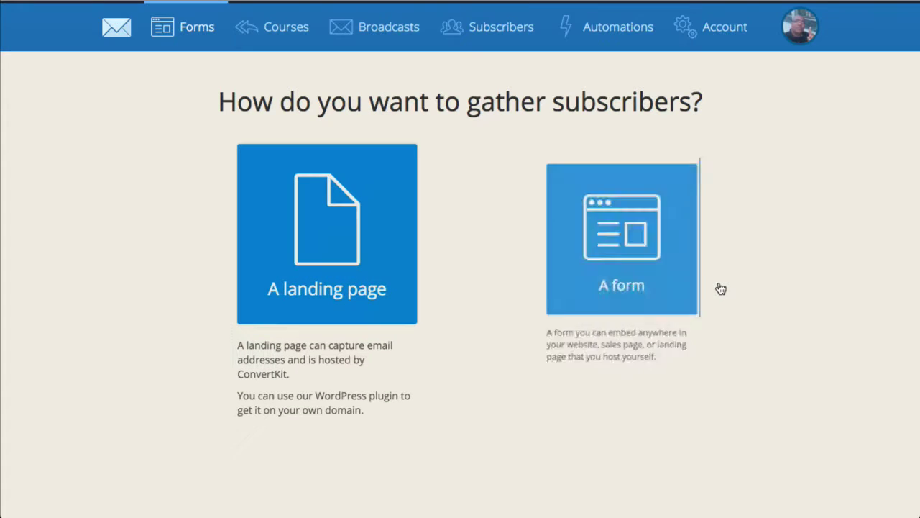
left_click(581, 260)
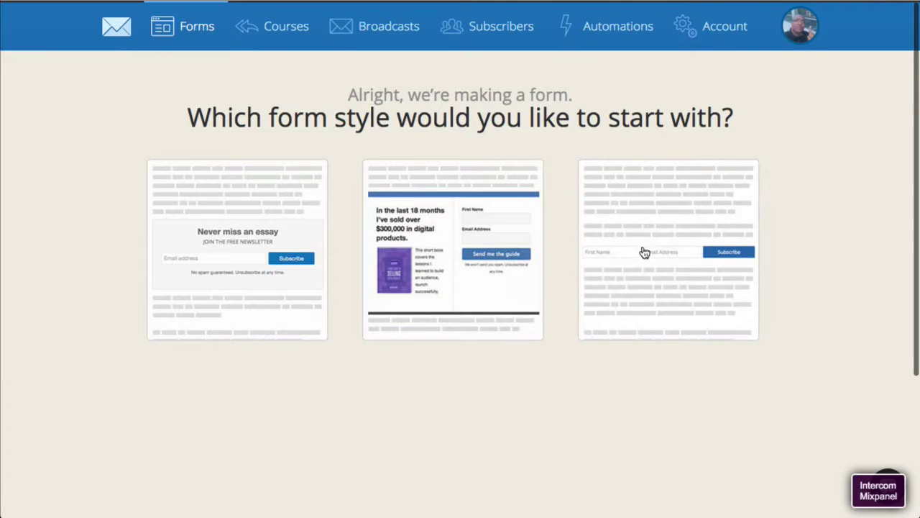
left_click(666, 248)
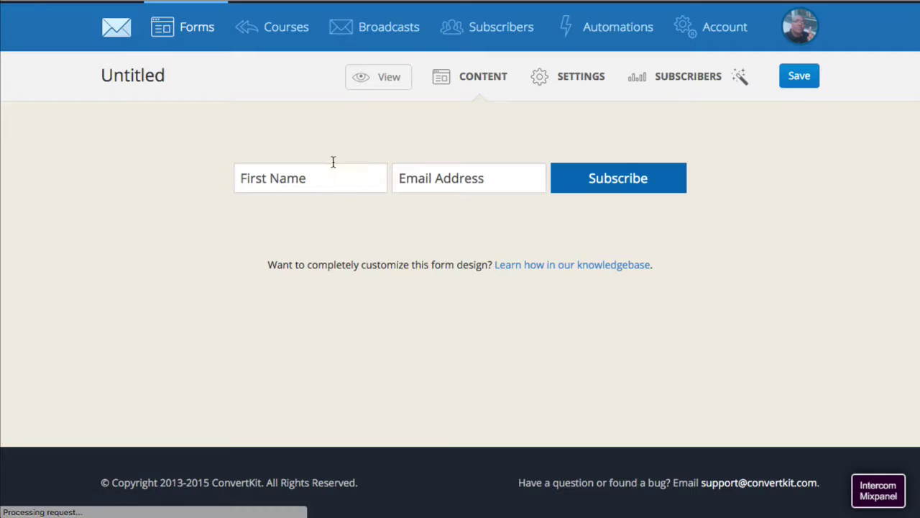
left_click(427, 176)
left_click(323, 179)
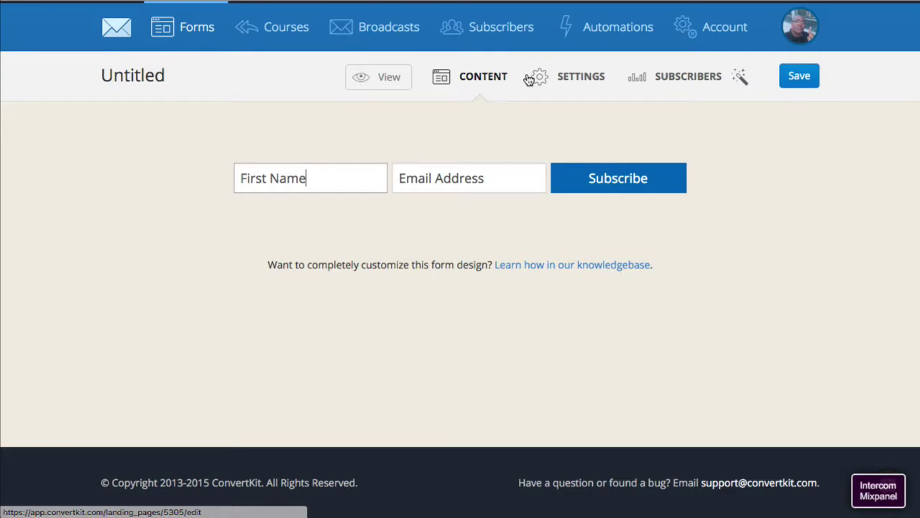
left_click(559, 79)
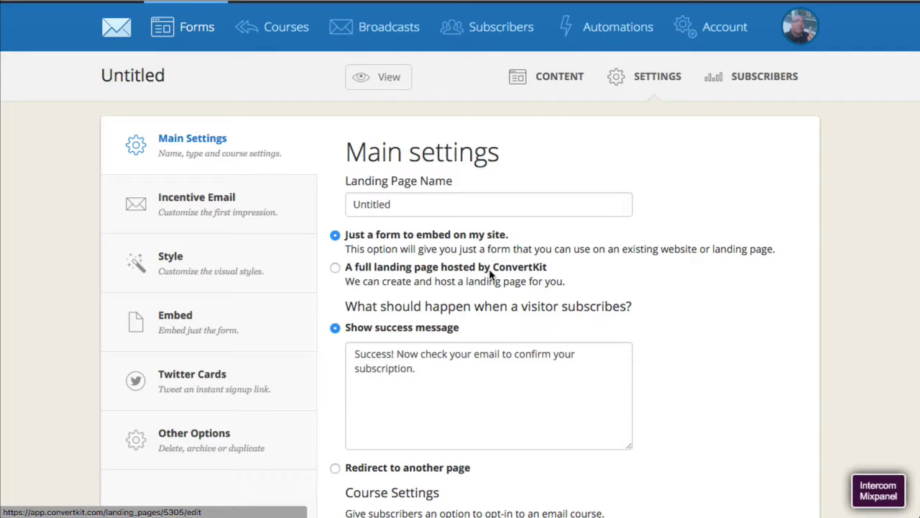
- Clear the default 'Untitled' name and keep the form set to 'Just a form'
scroll(445, 208, "down", 1)
left_click_drag(391, 157, 350, 157)
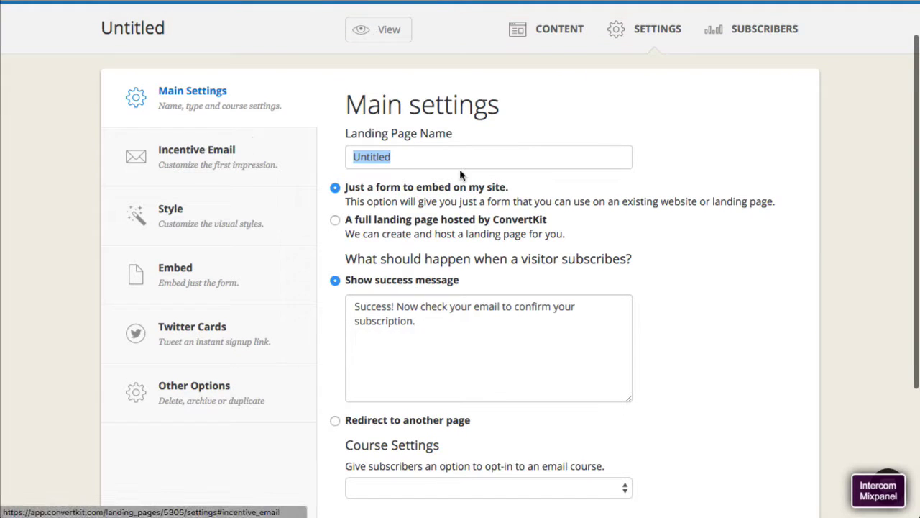
key("BackSpace")
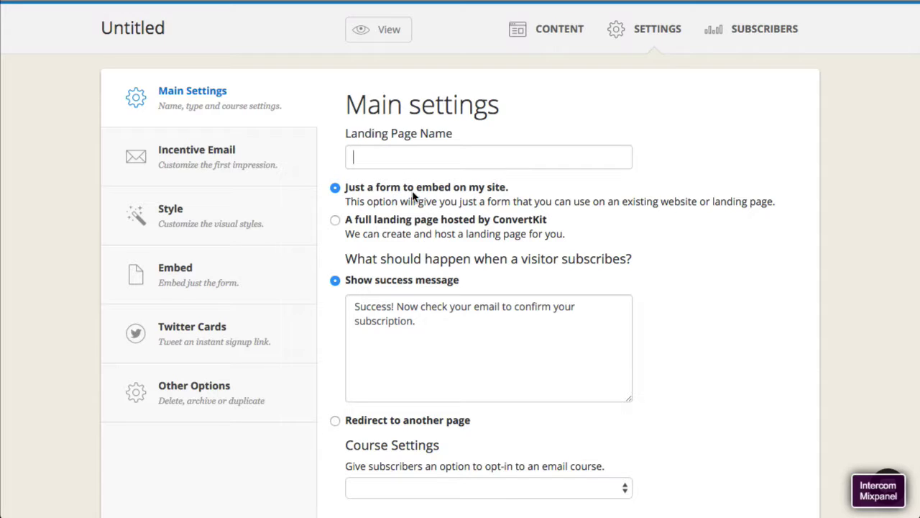
left_click_drag(346, 187, 506, 187)
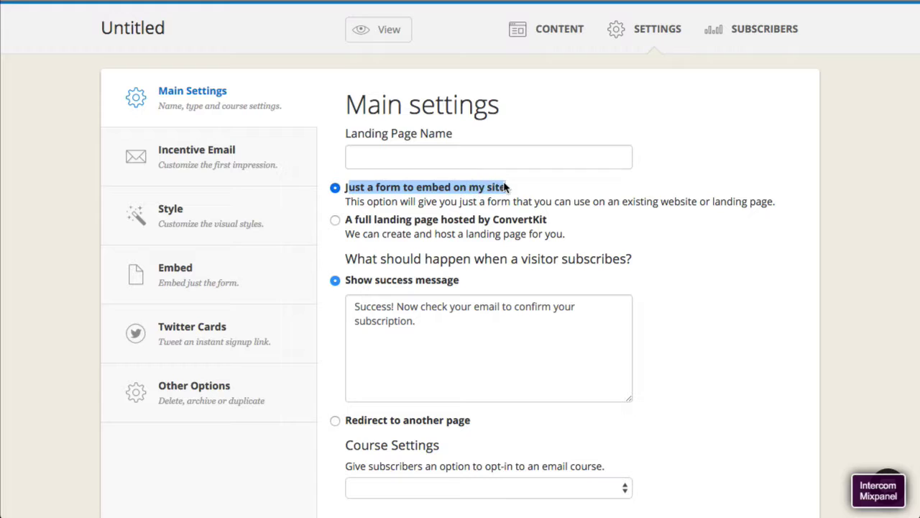
left_click(502, 210)
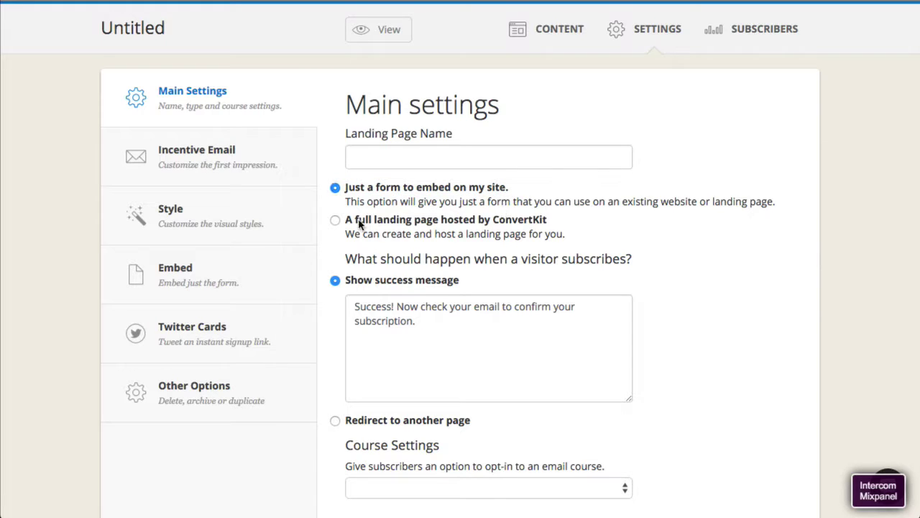
left_click_drag(340, 222, 569, 223)
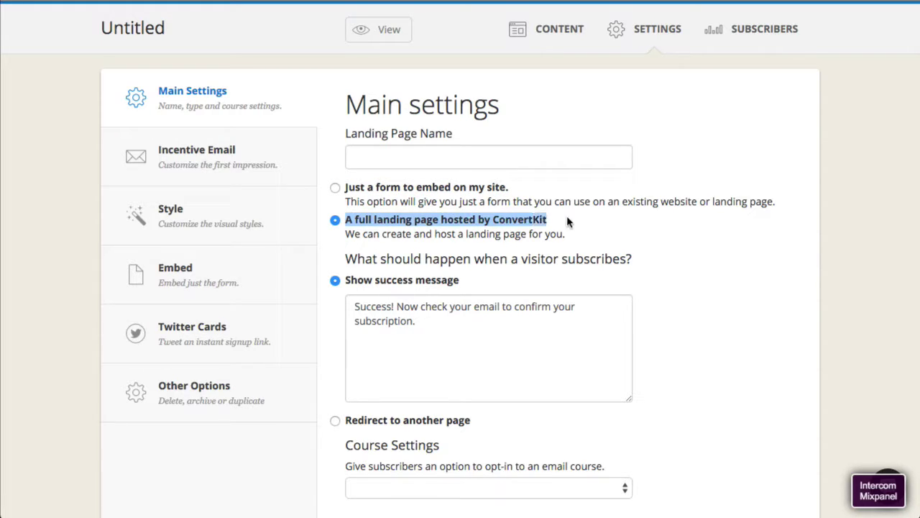
left_click(335, 188)
- Name the form 'Rapid Fuel Campaign' and choose to create a new course in Course Settings
left_click(446, 164)
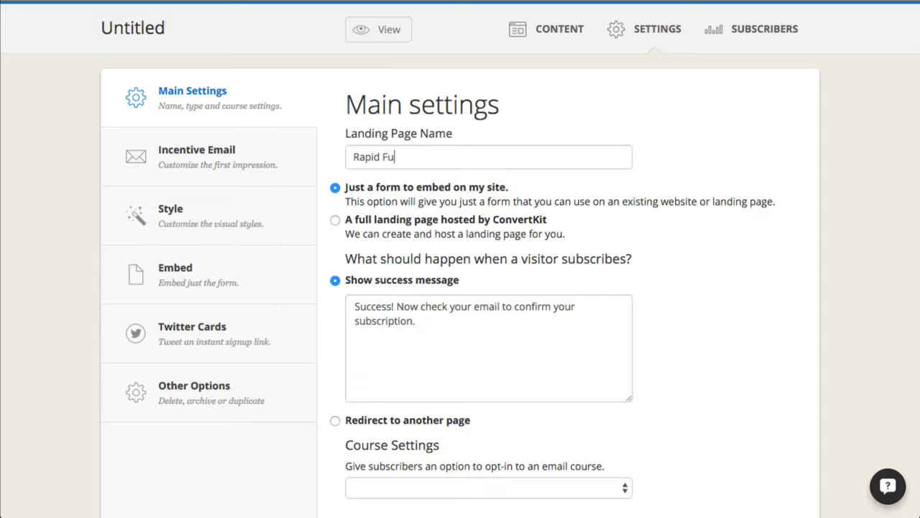
type("ampia")
key("BackSpace")
key("BackSpace")
type("aign")
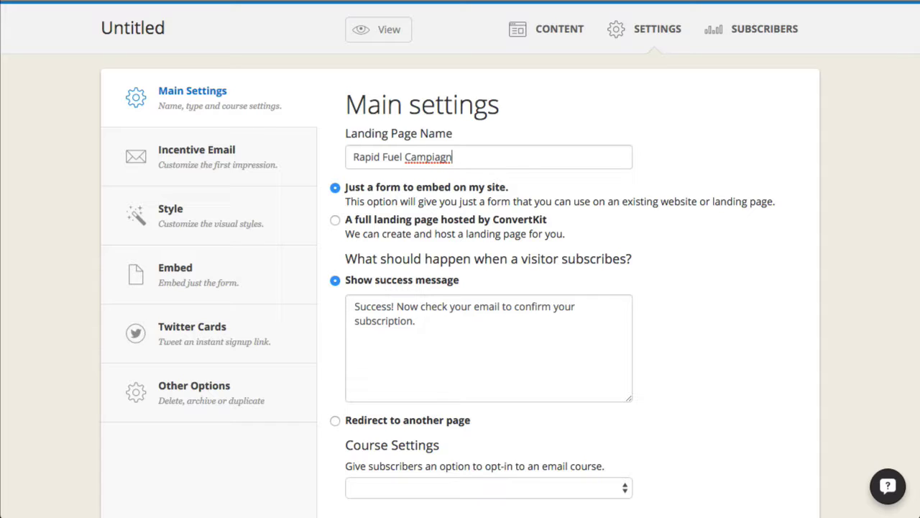
type("g n")
scroll(448, 368, "down", 3)
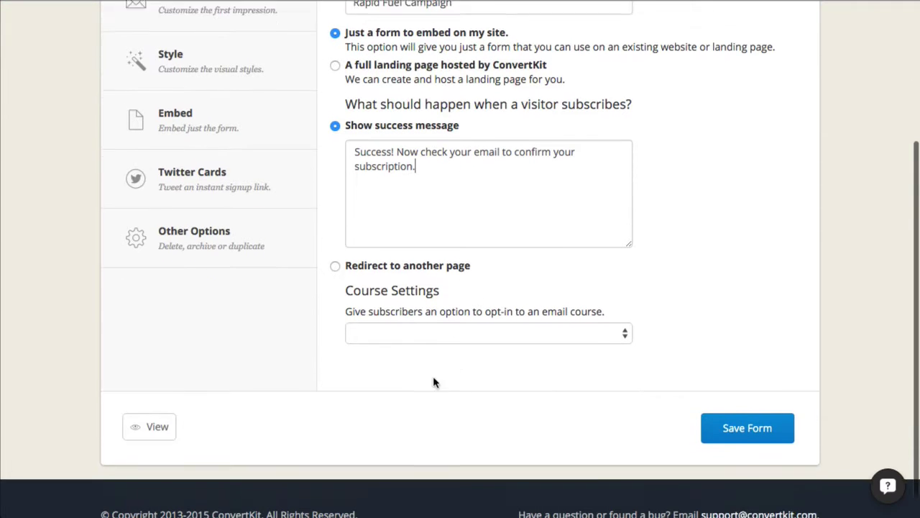
left_click(435, 308)
left_click(432, 321)
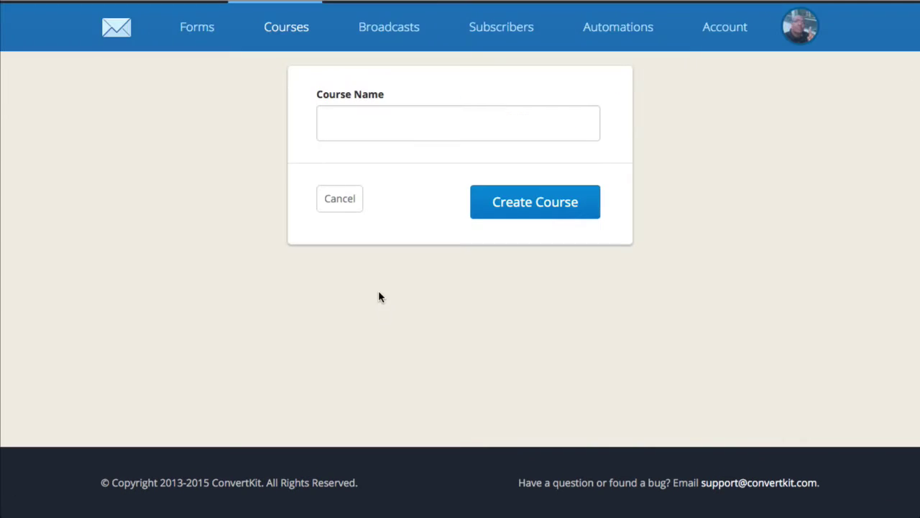
- Type the course name 'Rapid Fuel Campaign', trying a spelling suggestion for the misspelled last word
left_click(374, 123)
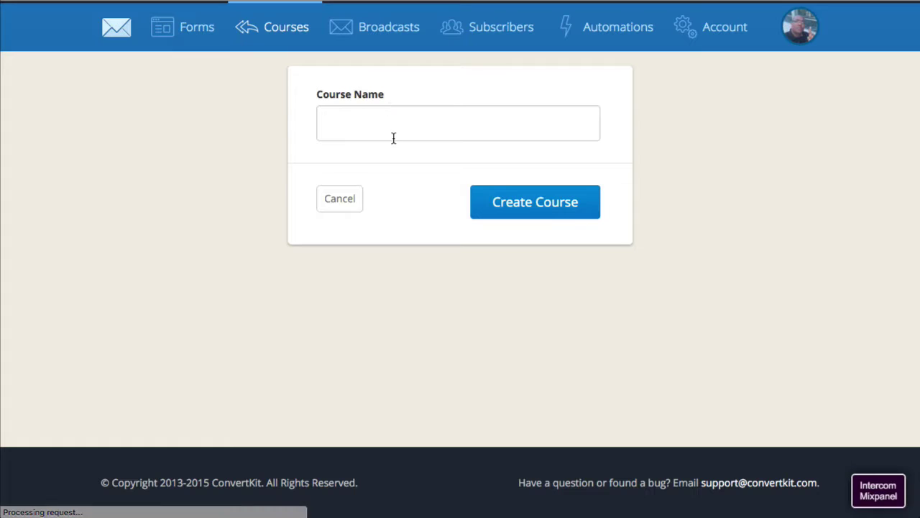
type("Rapid ")
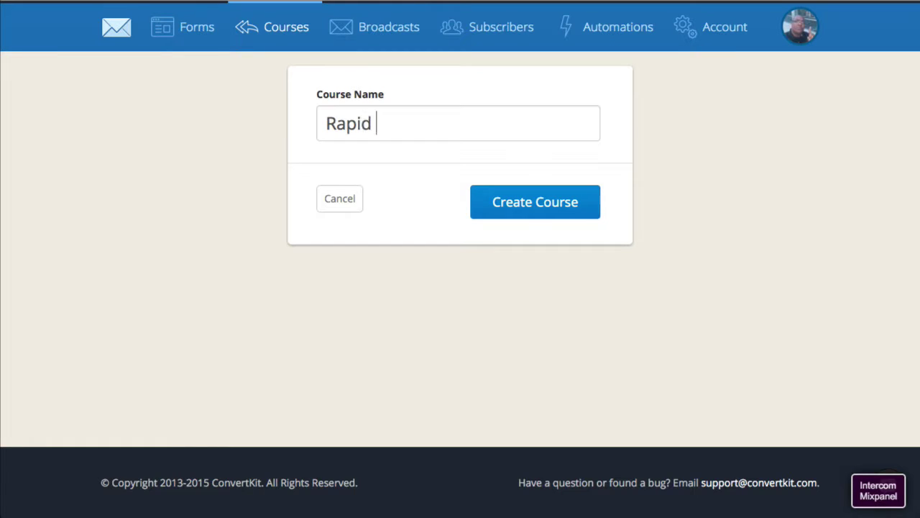
type("Fuel Cap")
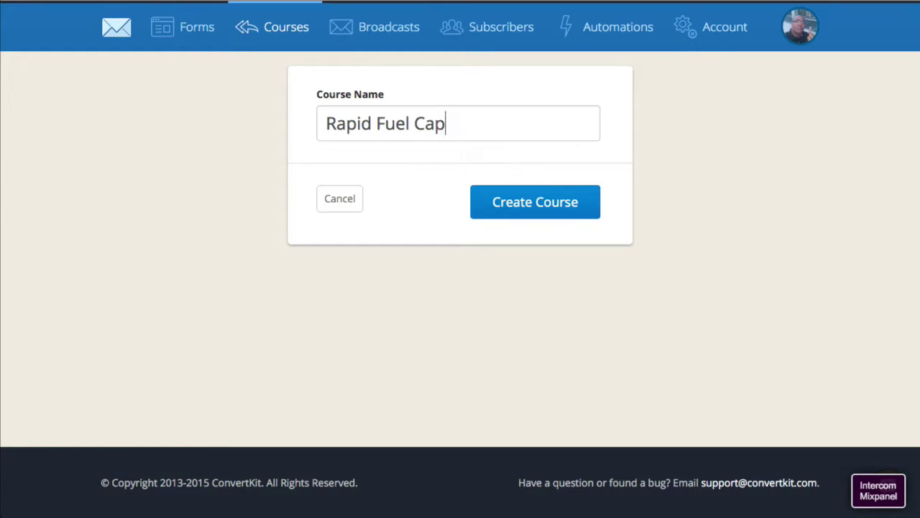
type("aign")
key("BackSpace")
key("BackSpace")
key("BackSpace")
key("BackSpace")
type("iagn")
key("BackSpace")
key("BackSpace")
key("BackSpace")
key("BackSpace")
type("gn")
key("BackSpace")
key("BackSpace")
type("agn")
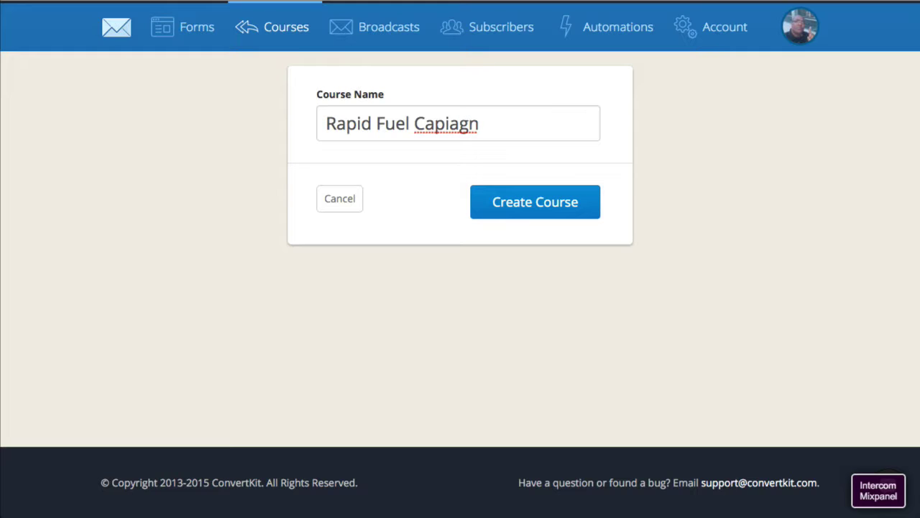
right_click(439, 127)
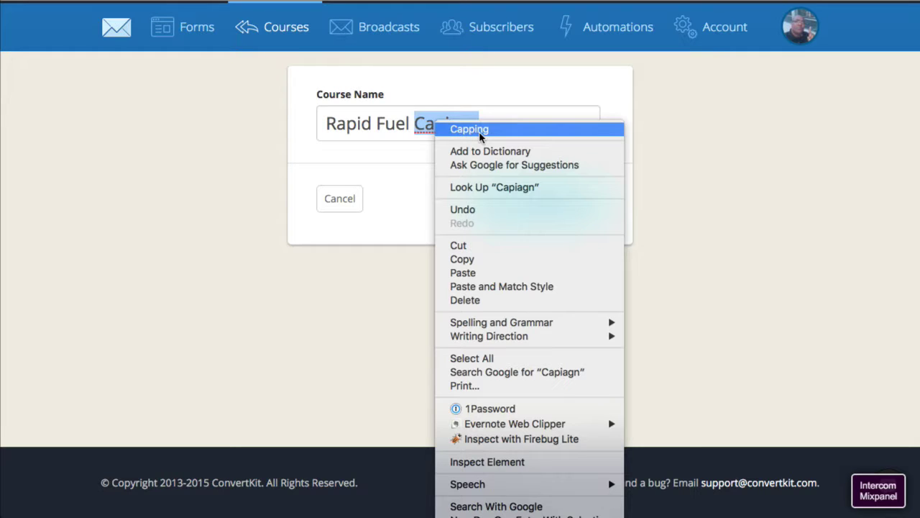
left_click(438, 130)
- Retype the wrongly corrected word 'Capping' in the course name
left_click_drag(480, 124, 415, 123)
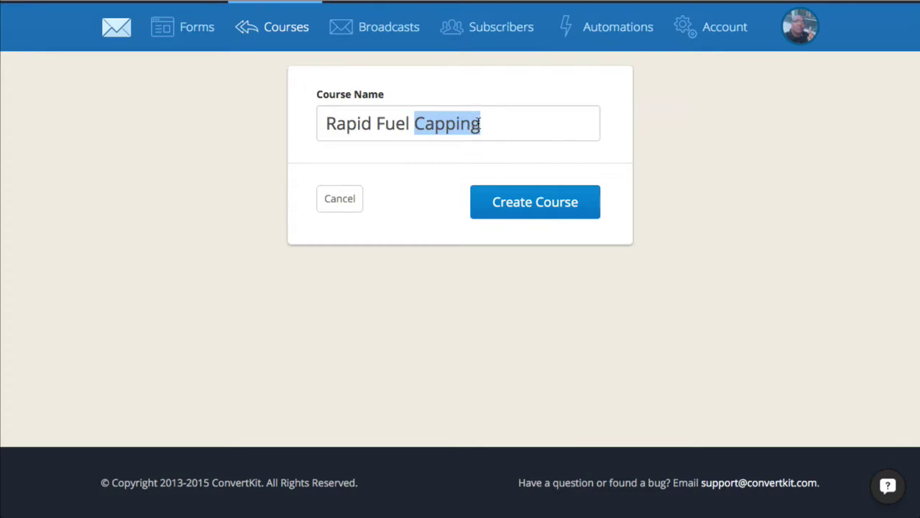
type("Camp")
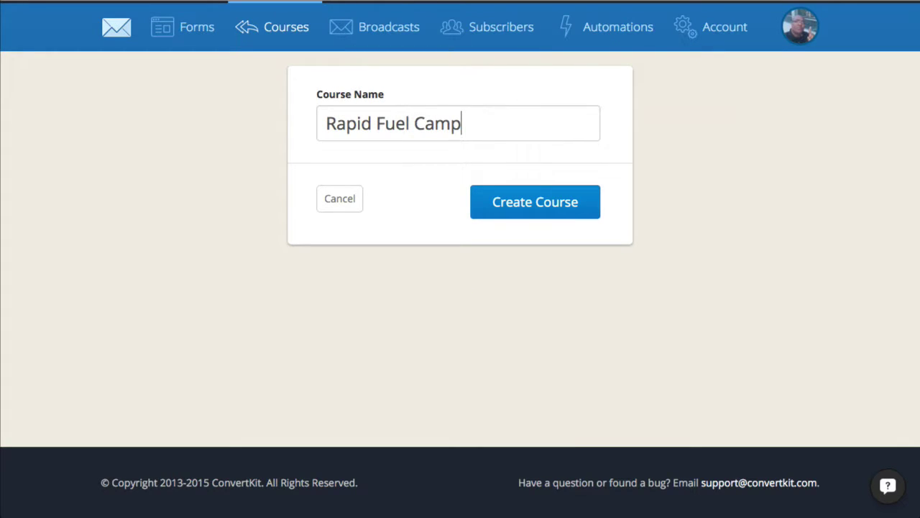
type("ag")
key("BackSpace")
type("hg")
key("BackSpace")
key("BackSpace")
type("gain")
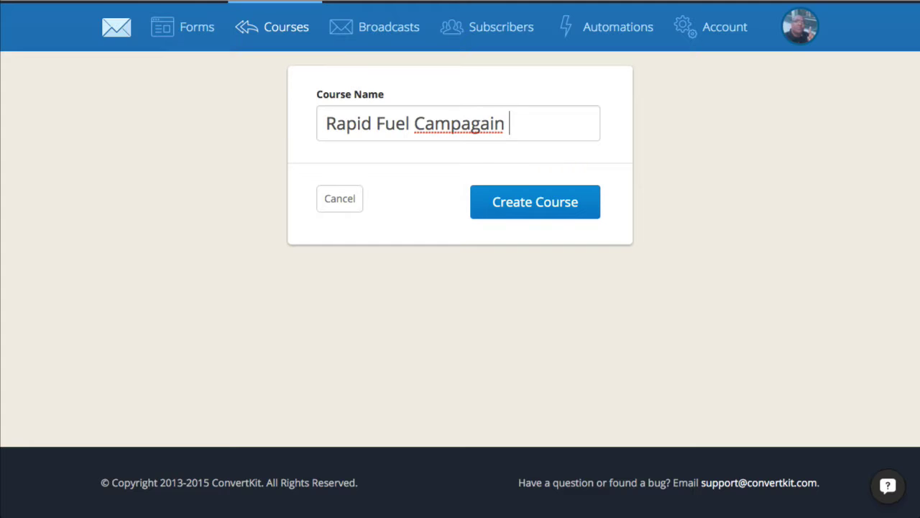
right_click(498, 124)
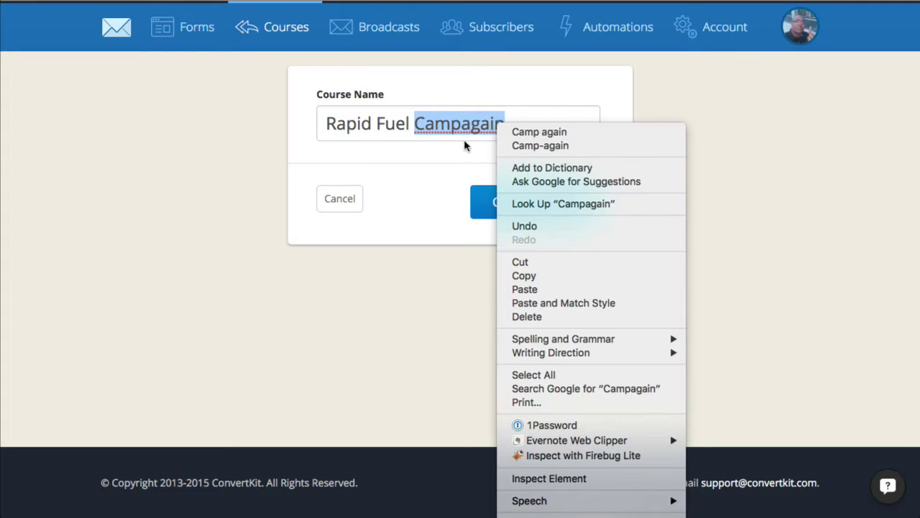
left_click(446, 127)
- Fix the word to 'Campaign' via the spelling suggestion and create the Rapid Fuel Campaign course
type("Campag")
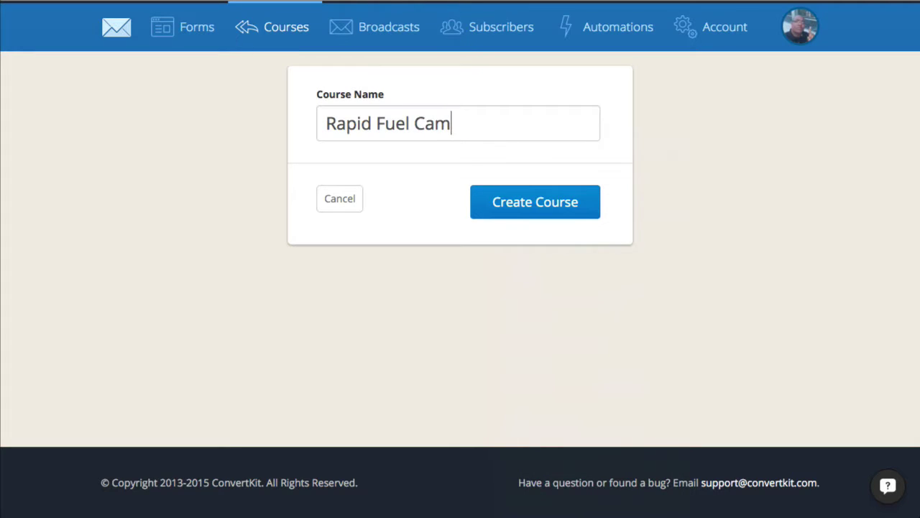
key("BackSpace")
key("BackSpace")
type("haign")
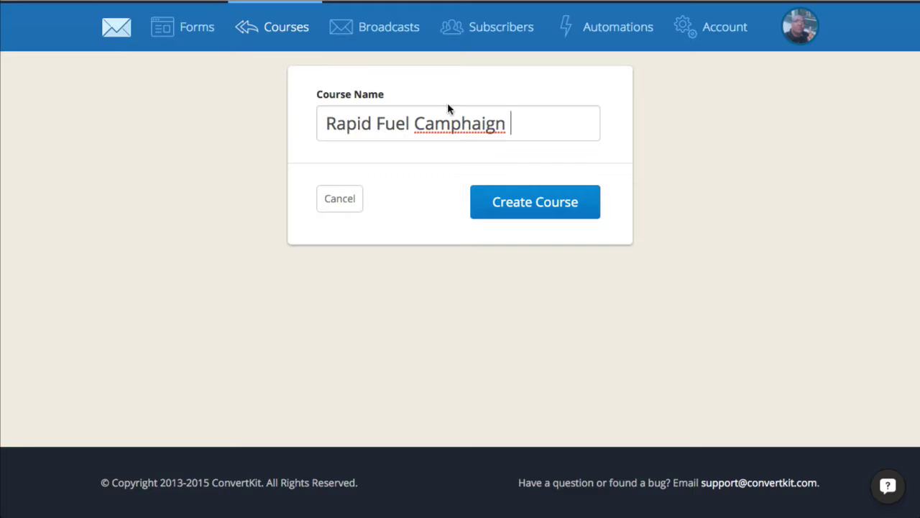
right_click(460, 123)
left_click(493, 129)
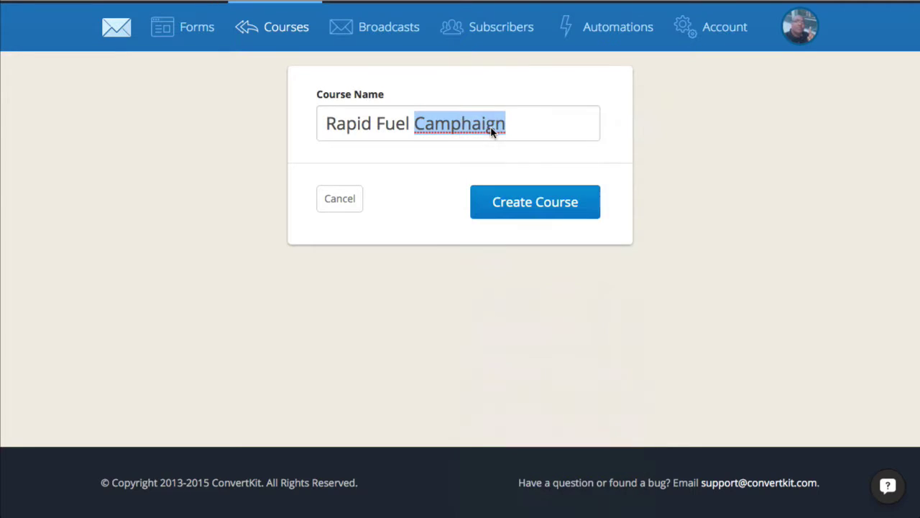
left_click(501, 204)
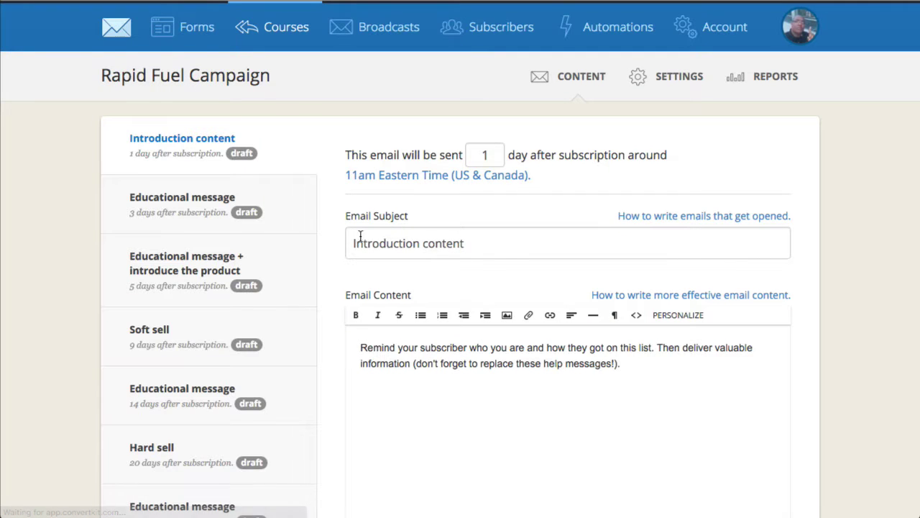
- Scroll through the course's 'Introduction content' draft email
scroll(425, 346, "down", 4)
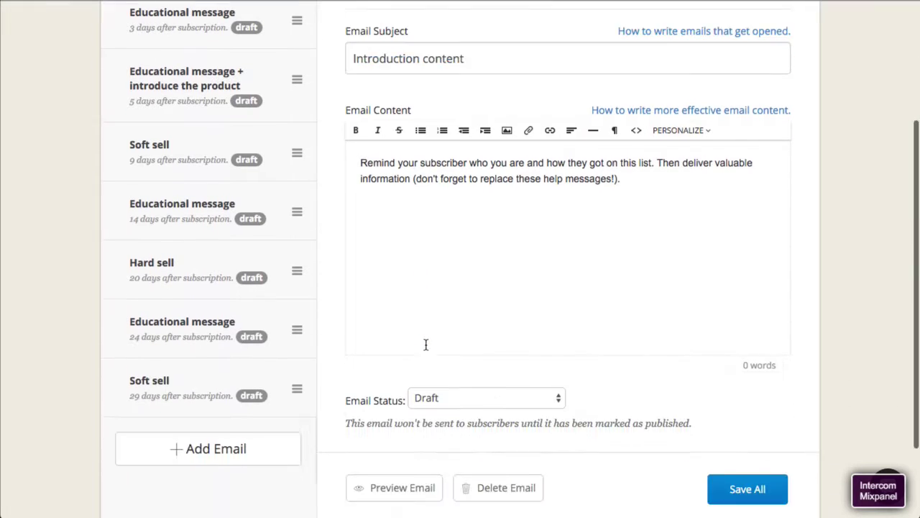
scroll(425, 343, "up", 3)
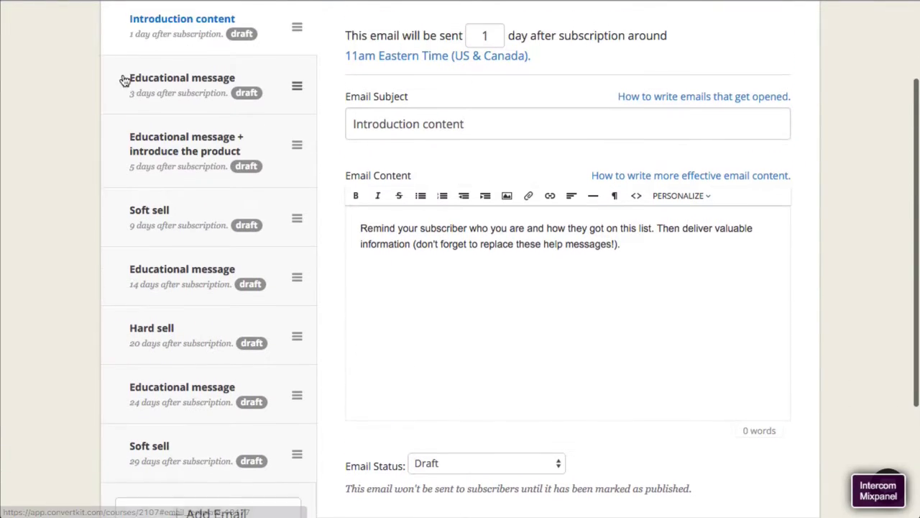
scroll(504, 194, "up", 2)
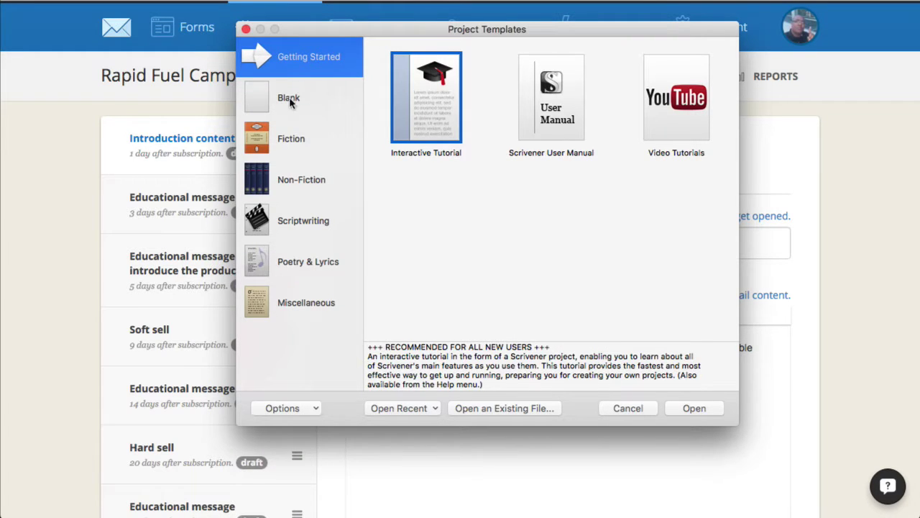
- Open the recent Scrivener project and its Day 0 - Gift Confirmation document under Stealth Followup System
left_click(295, 108)
left_click(268, 61)
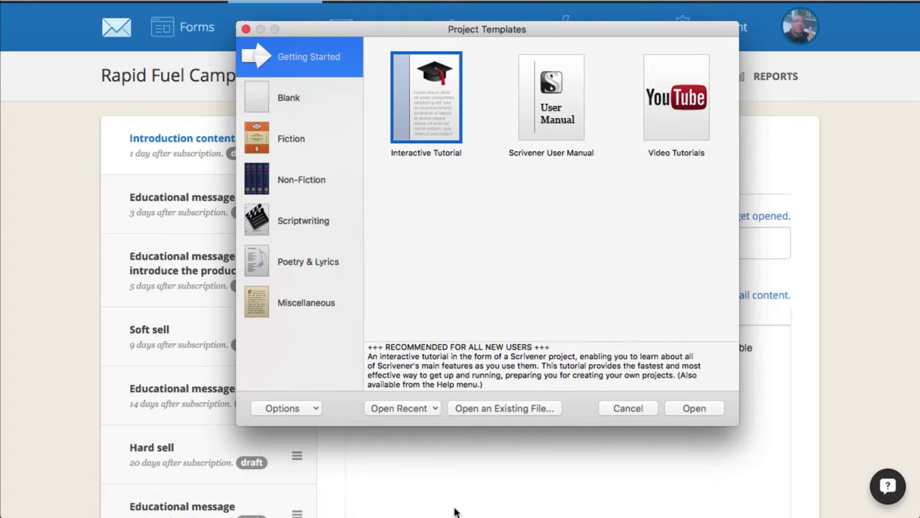
left_click(425, 412)
left_click(429, 440)
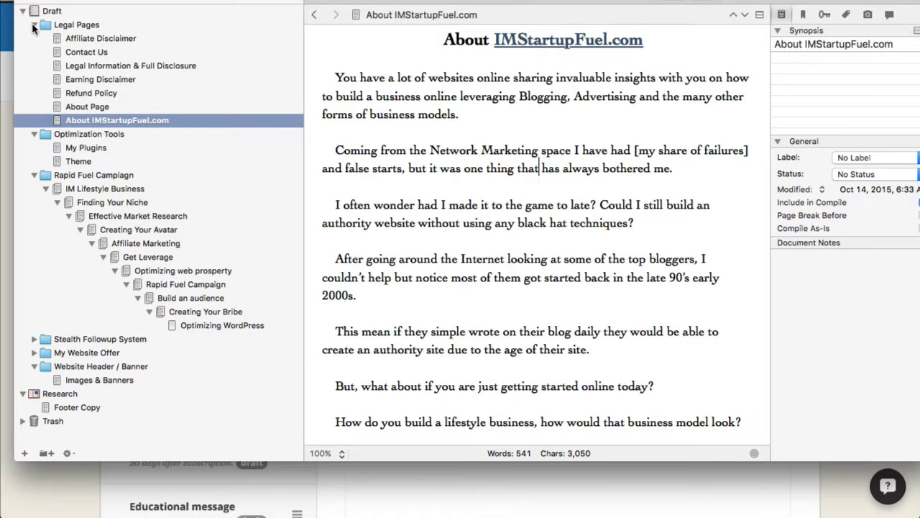
left_click(33, 25)
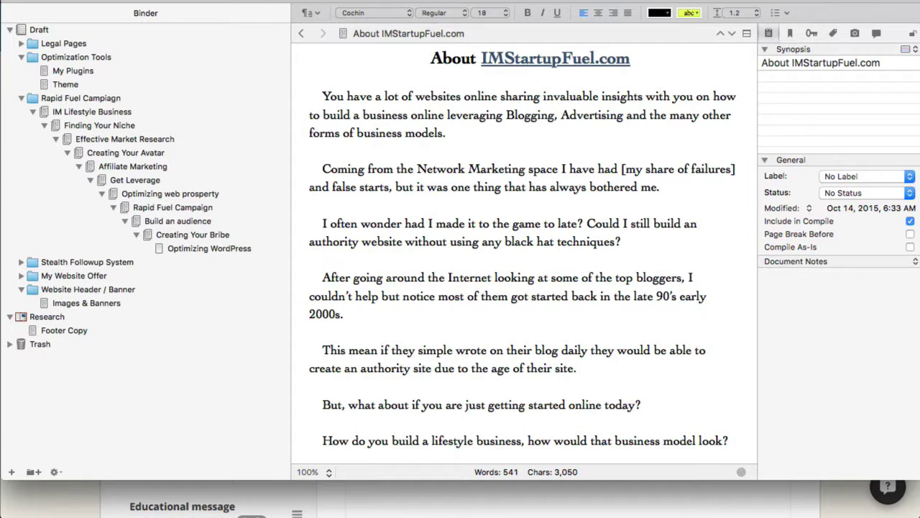
left_click_drag(916, 480, 914, 514)
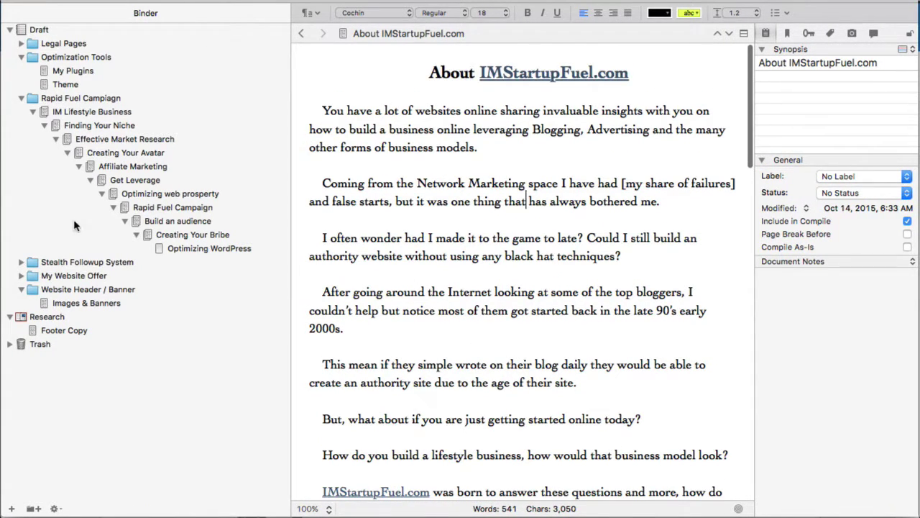
left_click(15, 99)
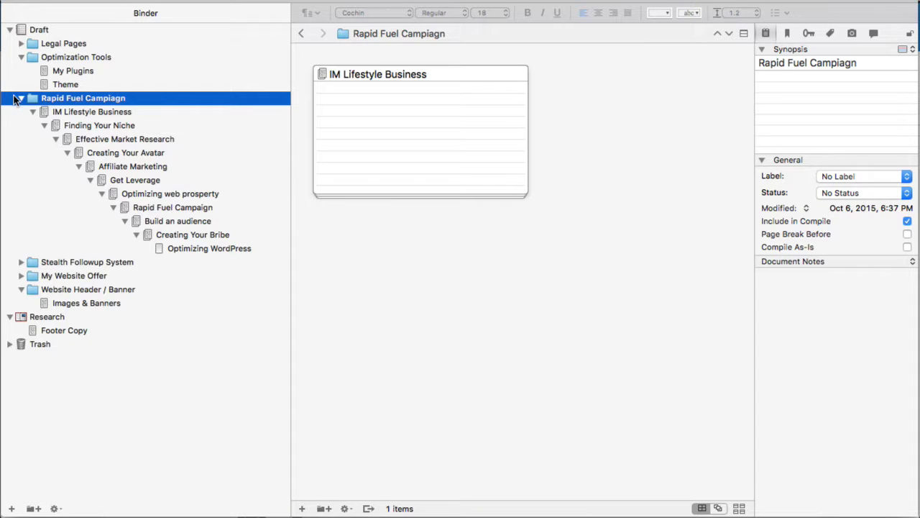
left_click(19, 98)
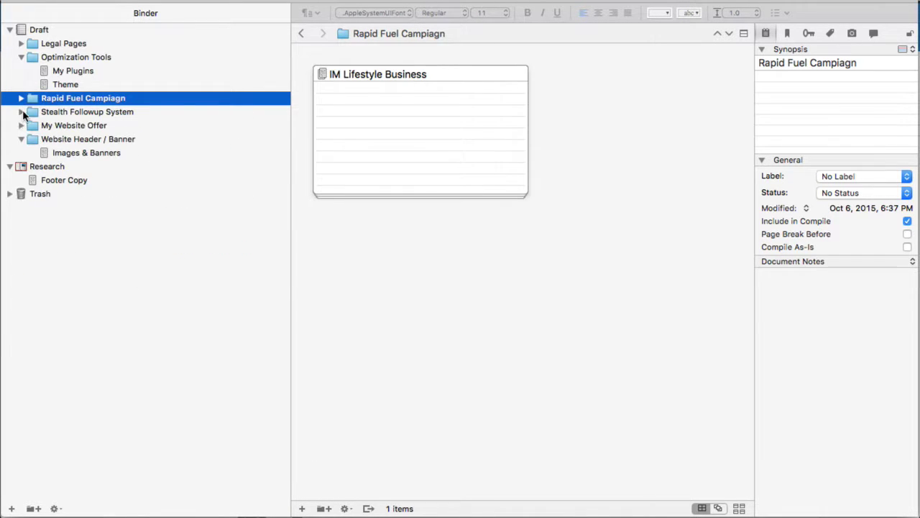
left_click(21, 111)
left_click(81, 125)
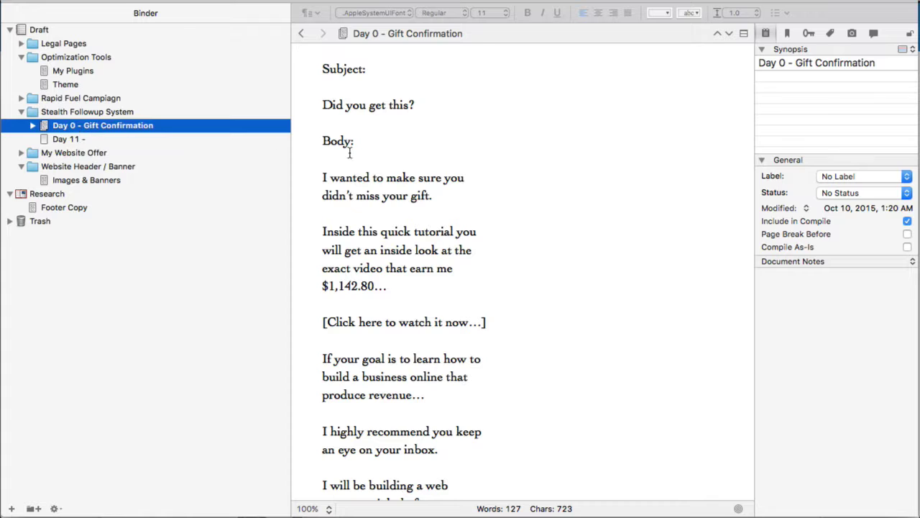
- Replace ConvertKit's 'Introduction content' subject with 'Did you get this?' copied from the draft
left_click_drag(324, 105, 415, 105)
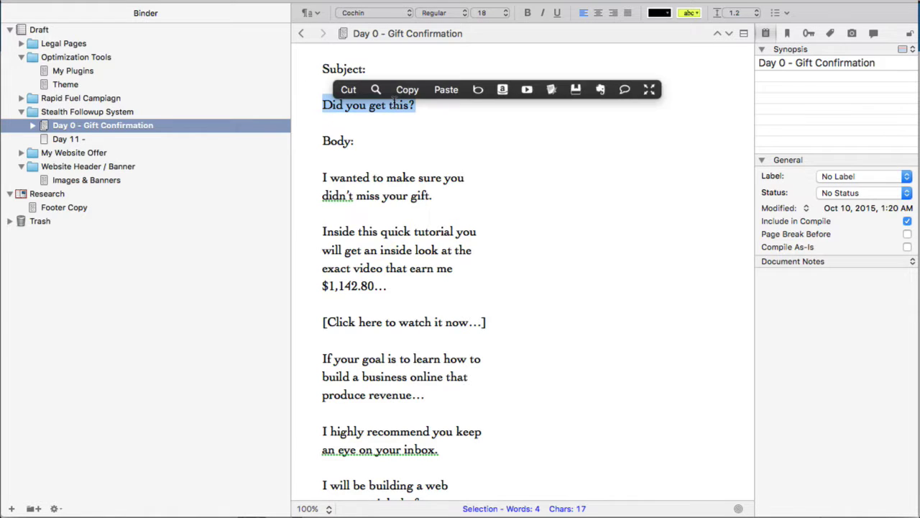
left_click(407, 89)
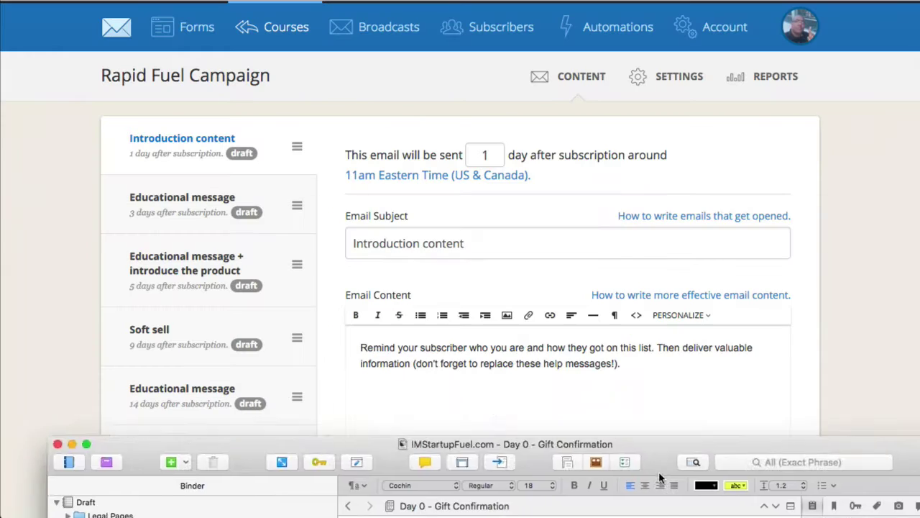
left_click_drag(477, 245, 328, 241)
key("super+v")
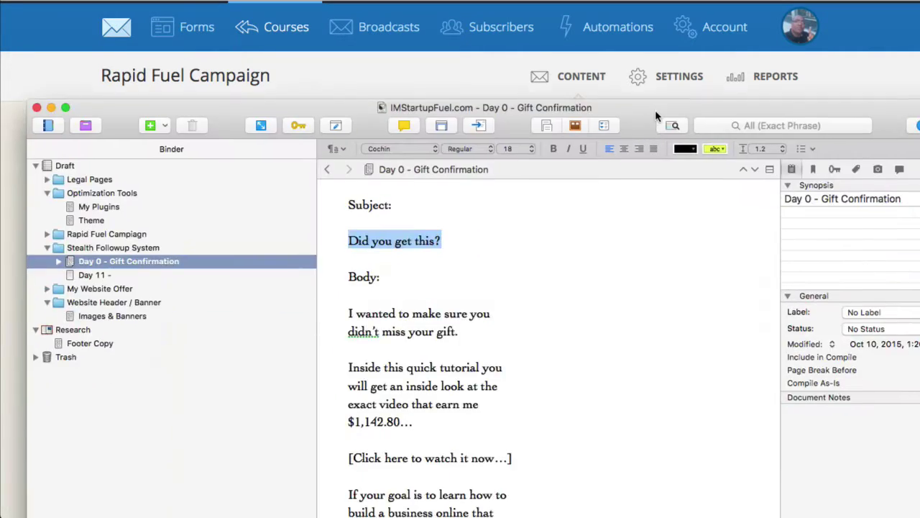
- Copy the draft's email body text and minimize Scrivener
left_click_drag(343, 310, 403, 517)
right_click(473, 410)
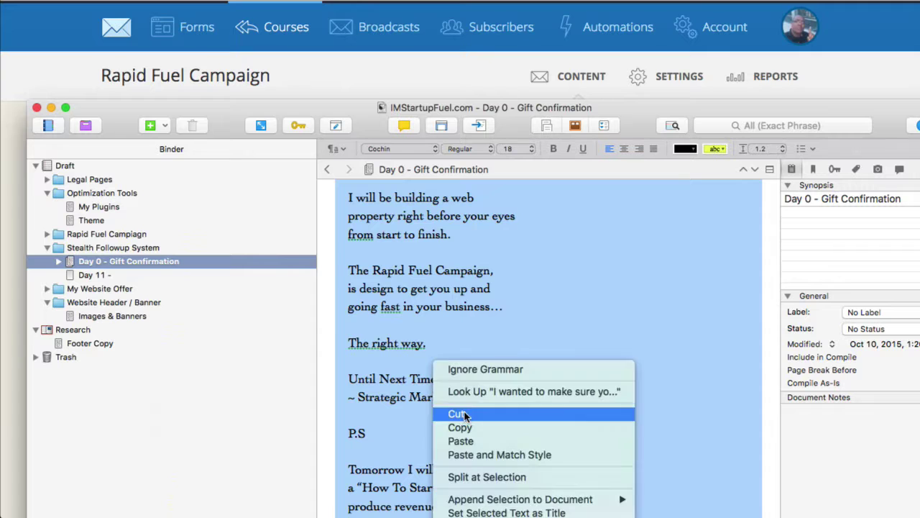
left_click(478, 431)
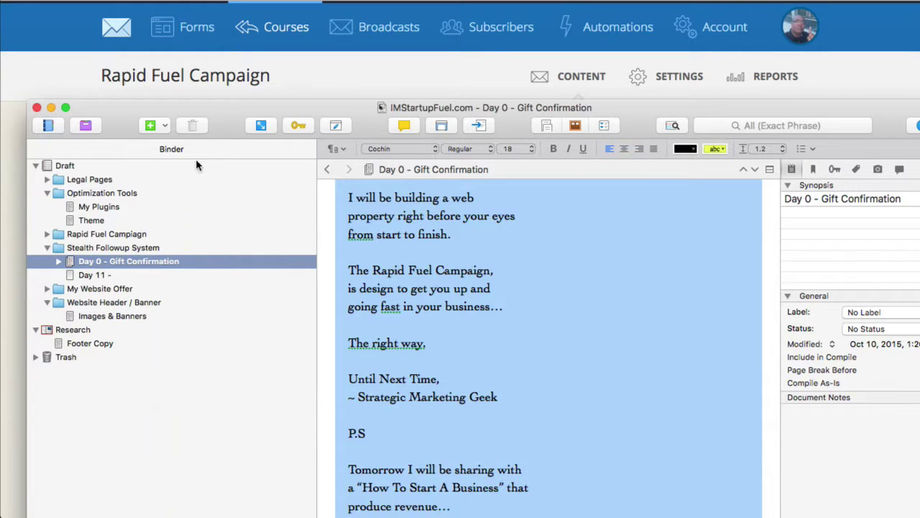
double_click(248, 108)
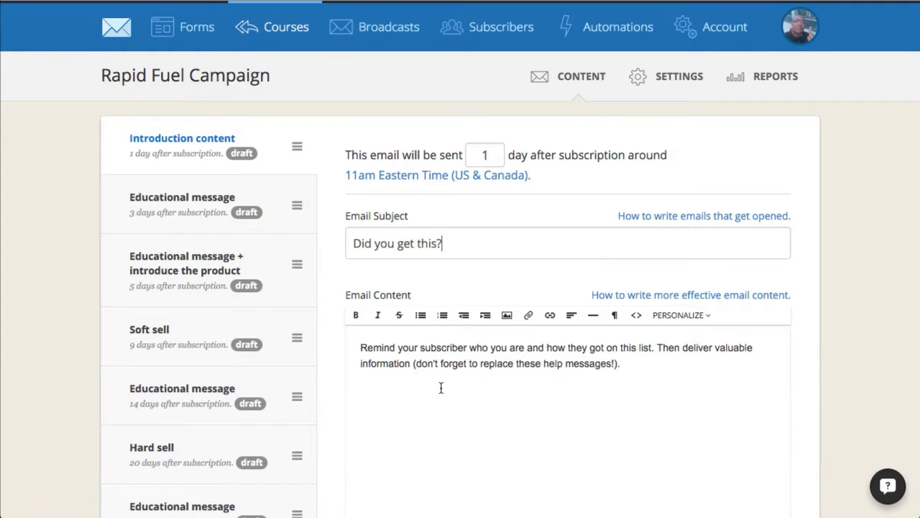
- Paste the Gift Confirmation text over the placeholder email body
left_click_drag(620, 363, 350, 327)
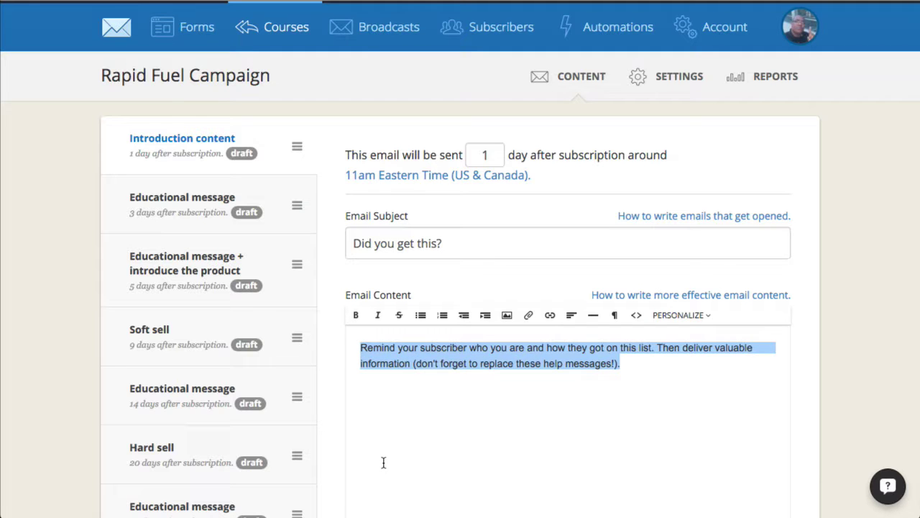
key("ctrl+v")
scroll(522, 431, "down", 3)
scroll(523, 431, "down", 3)
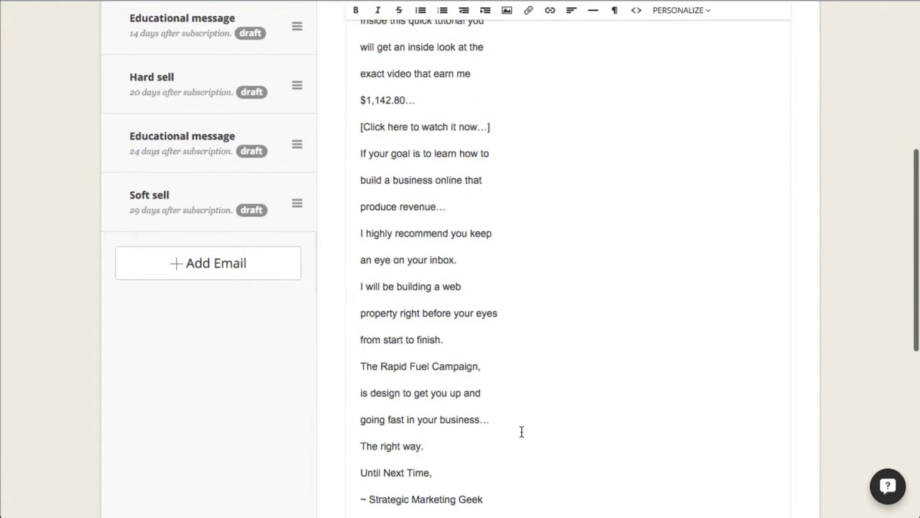
scroll(503, 432, "up", 5)
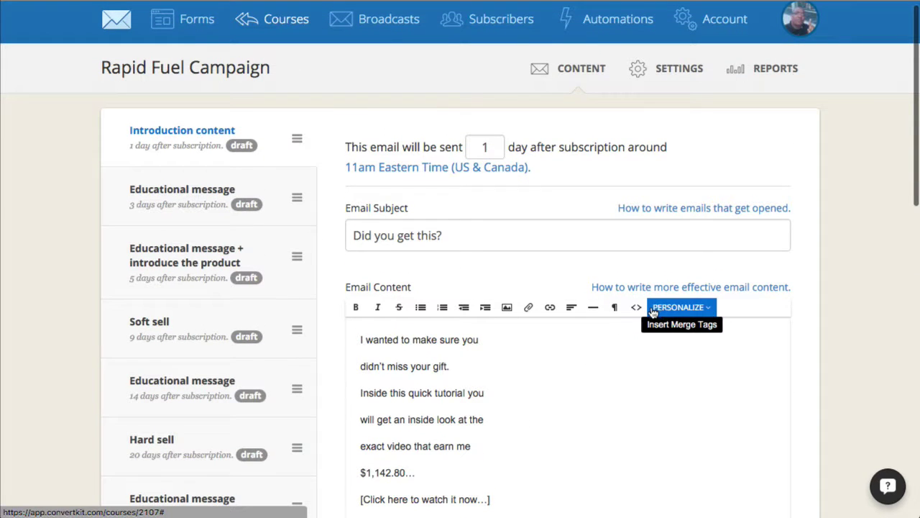
- Switch the email editor to HTML source view and scroll through the markup
left_click(637, 307)
scroll(621, 334, "down", 2)
scroll(620, 334, "down", 1)
scroll(620, 335, "down", 9)
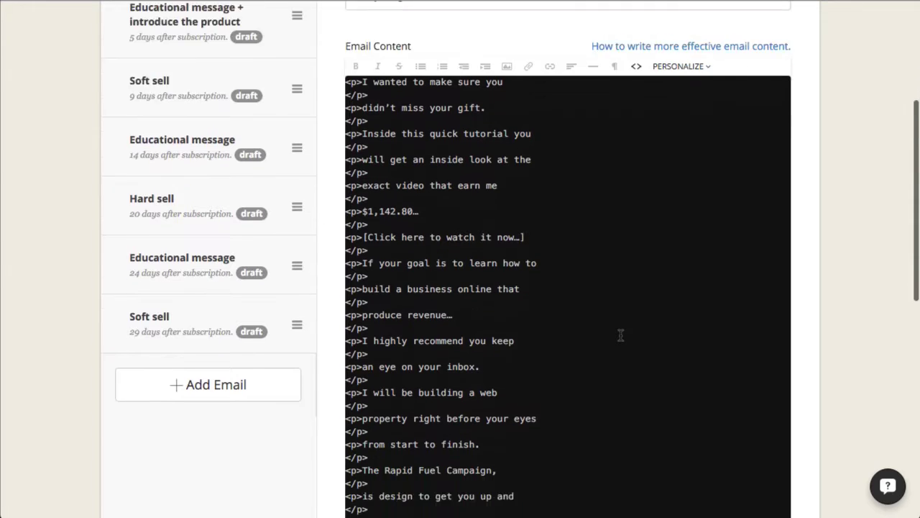
scroll(621, 335, "down", 2)
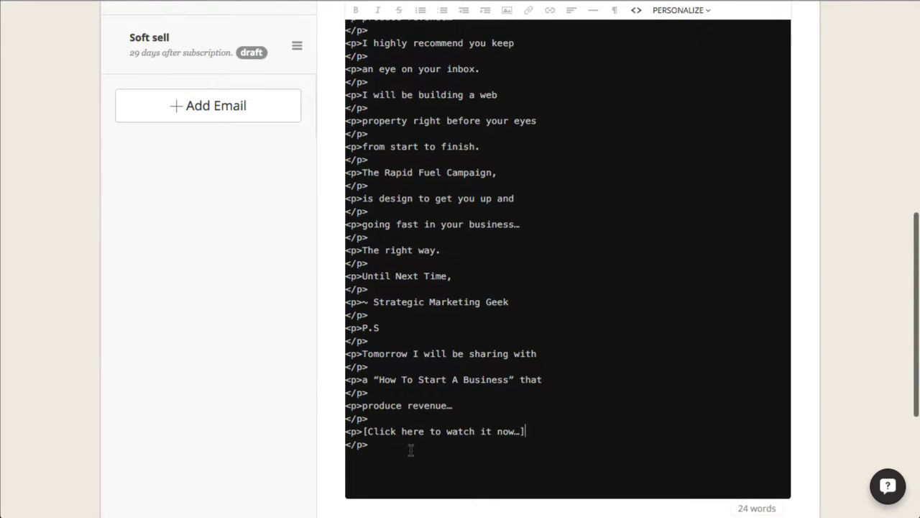
left_click_drag(386, 453, 389, 78)
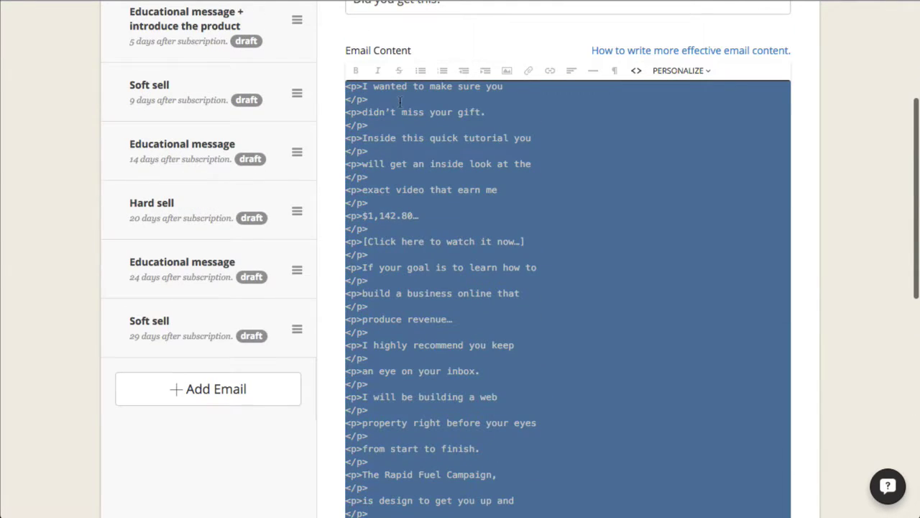
key("Delete")
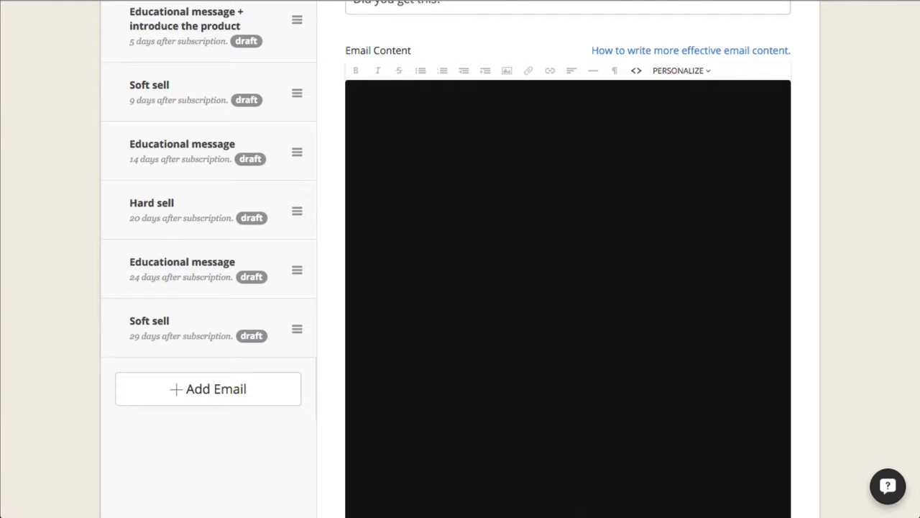
key("ctrl+v")
scroll(478, 216, "up", 5)
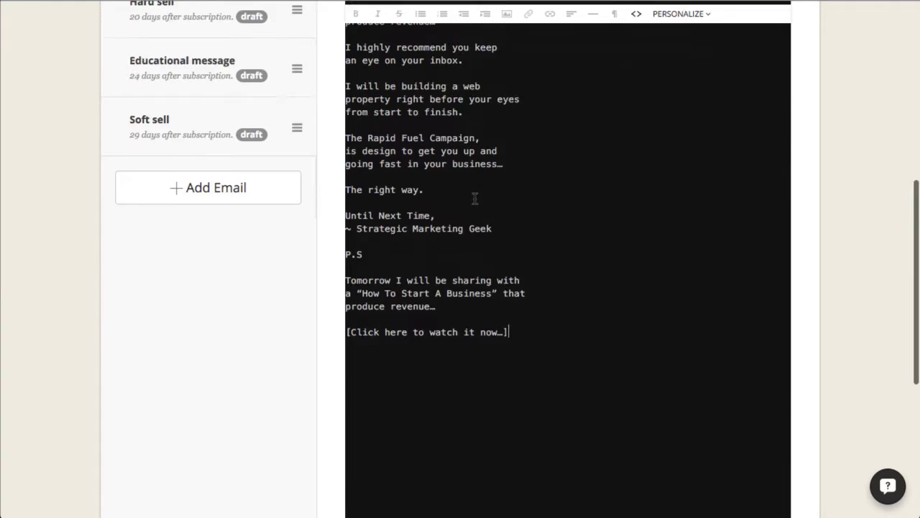
scroll(489, 219, "up", 5)
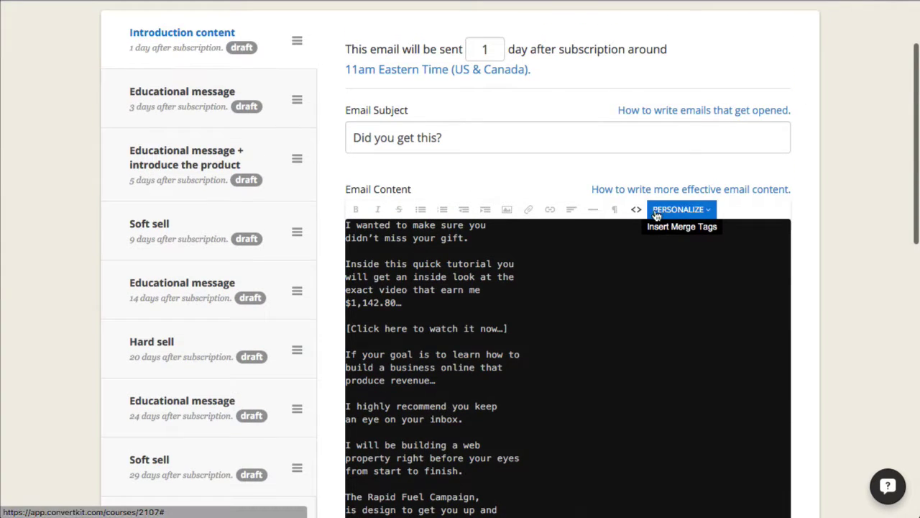
left_click(639, 209)
scroll(503, 365, "down", 5)
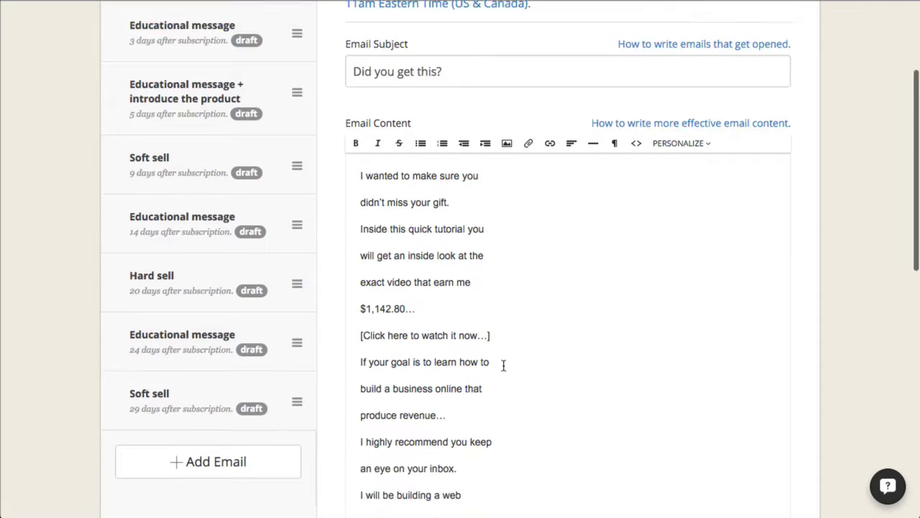
scroll(504, 365, "up", 5)
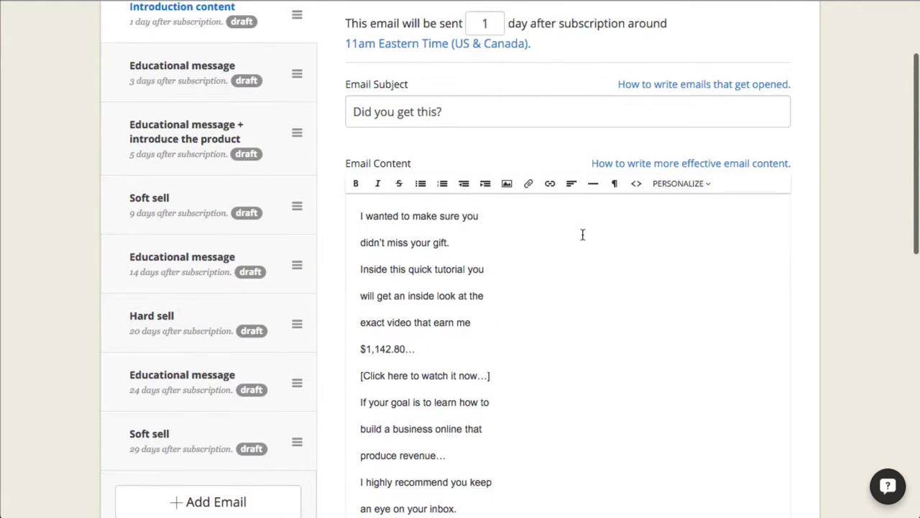
left_click(635, 193)
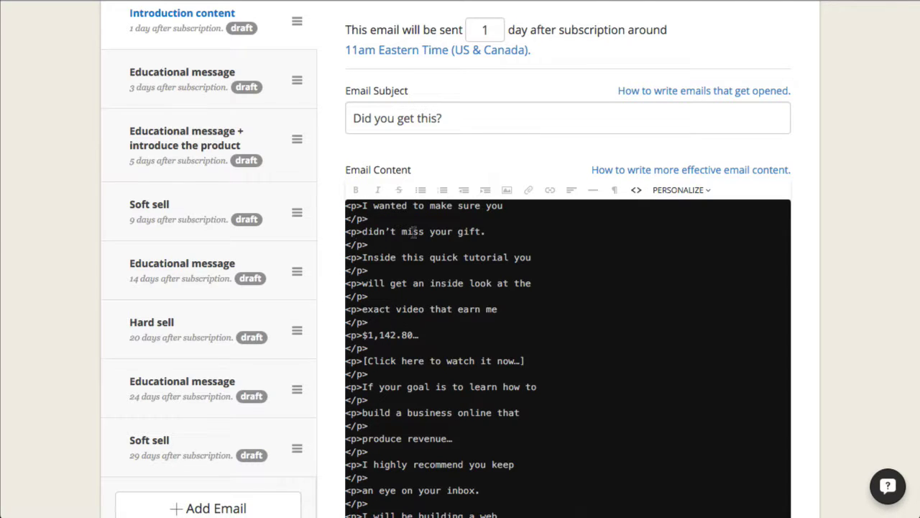
scroll(460, 283, "down", 5)
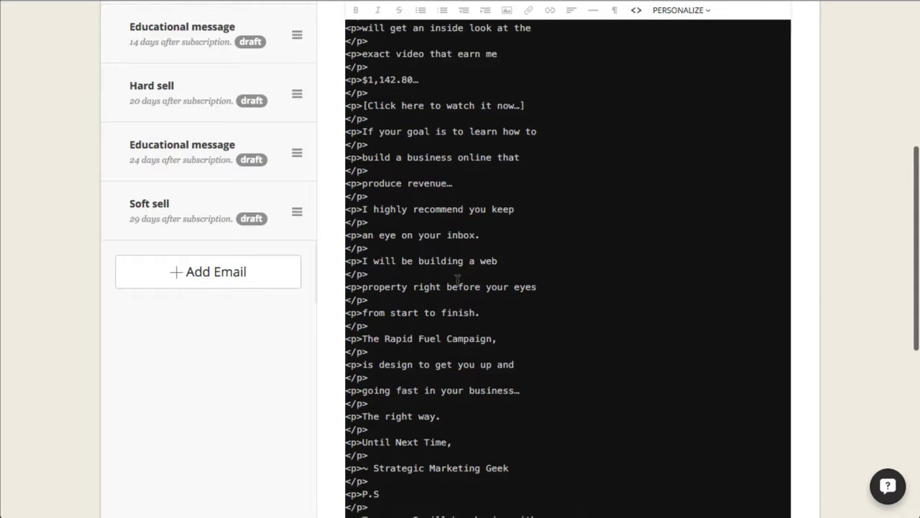
scroll(457, 279, "up", 5)
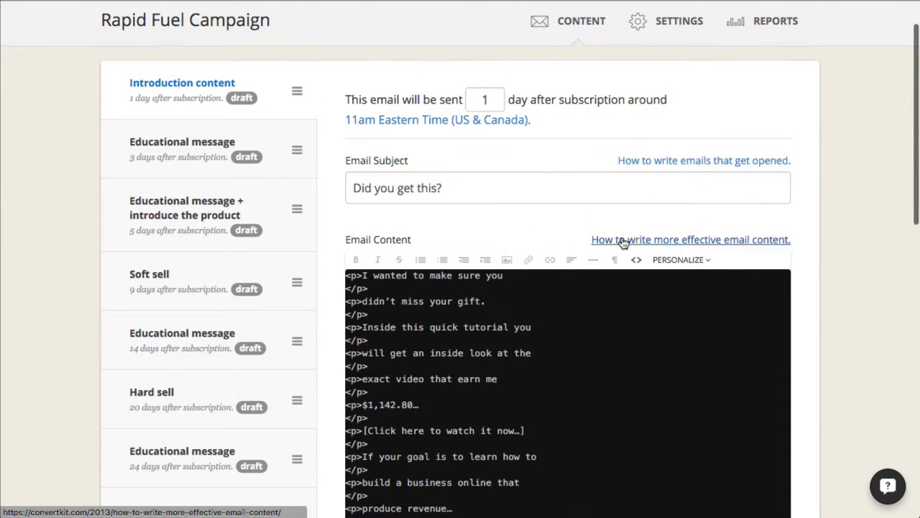
left_click(638, 265)
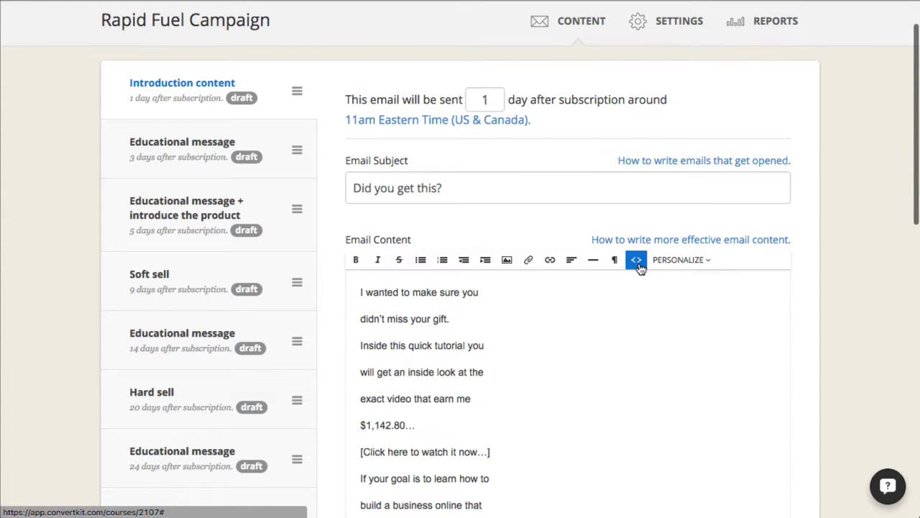
scroll(546, 399, "down", 5)
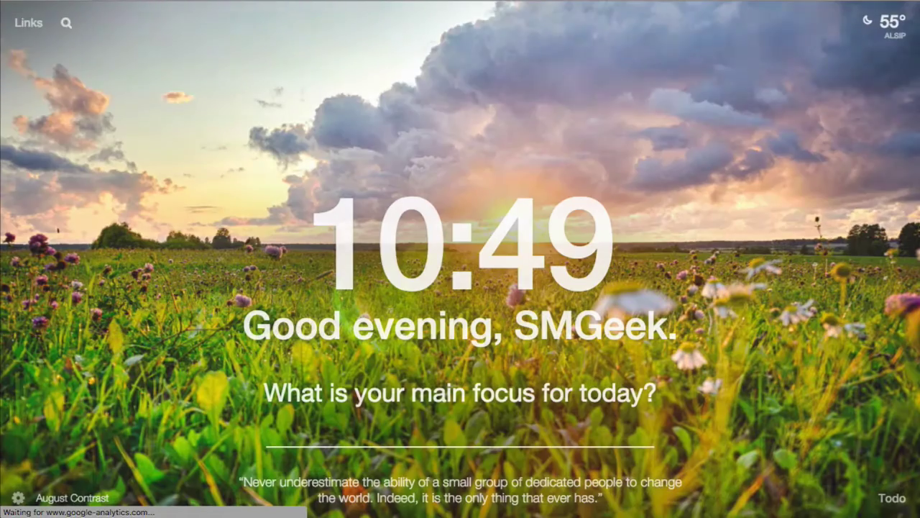
- Enter imstartupfuel.com/1kcsty in the address bar and load the 1k Case Study thank-you page
type("y")
key("BackSpace")
type("imstart")
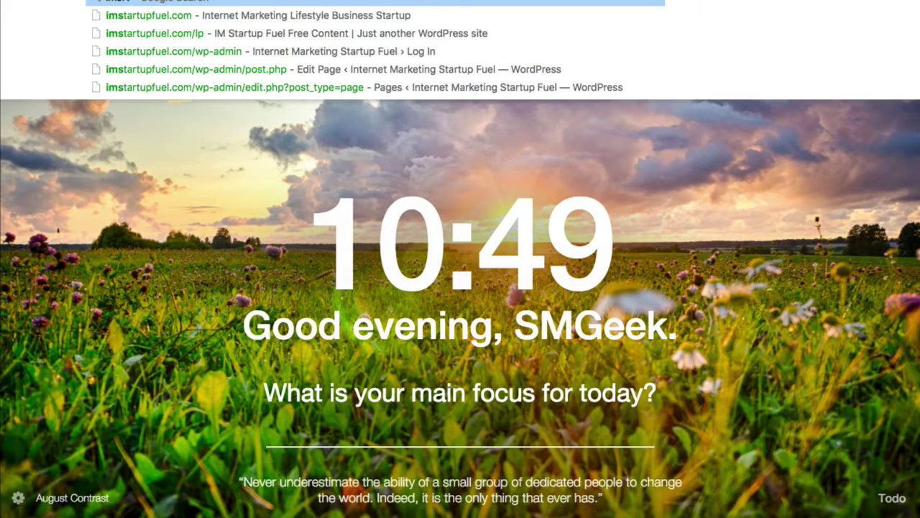
key("BackSpace")
key("BackSpace")
key("BackSpace")
type("tartuf")
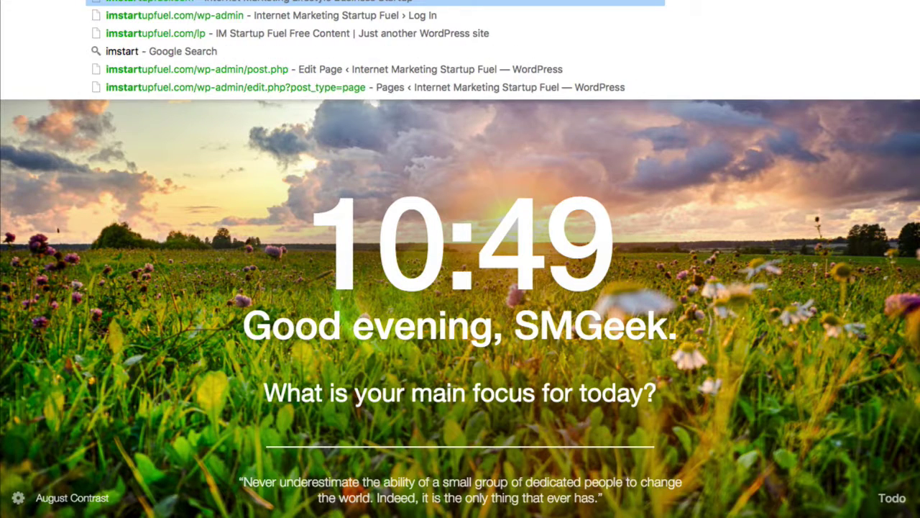
key("BackSpace")
type("pfuel.com/")
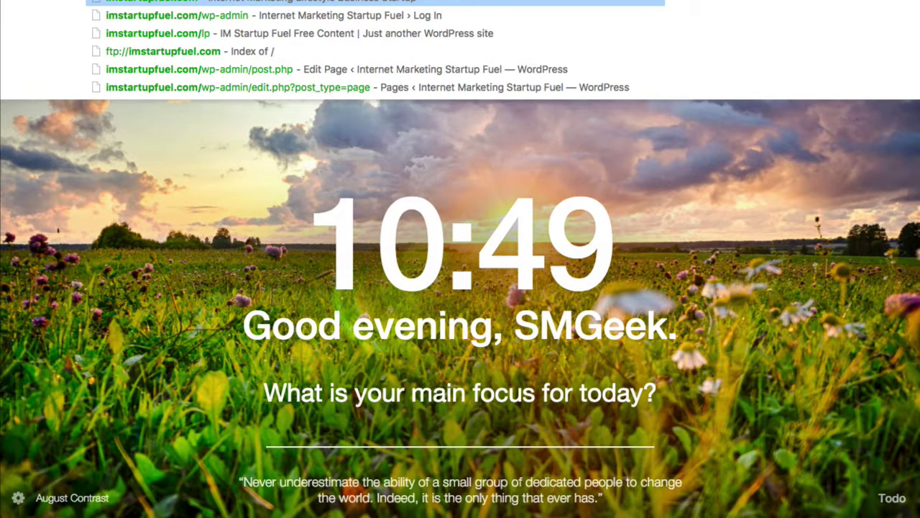
type("lp")
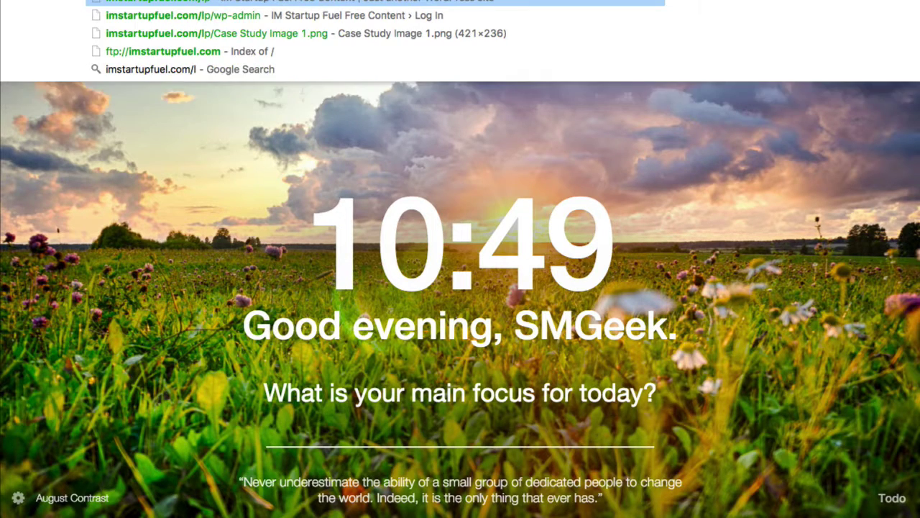
key("BackSpace")
key("BackSpace")
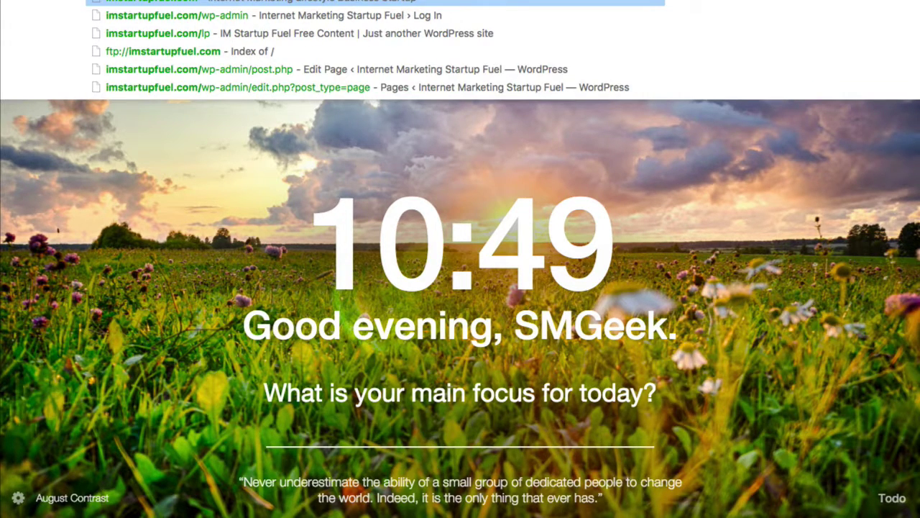
type("ty")
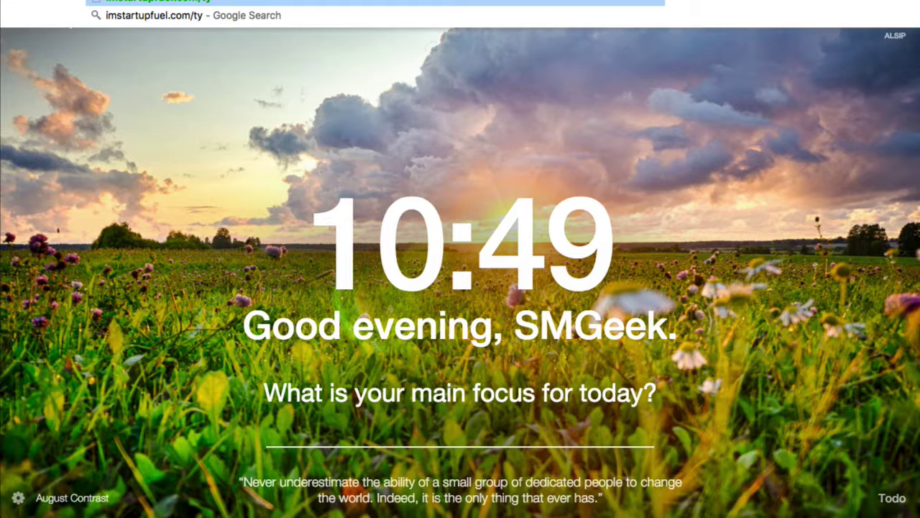
key("BackSpace")
key("BackSpace")
type("ty")
key("BackSpace")
key("BackSpace")
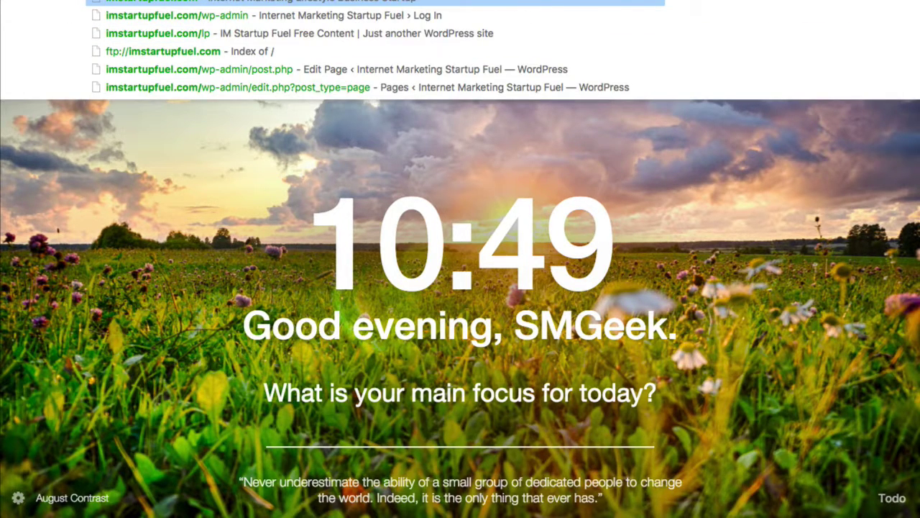
type("1k")
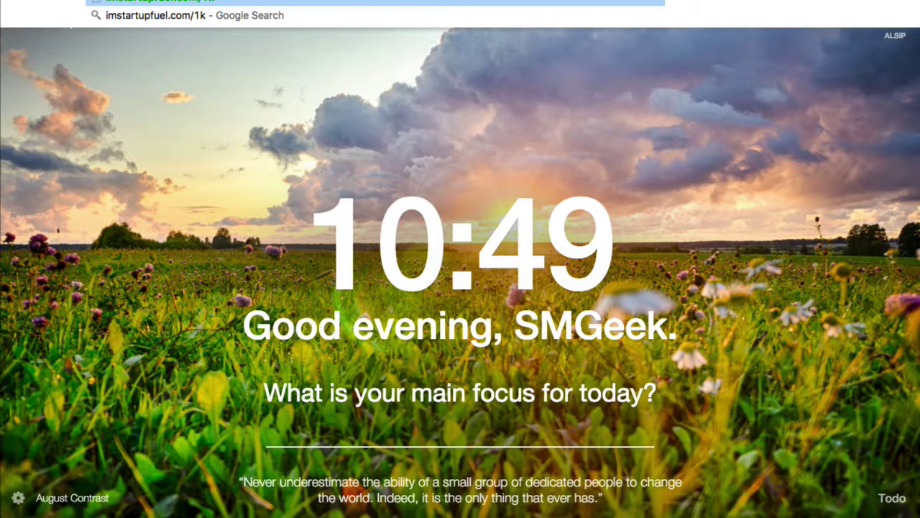
type("csth")
key("BackSpace")
type("yp")
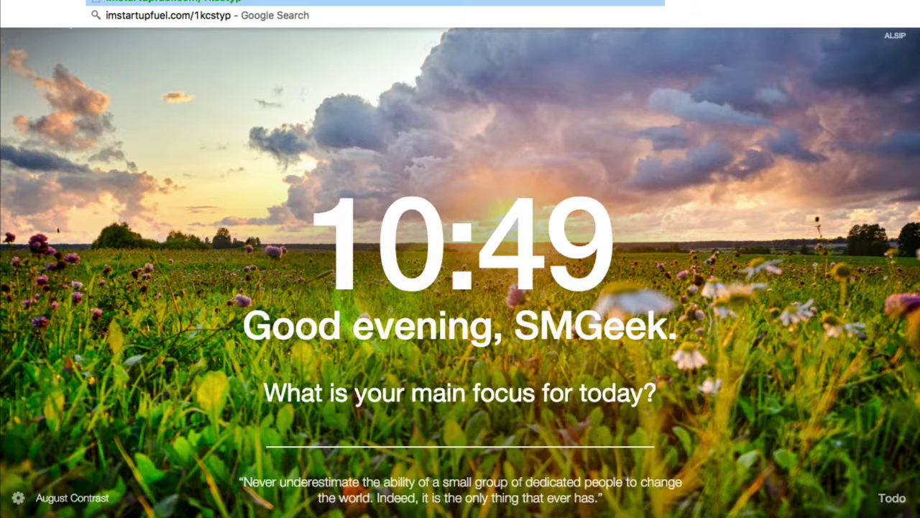
key("Return")
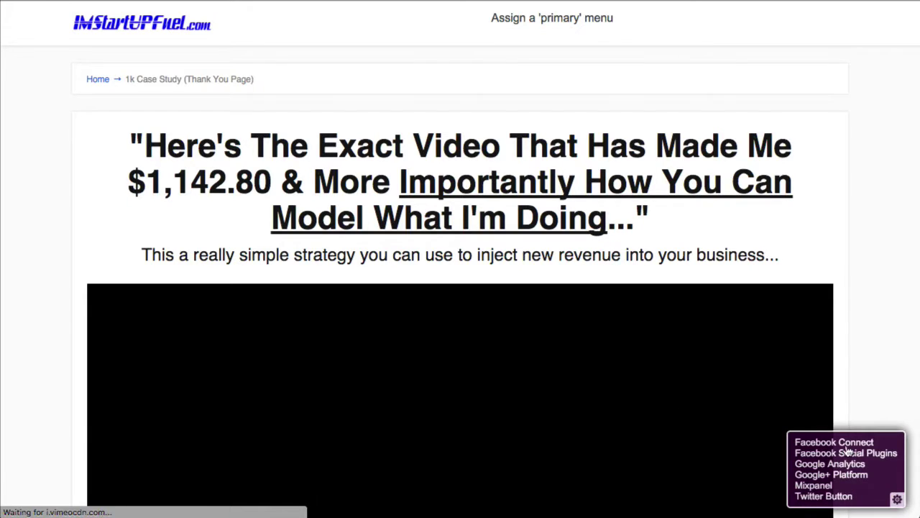
- Scroll through the 1k Case Study thank-you page, then return to the ConvertKit email editor
scroll(838, 420, "down", 10)
scroll(837, 421, "up", 6)
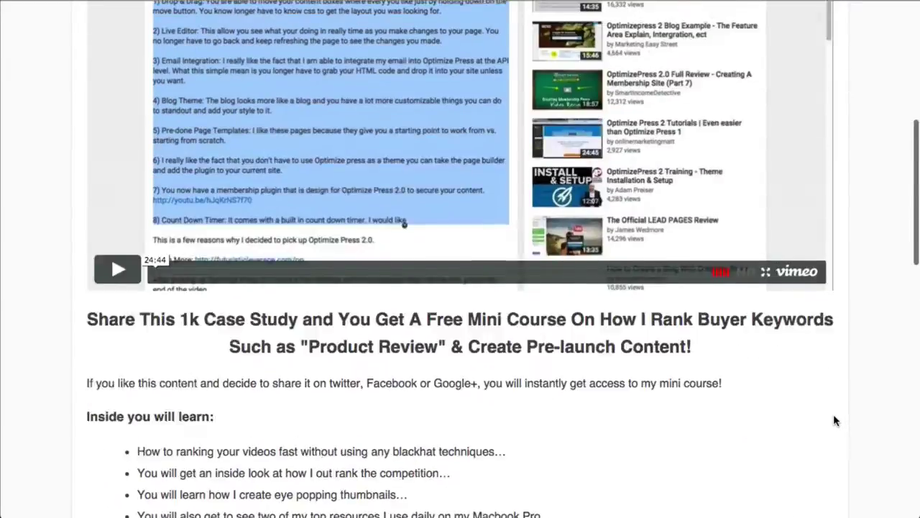
scroll(483, 155, "up", 1)
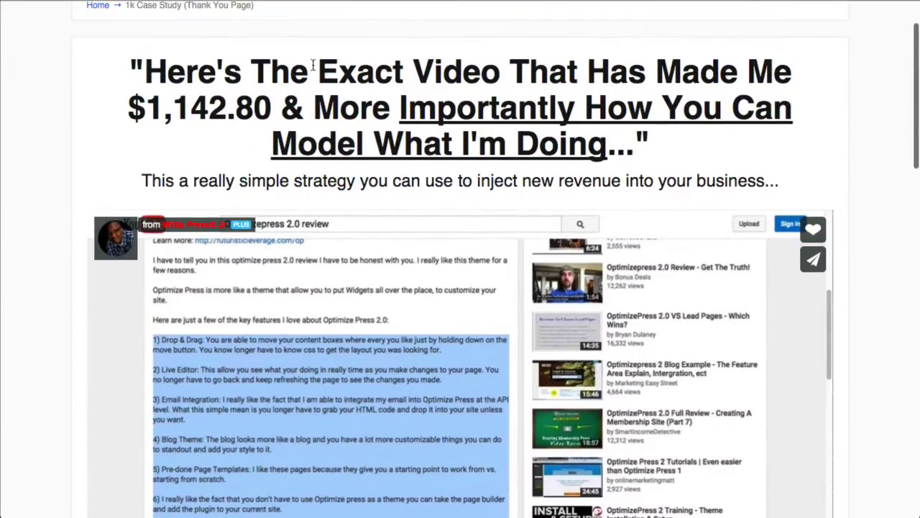
scroll(687, 359, "down", 15)
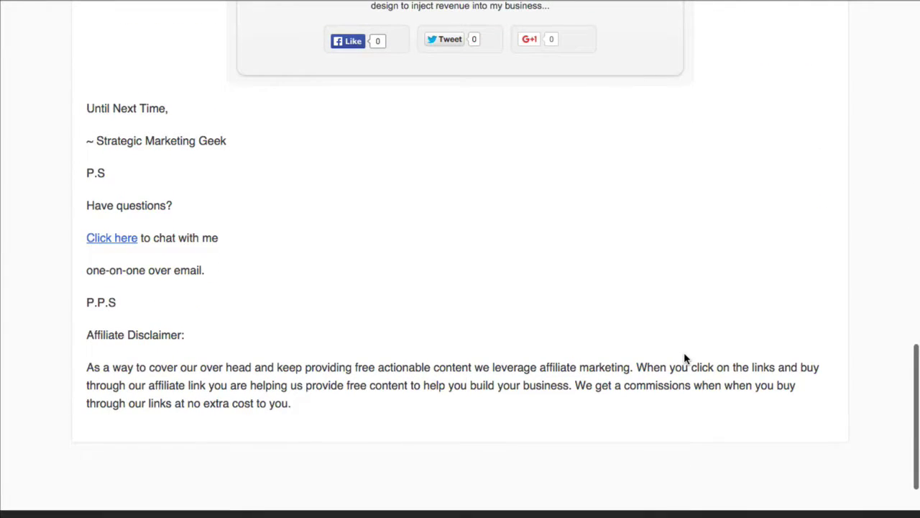
scroll(684, 357, "up", 5)
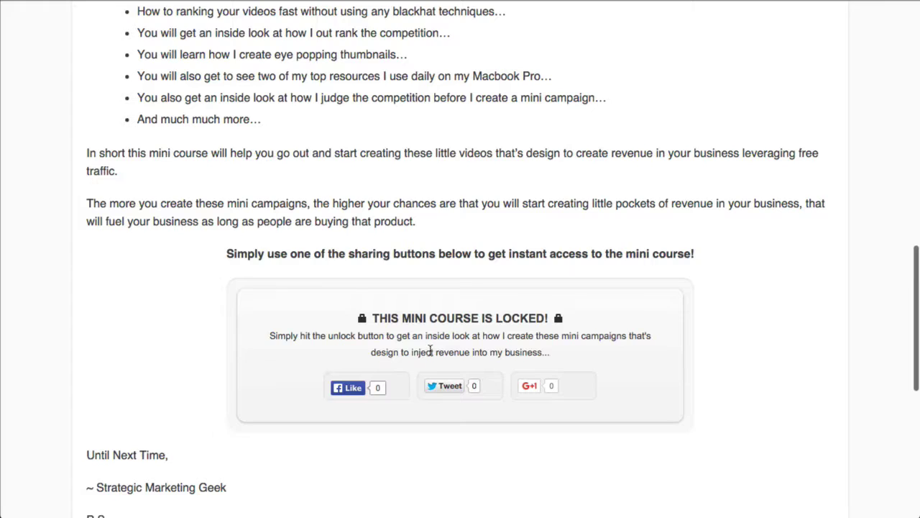
scroll(429, 350, "down", 7)
scroll(427, 353, "up", 5)
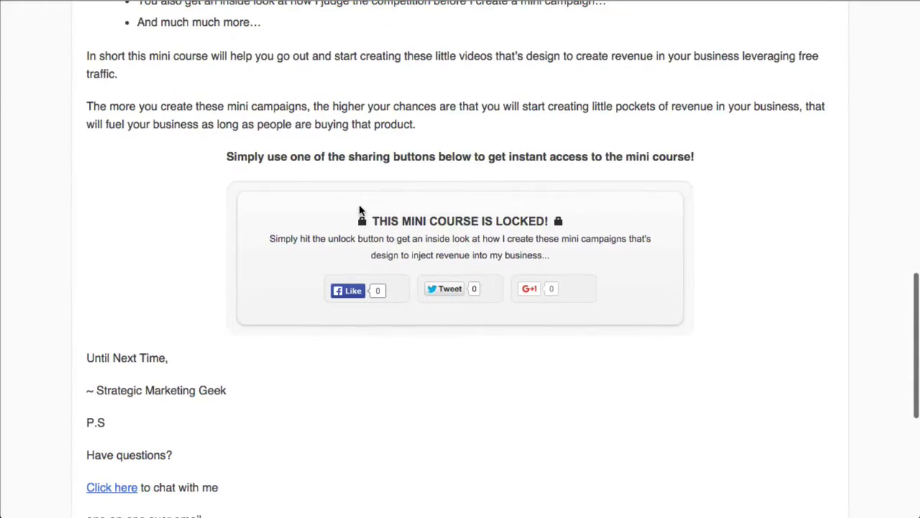
scroll(362, 209, "up", 10)
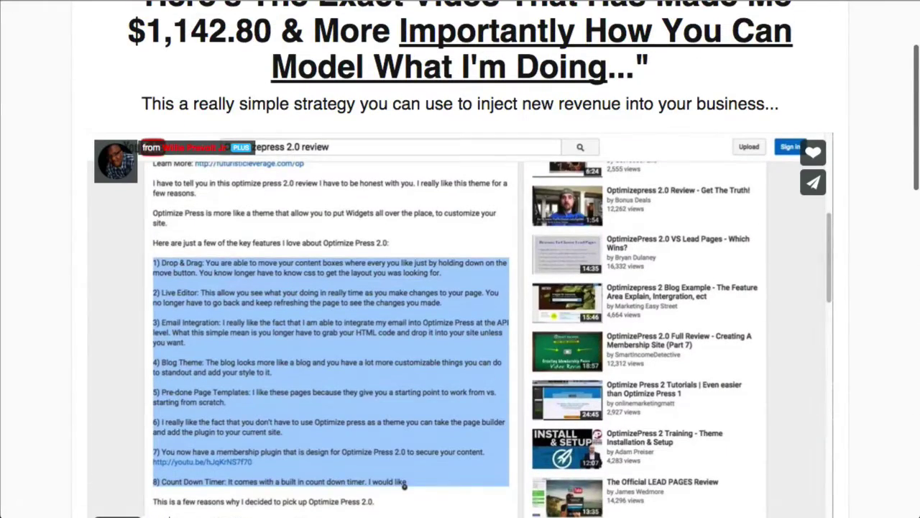
right_click(145, 1)
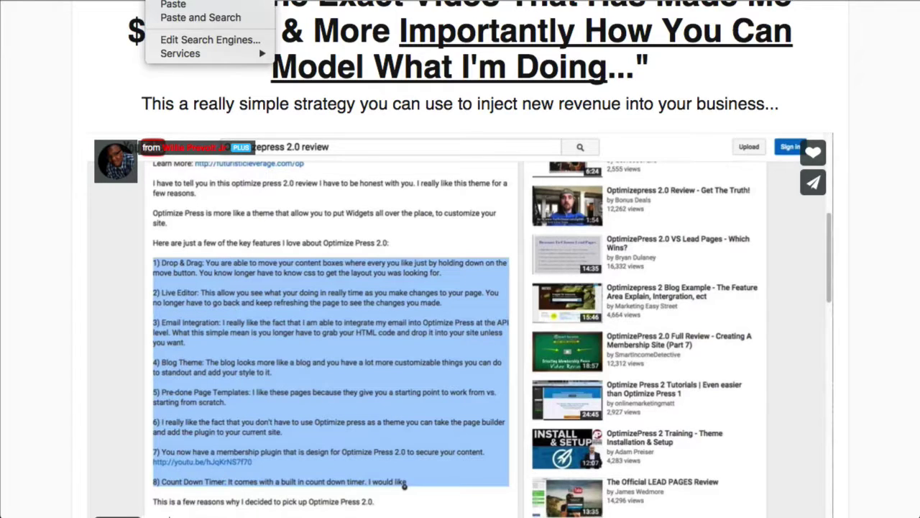
key("Escape")
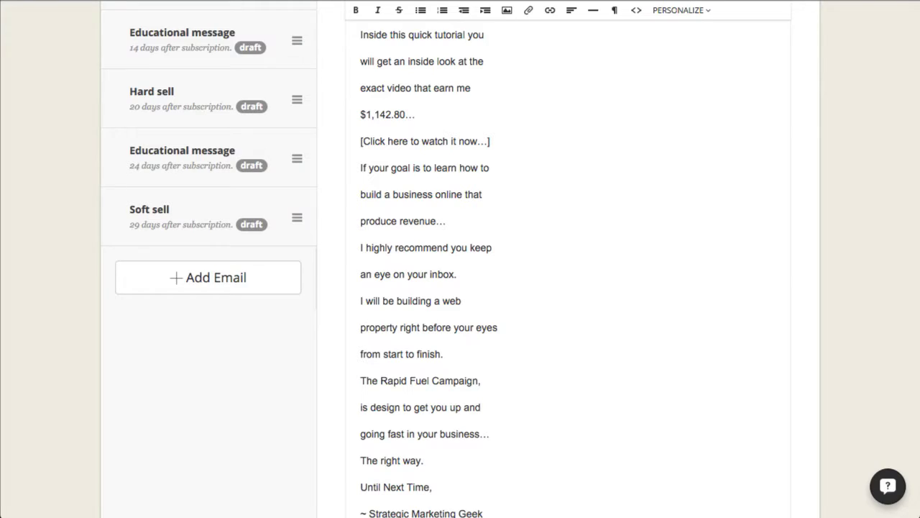
scroll(493, 148, "up", 1)
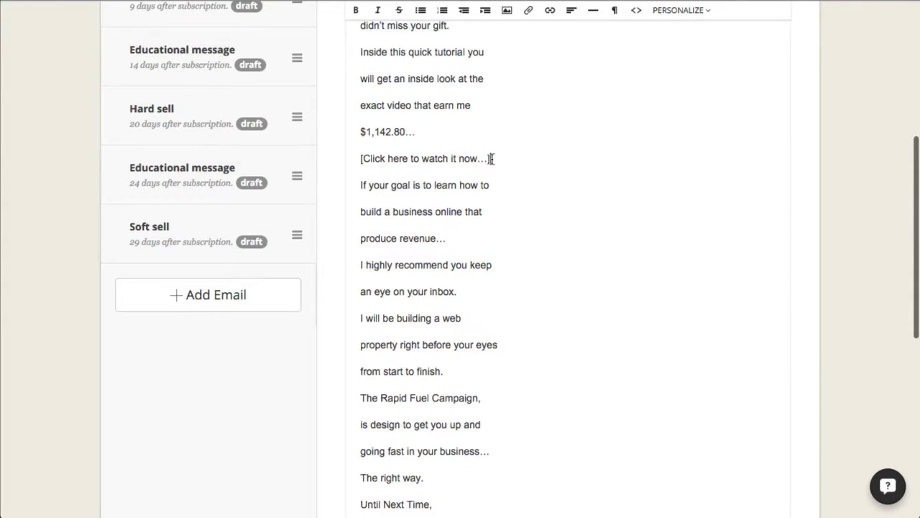
- Remove the square brackets around the first 'Click here to watch it now…' line and select it
key("BackSpace")
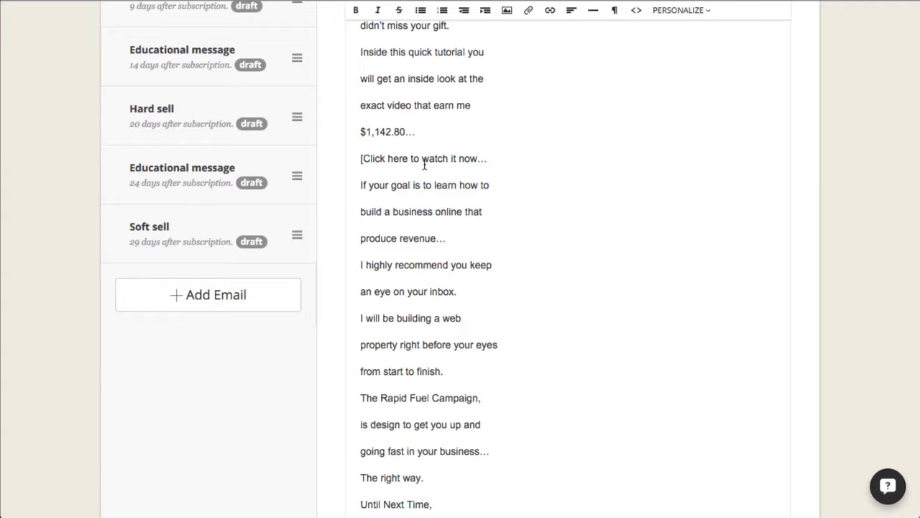
key("shift+Right")
key("BackSpace")
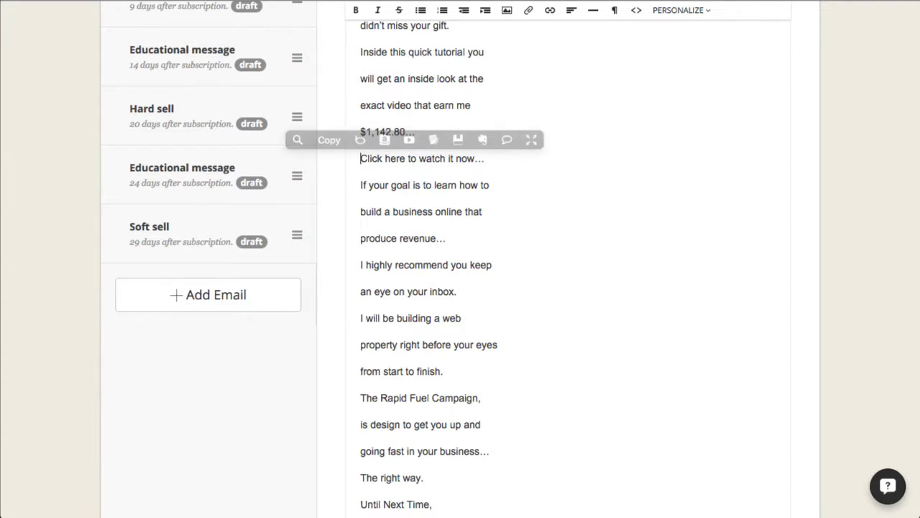
left_click_drag(476, 157, 345, 150)
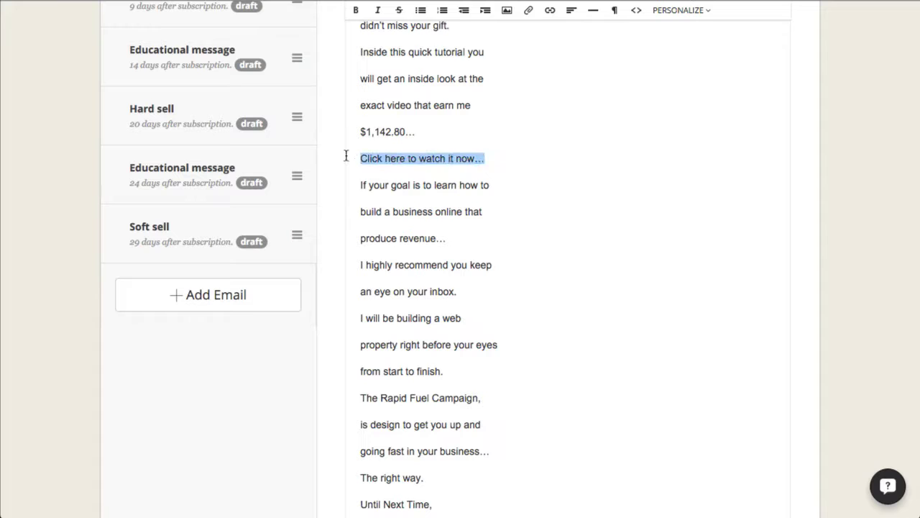
scroll(510, 214, "up", 5)
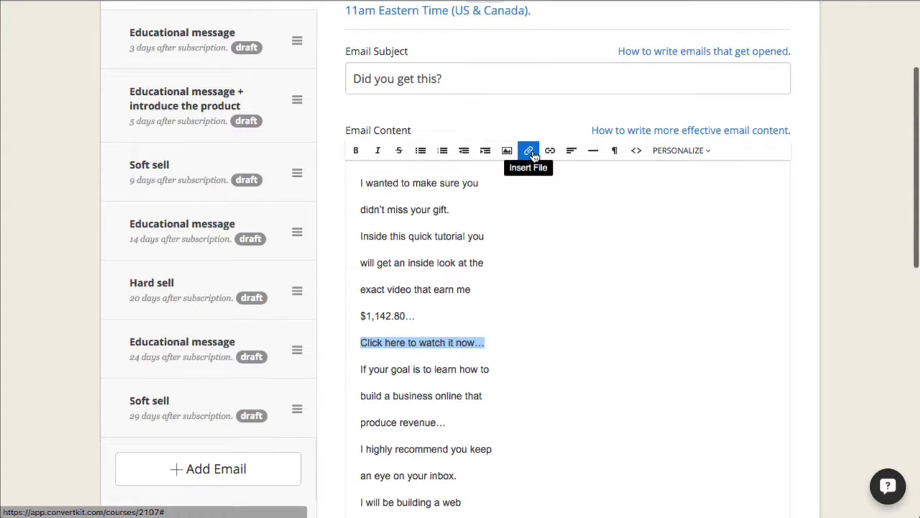
left_click(528, 150)
left_click(382, 166)
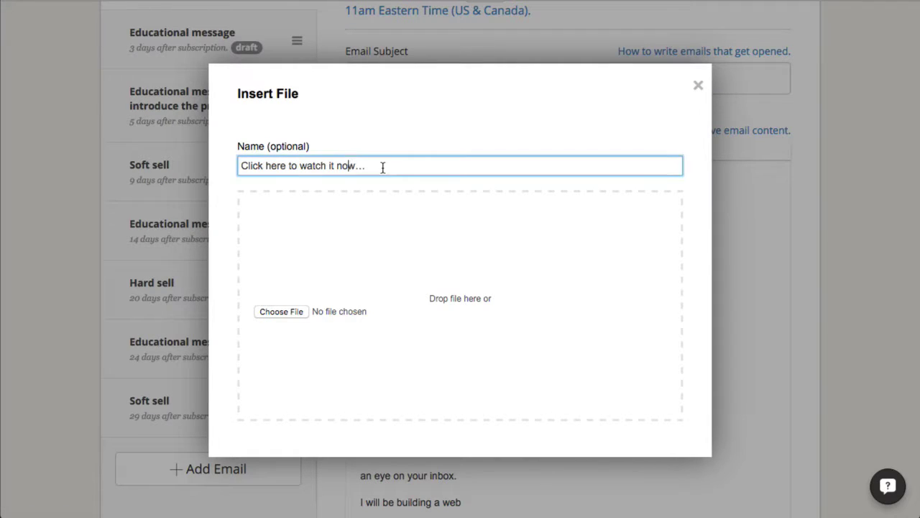
left_click_drag(382, 166, 245, 159)
left_click(387, 215)
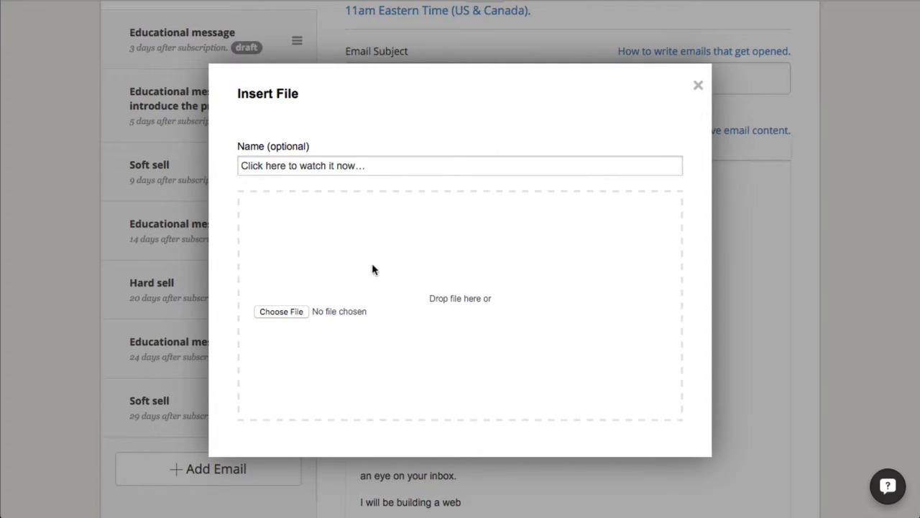
left_click(698, 85)
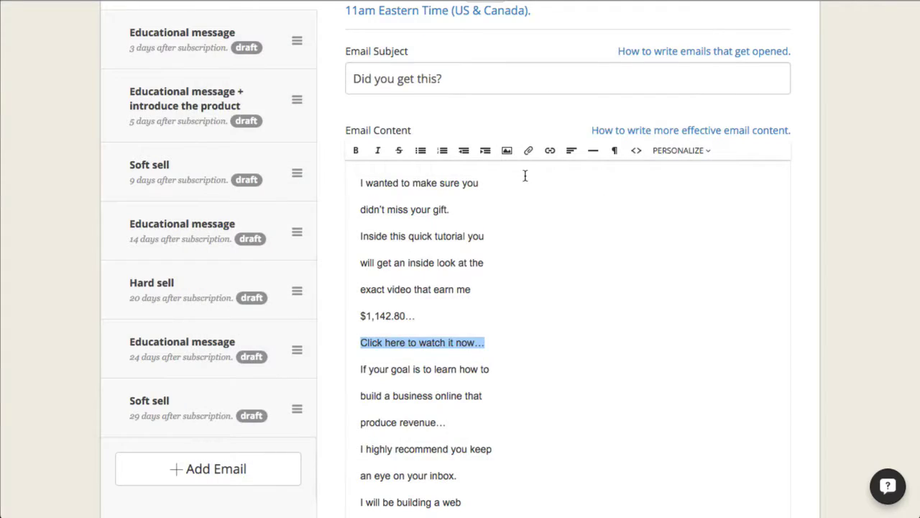
left_click(550, 155)
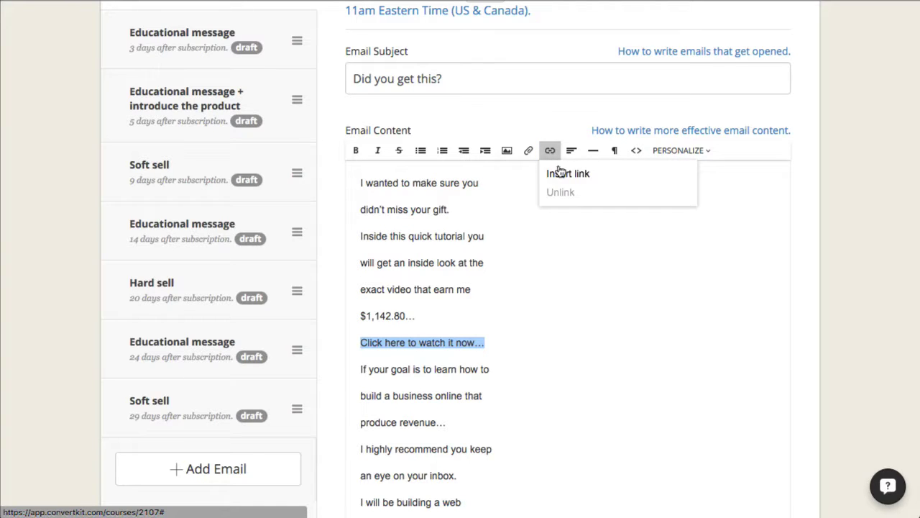
left_click(558, 176)
right_click(413, 236)
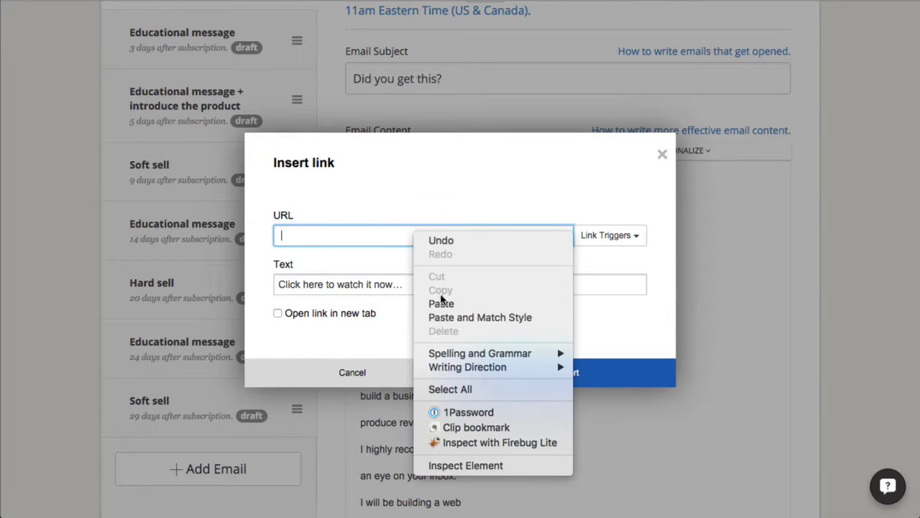
left_click(466, 308)
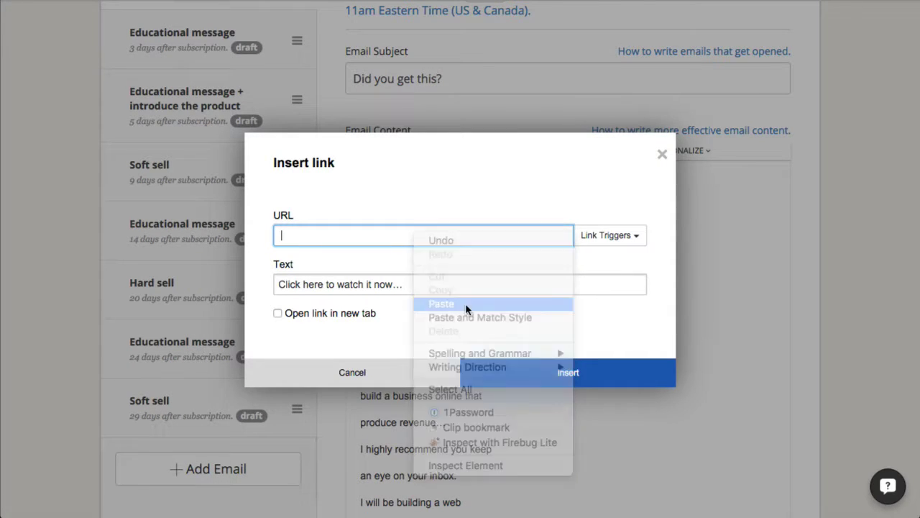
left_click(277, 314)
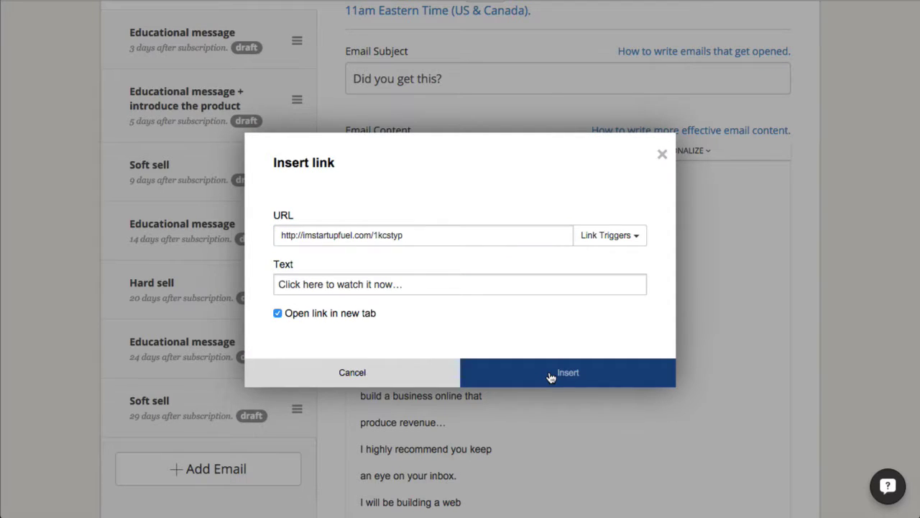
left_click(615, 236)
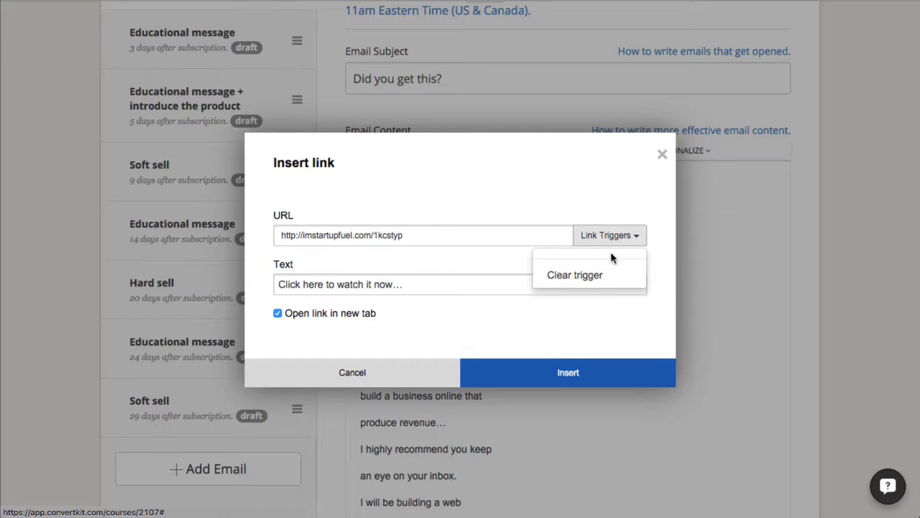
left_click(616, 243)
left_click(553, 381)
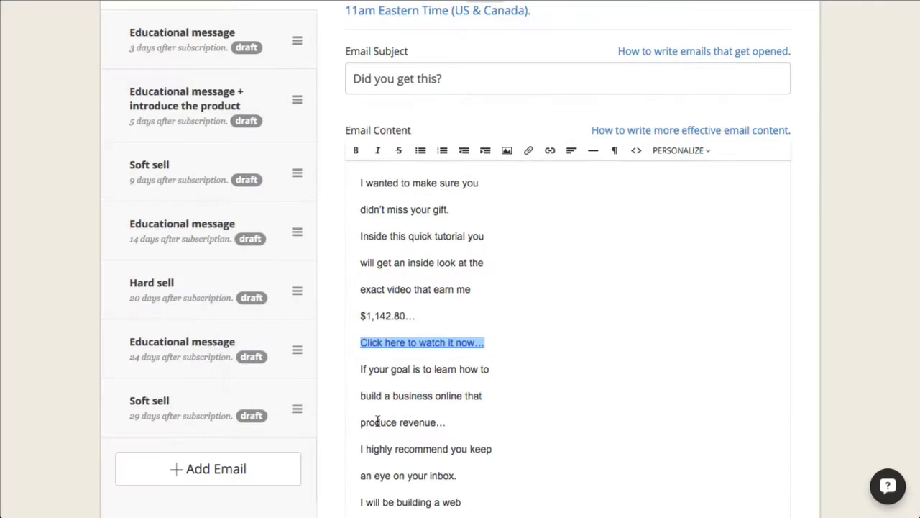
- Select the closing P.S. 'Click here to watch it now…' line
scroll(532, 328, "down", 6)
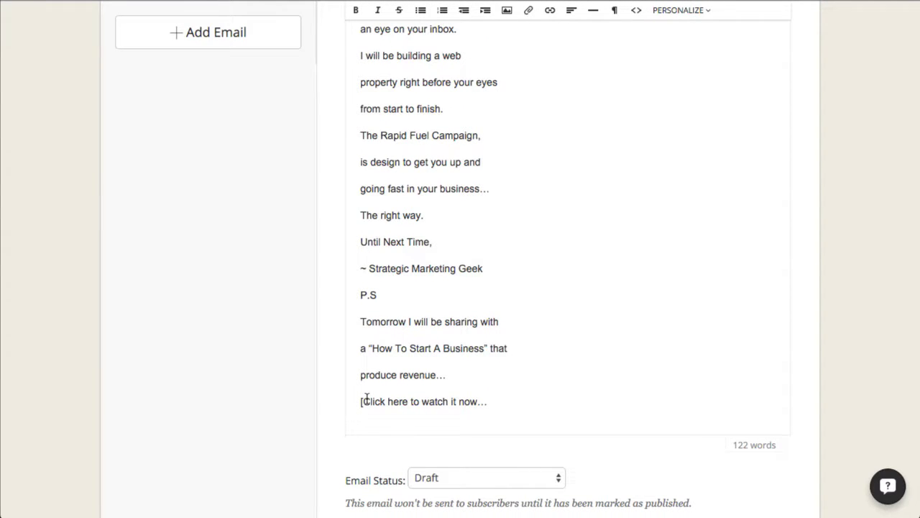
scroll(364, 392, "down", 3)
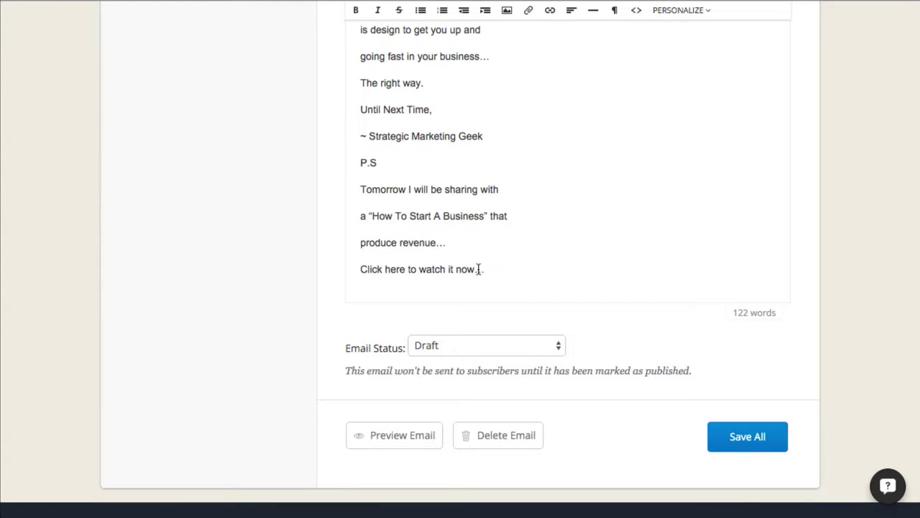
left_click_drag(483, 268, 335, 268)
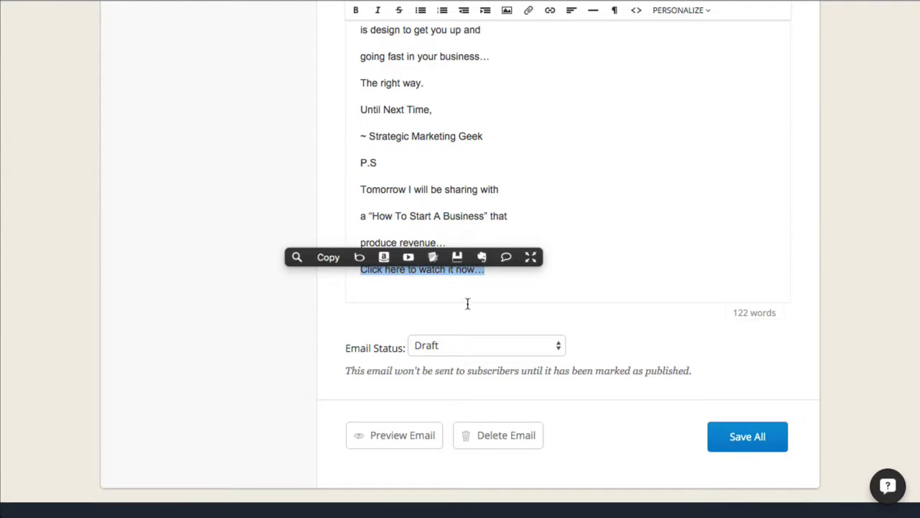
left_click(705, 238)
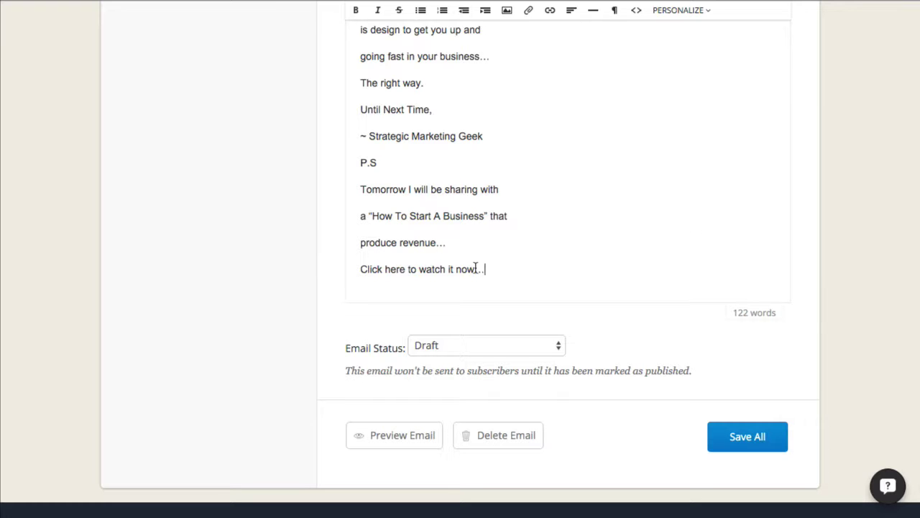
left_click_drag(487, 267, 327, 271)
scroll(663, 199, "up", 10)
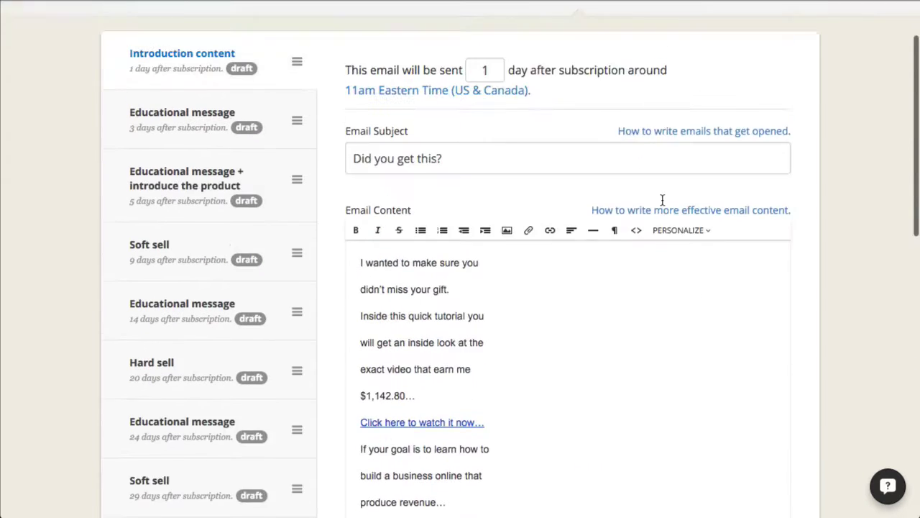
left_click(550, 275)
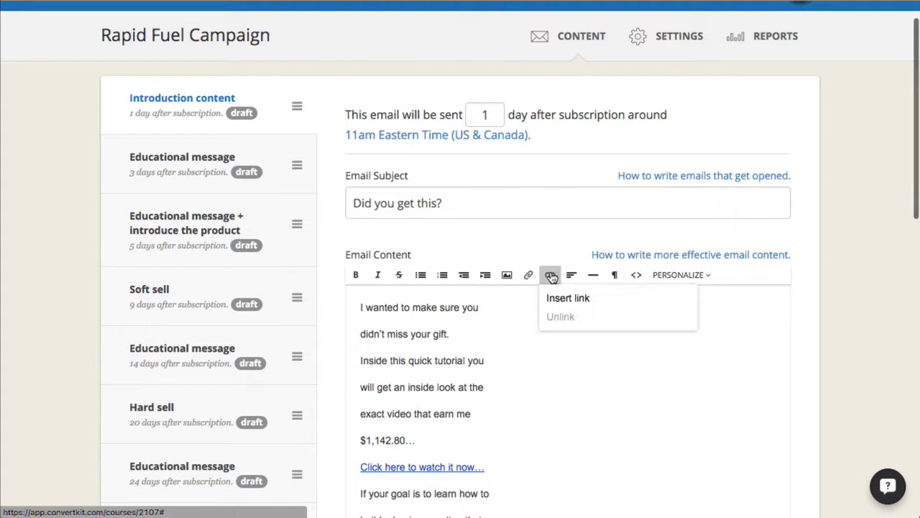
left_click(586, 301)
right_click(346, 241)
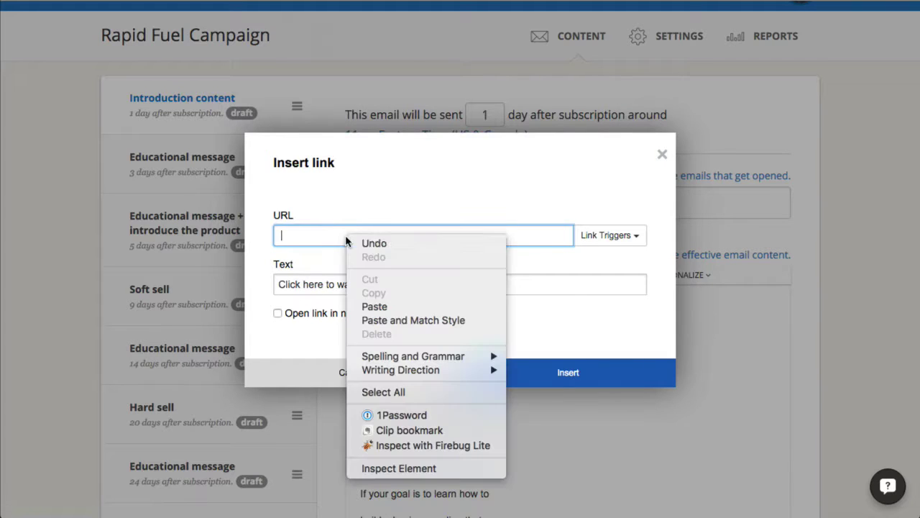
left_click(378, 306)
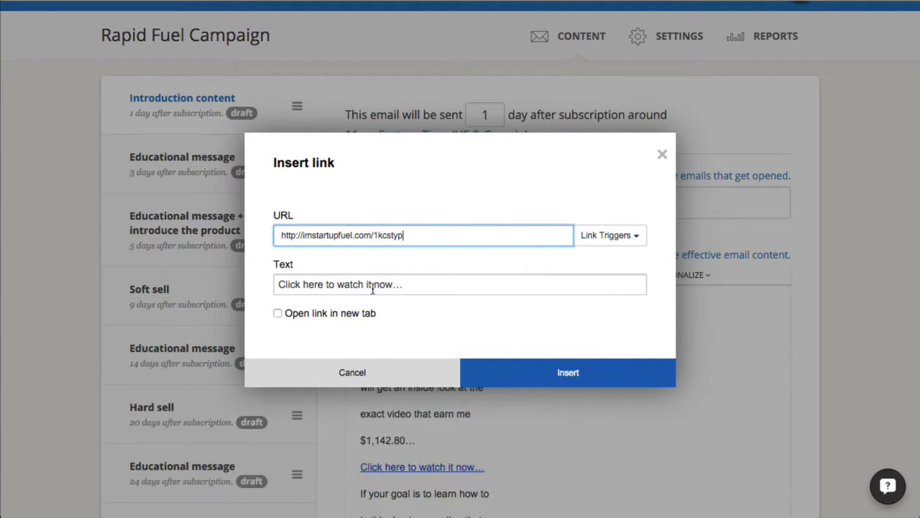
left_click(279, 314)
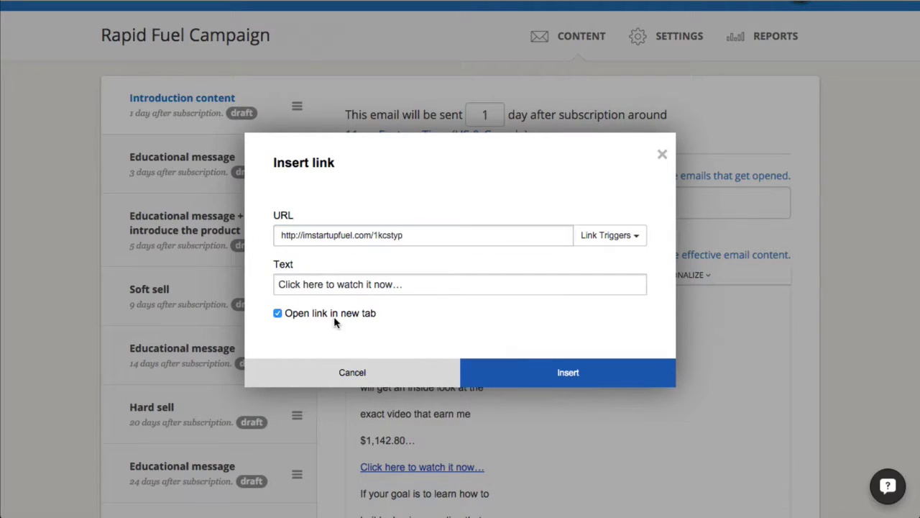
left_click(554, 375)
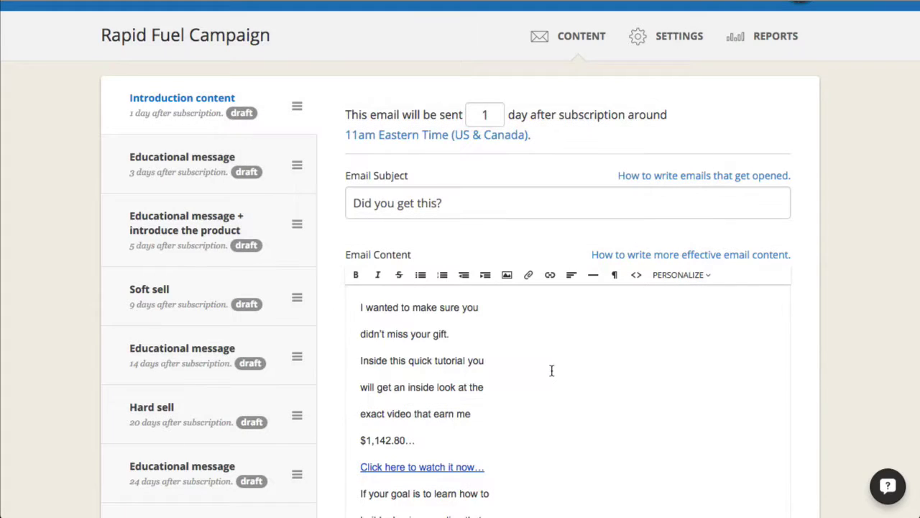
- Check that the first Click here link points to the 1kcstyp thank-you address
scroll(541, 357, "down", 5)
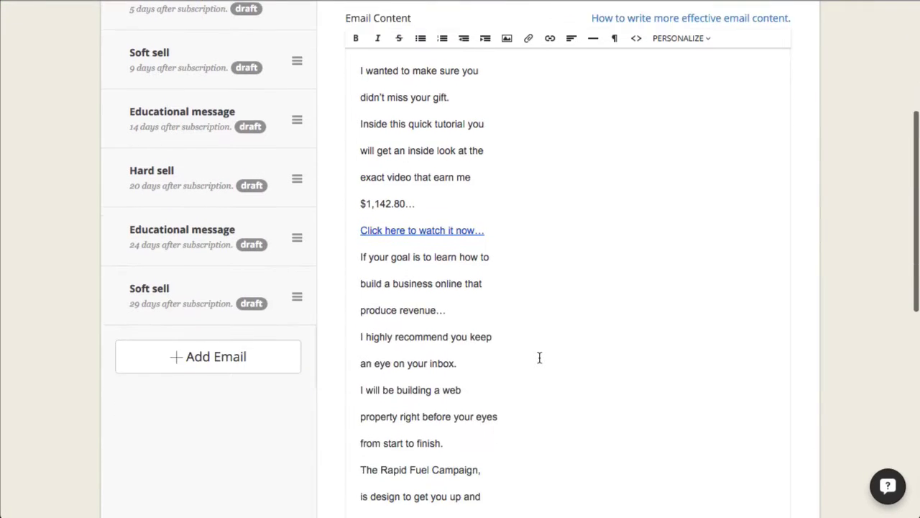
left_click_drag(486, 224, 361, 224)
left_click(551, 32)
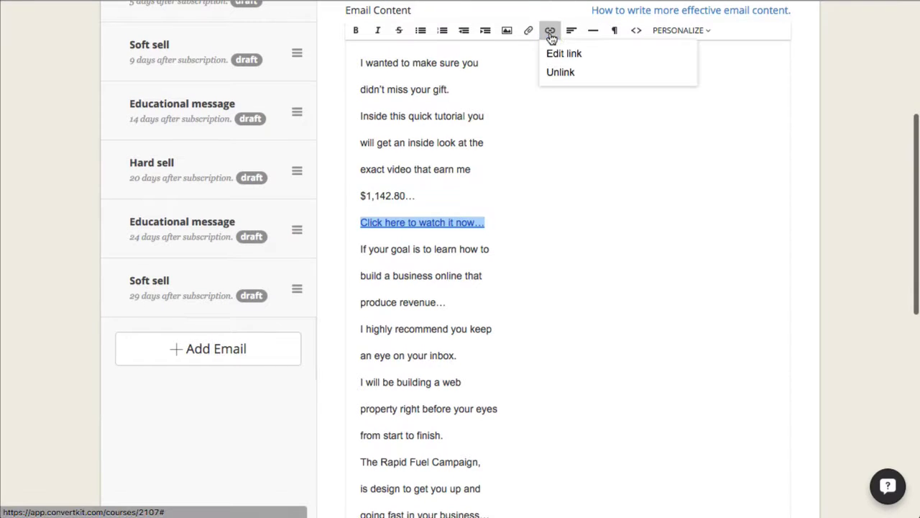
left_click(568, 55)
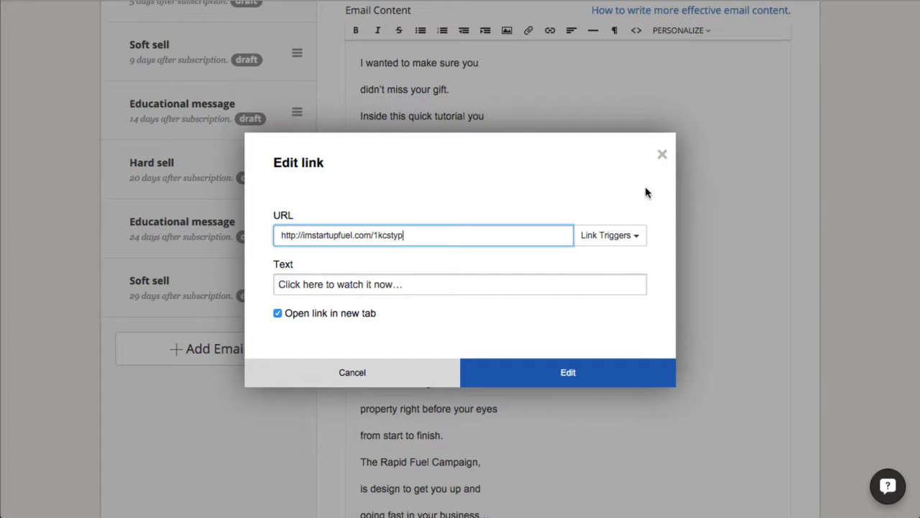
left_click(662, 156)
- Change the email's status from Draft to Published
scroll(569, 331, "down", 4)
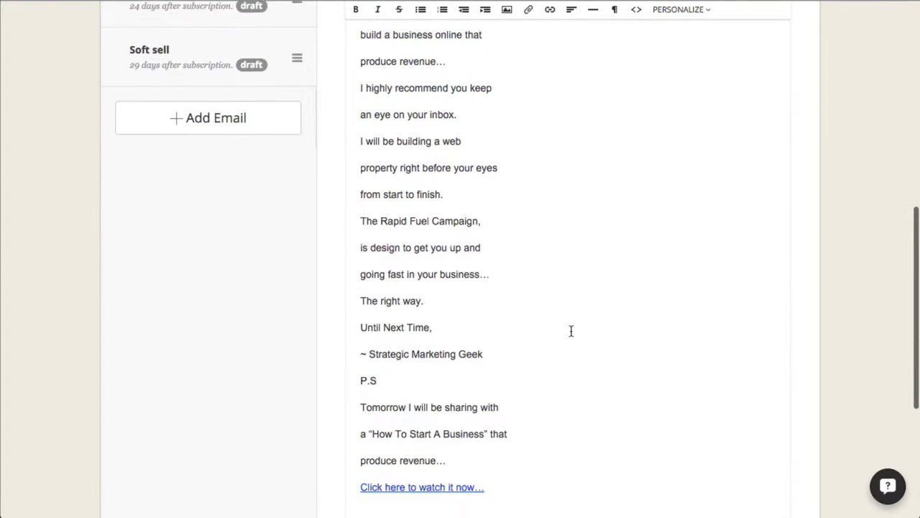
scroll(572, 330, "down", 3)
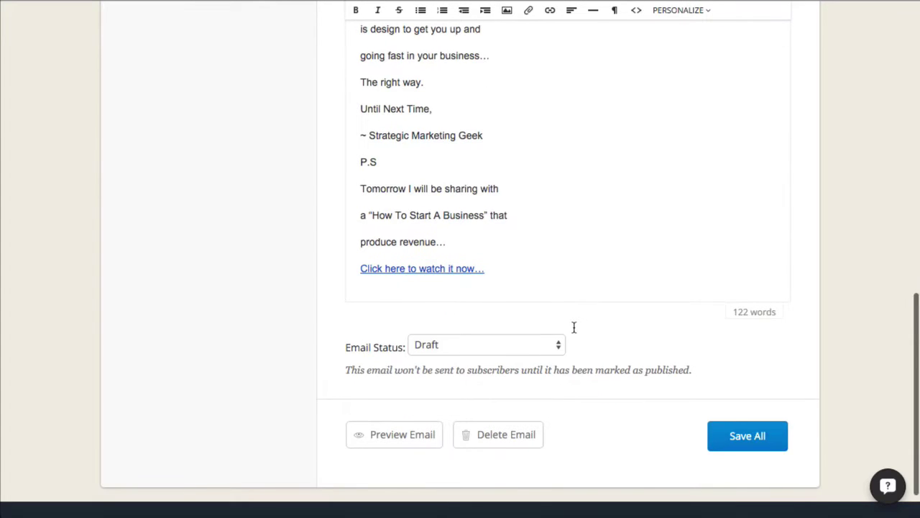
left_click(497, 348)
left_click(499, 358)
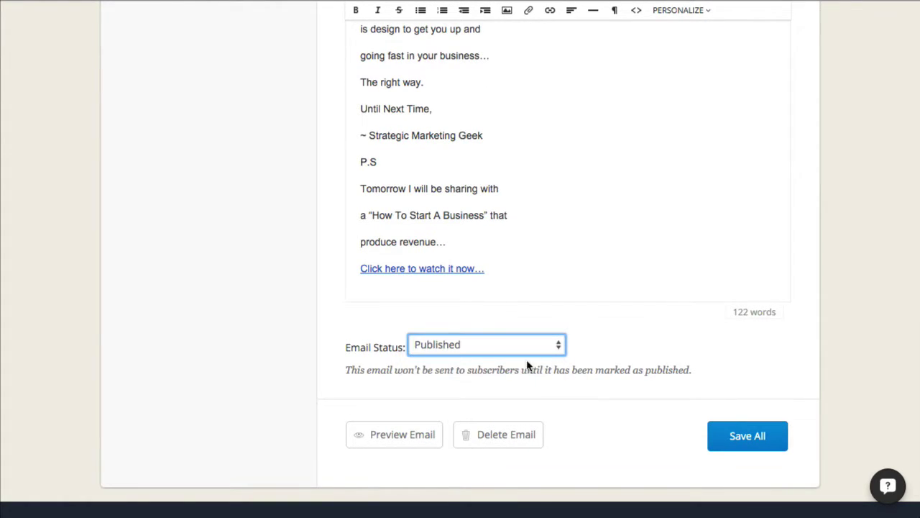
scroll(620, 314, "up", 7)
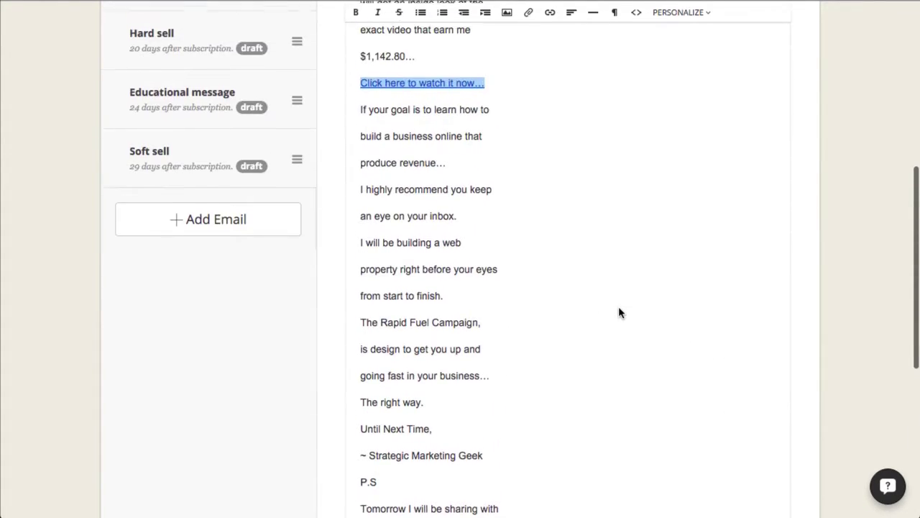
- Switch the email body to HTML source and inspect the paragraph tags after the first line
scroll(619, 309, "up", 2)
left_click(352, 203)
left_click_drag(407, 211, 471, 353)
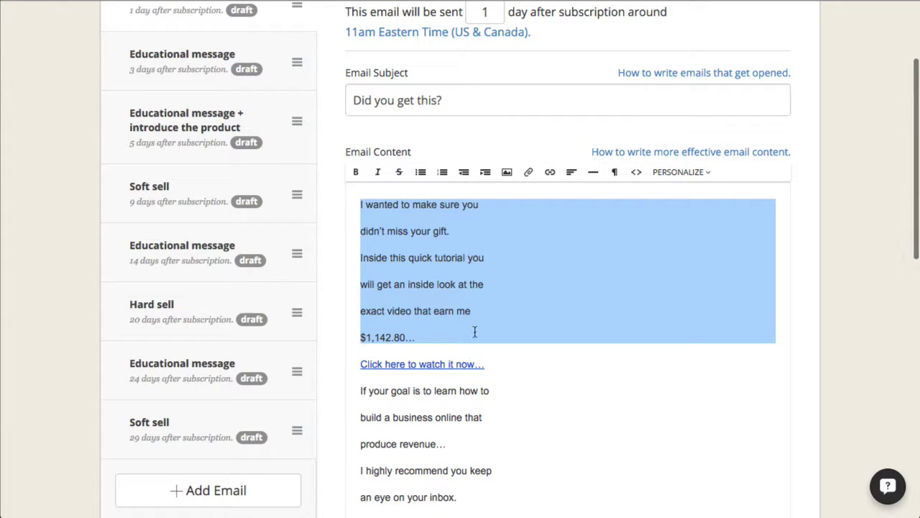
left_click(431, 206)
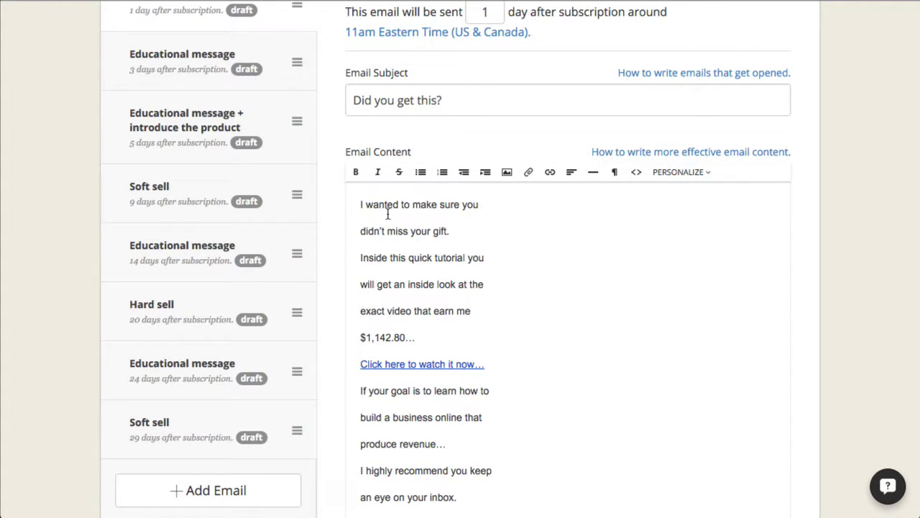
left_click_drag(365, 215, 363, 209)
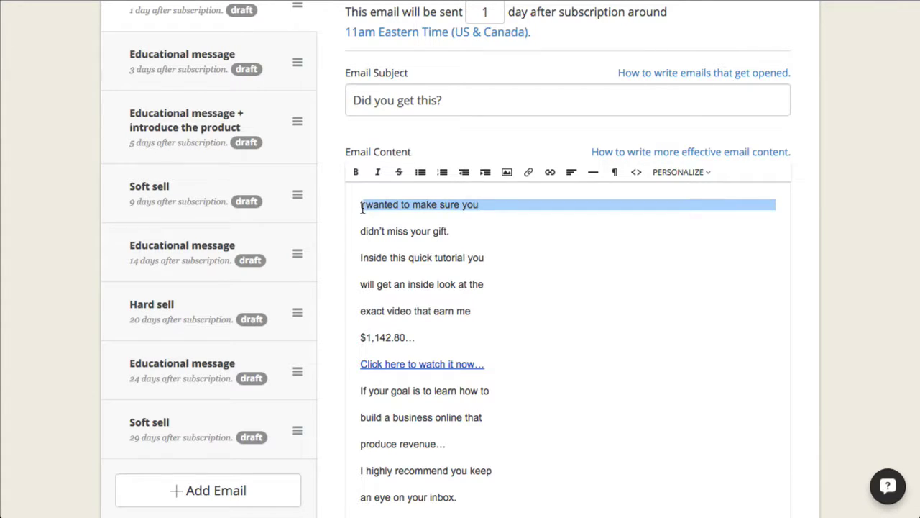
left_click(636, 172)
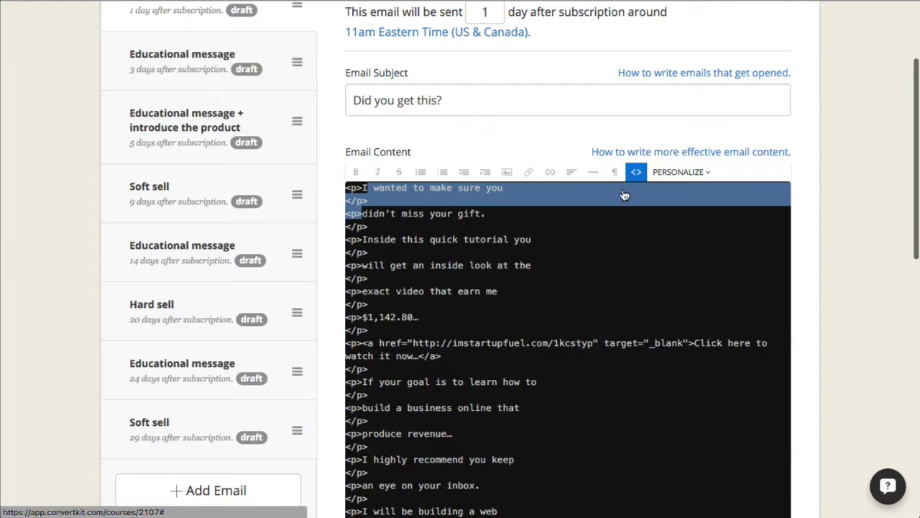
left_click(373, 202)
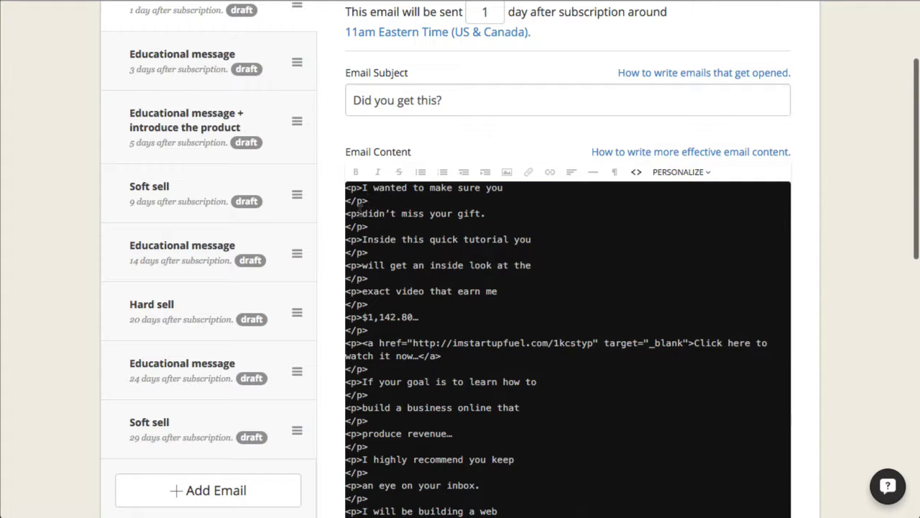
left_click_drag(358, 213, 342, 199)
left_click(368, 202)
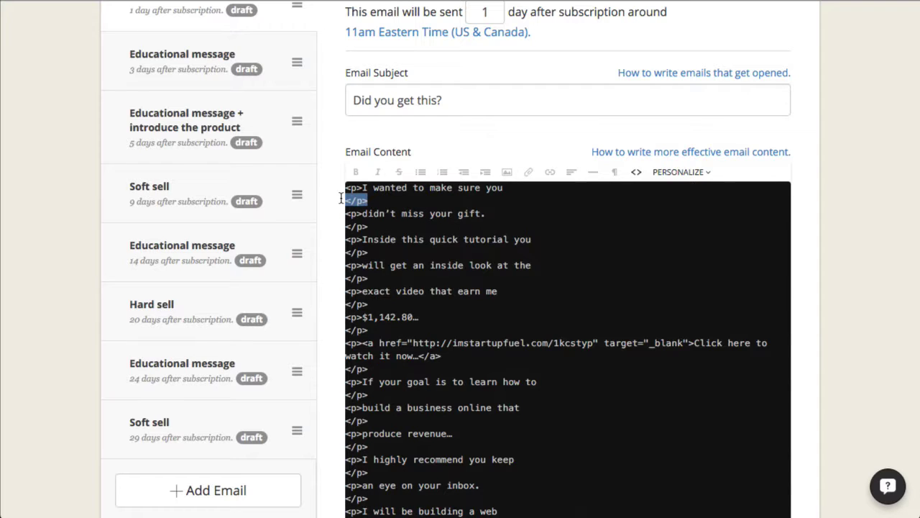
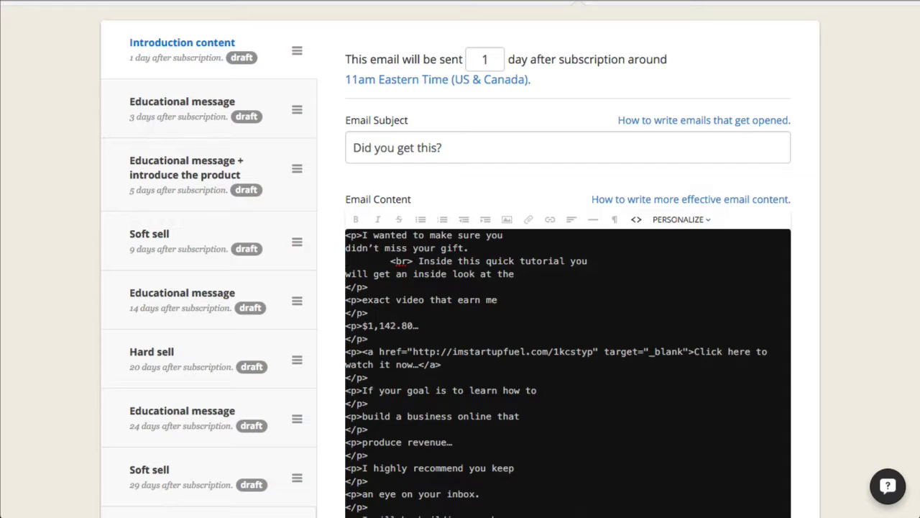
- Replace the paragraph tags before the second line and the 'exact' line with <br> tags
type("<v")
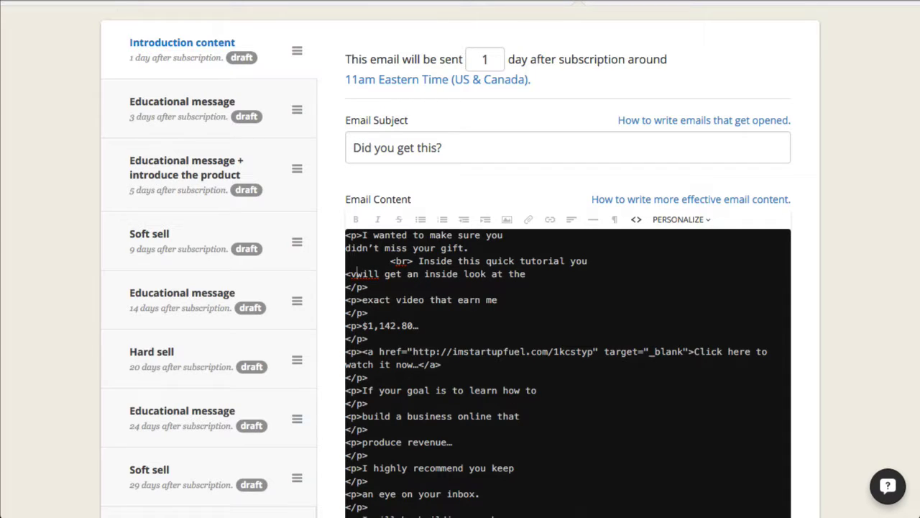
key("BackSpace")
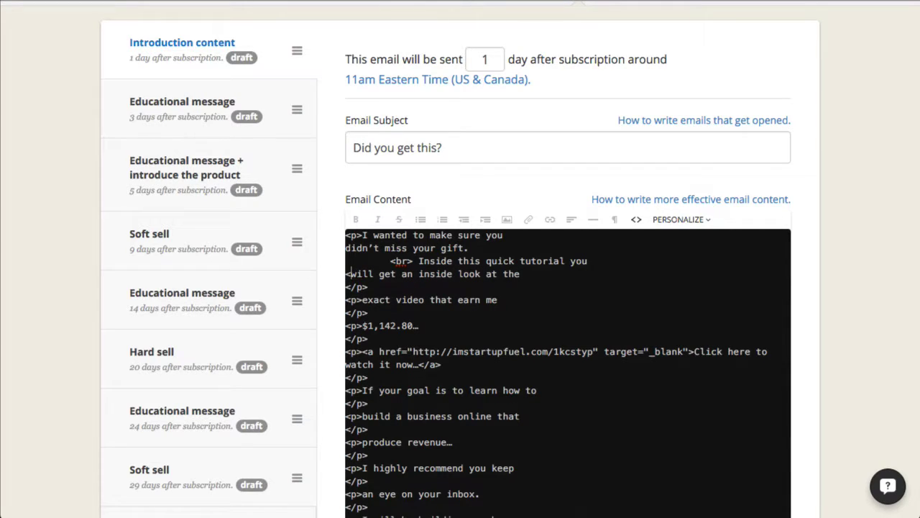
type("v")
type("r>")
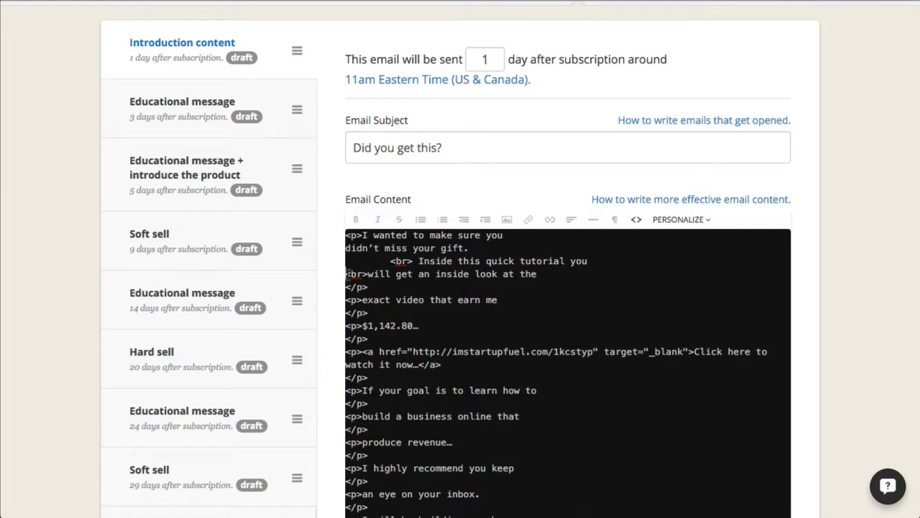
key("BackSpace")
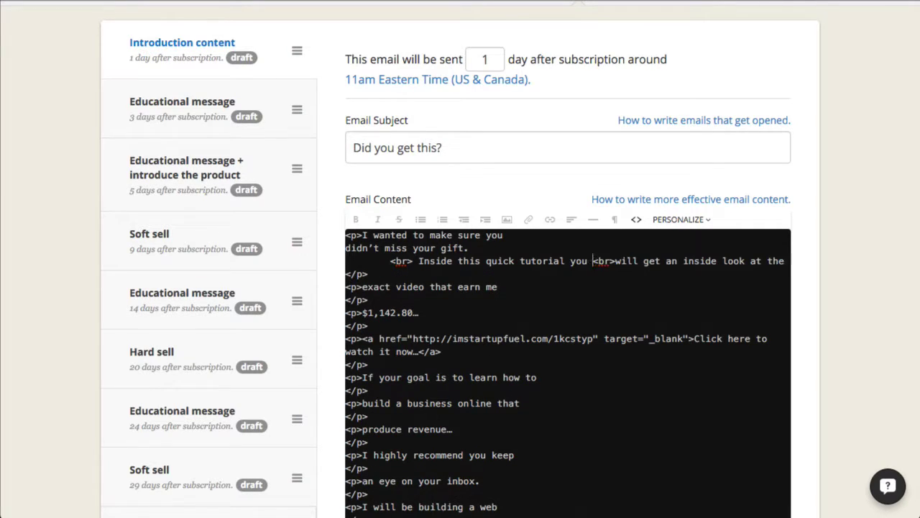
left_click_drag(365, 286, 345, 272)
left_click(364, 284)
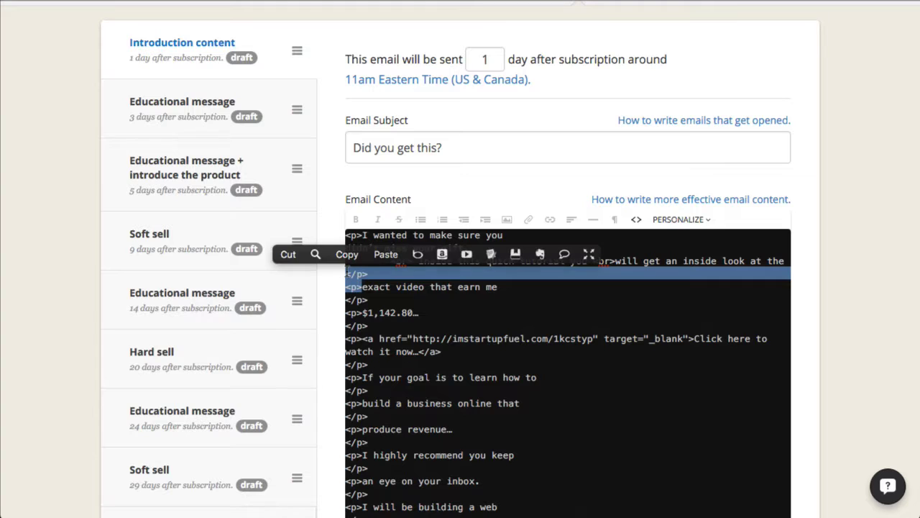
key("BackSpace")
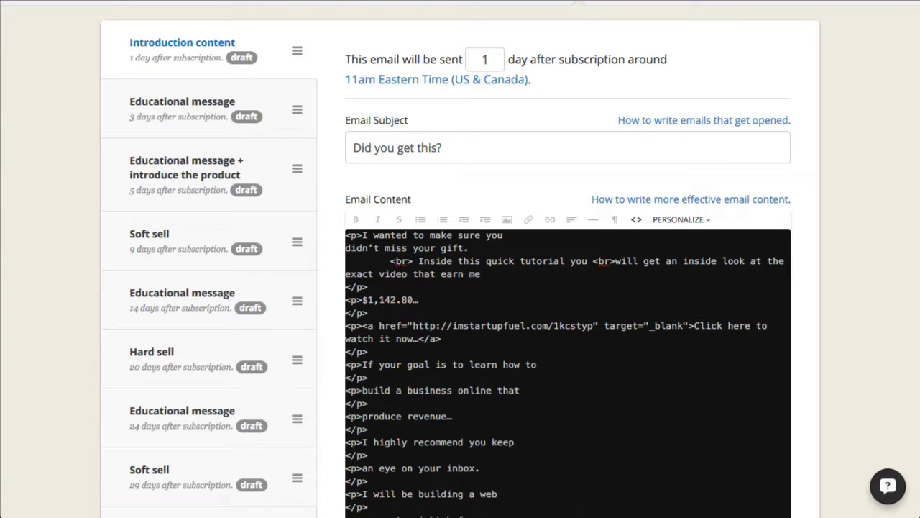
key("BackSpace")
type("<")
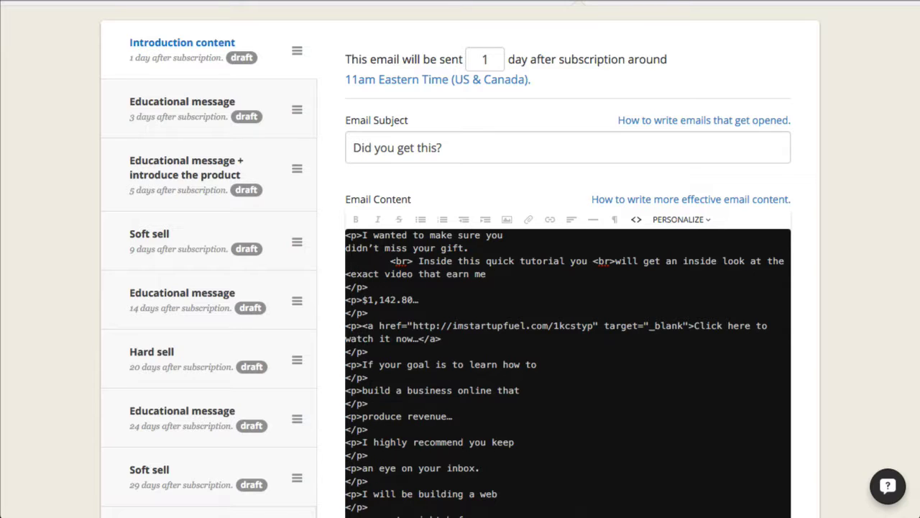
type("br>")
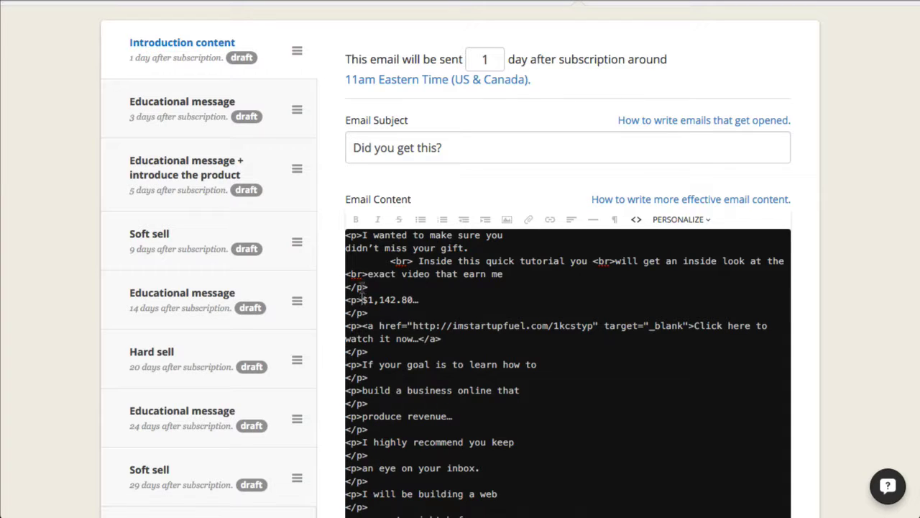
- Swap the paragraph tags before '$1,142.80…' for a <br> and return to the rich-text view
left_click_drag(362, 299, 344, 285)
right_click(344, 285)
left_click(280, 265)
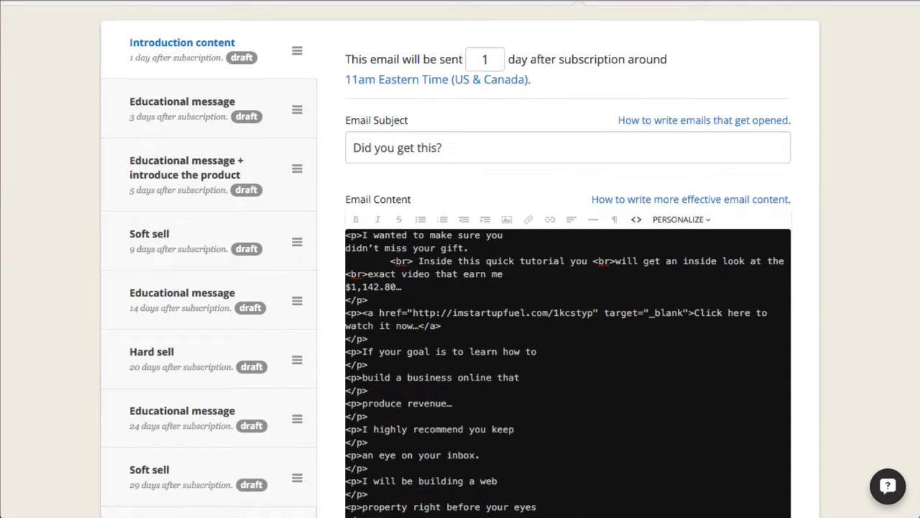
key("BackSpace")
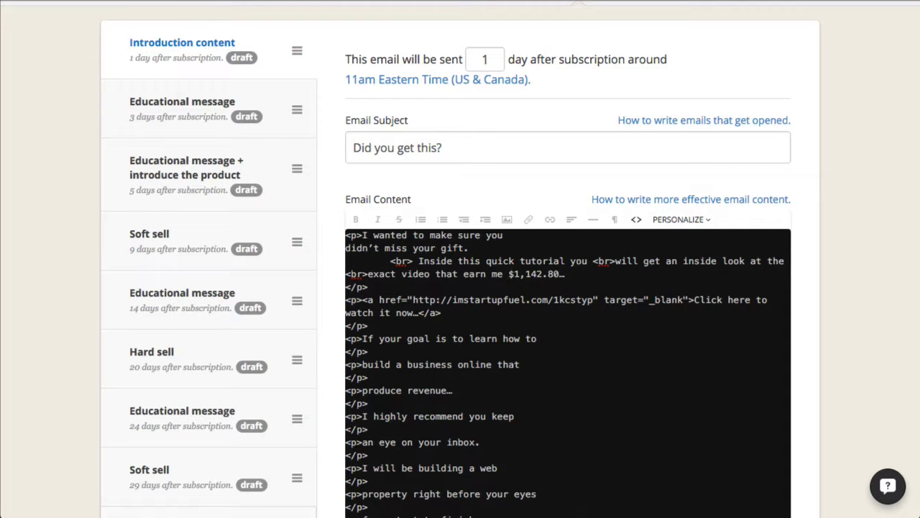
type("<br>")
left_click(636, 220)
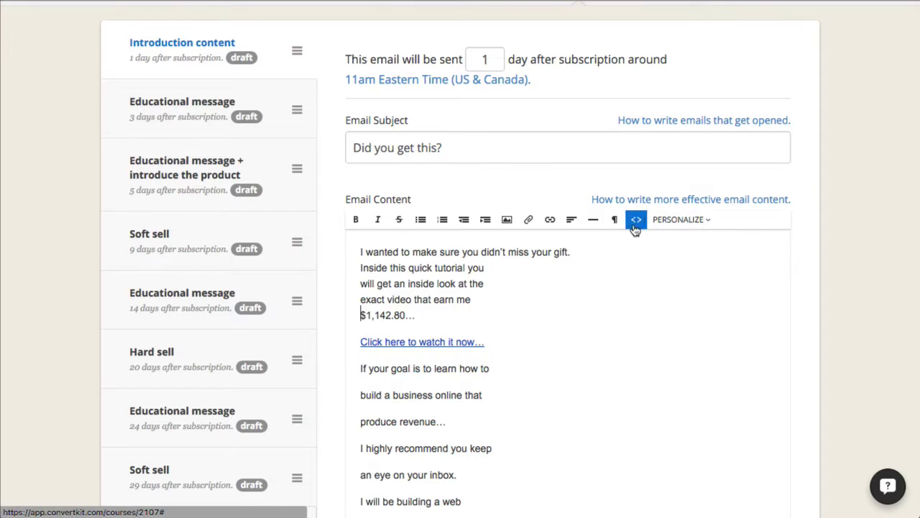
- Review the merged opening lines and the body text down to 'Until Next Time,'
left_click_drag(424, 318, 340, 233)
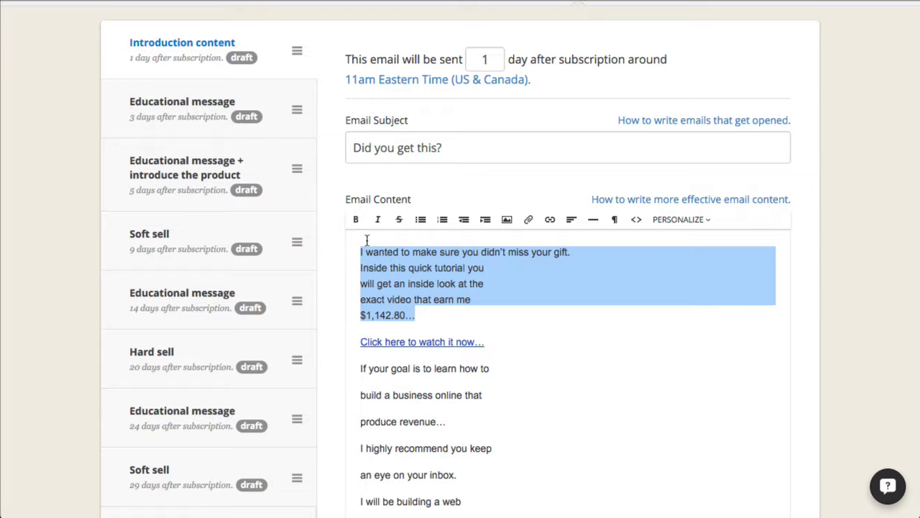
left_click(466, 300)
scroll(413, 326, "down", 6)
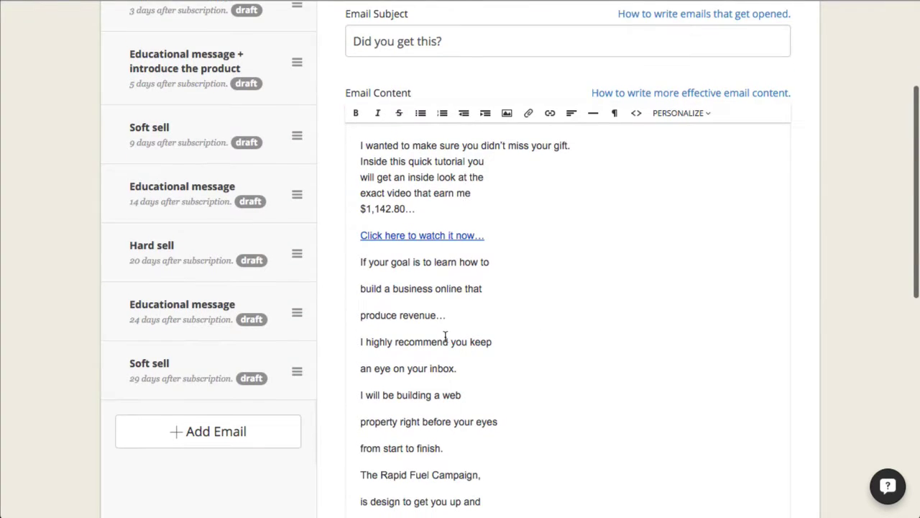
scroll(410, 201, "up", 3)
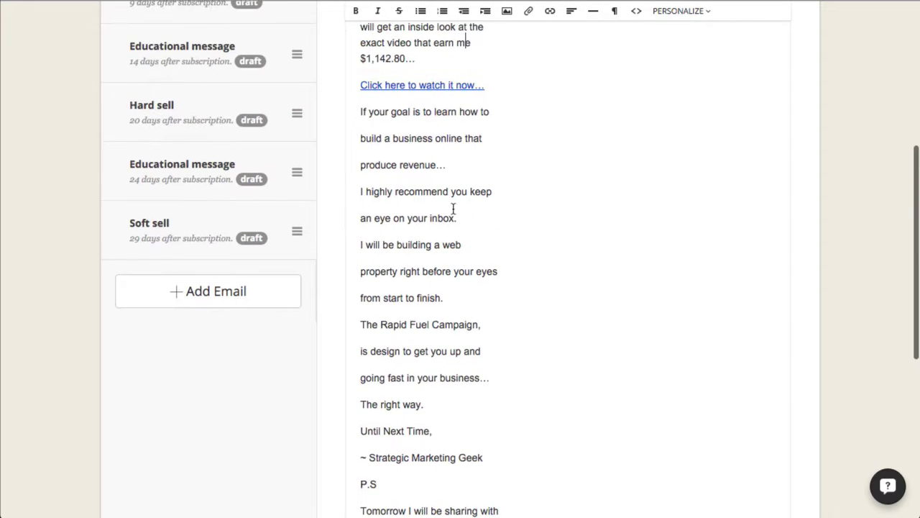
left_click_drag(366, 113, 494, 355)
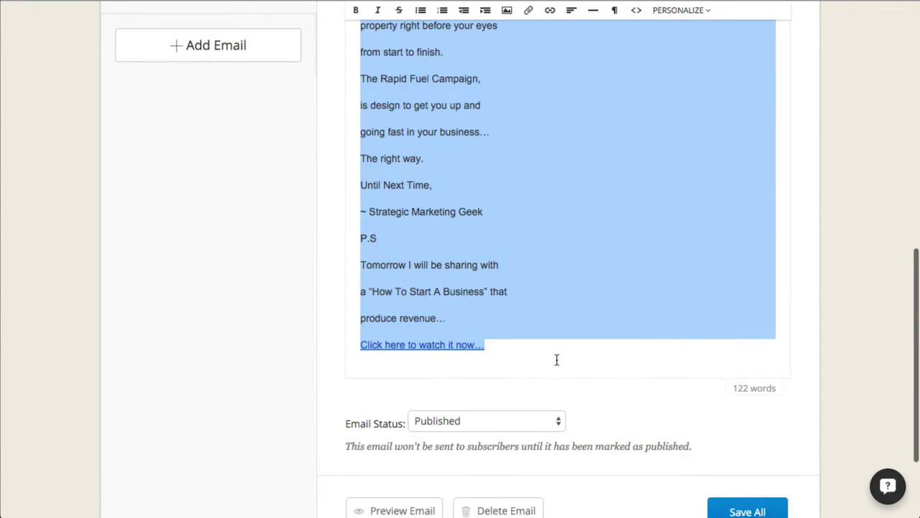
left_click(551, 360)
left_click(511, 186)
- Change the Introduction content email's status from Published to Draft
scroll(512, 187, "up", 5)
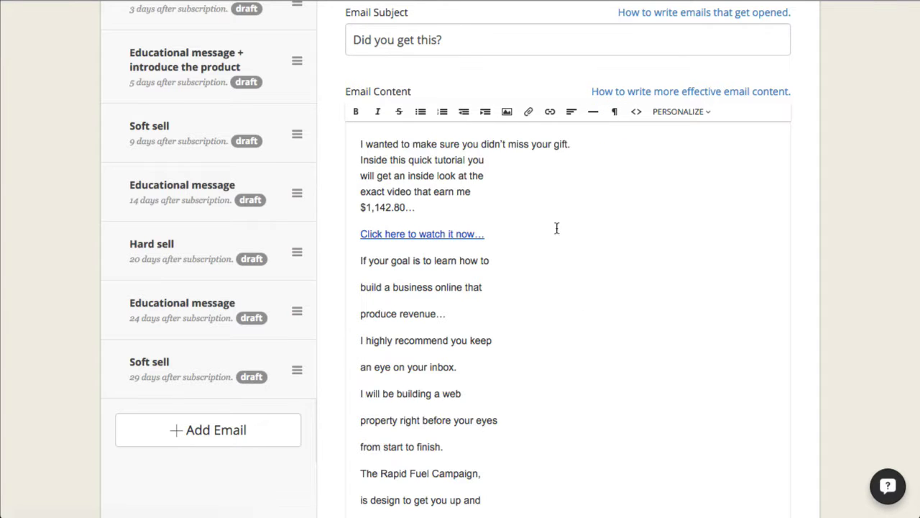
scroll(546, 263, "down", 5)
scroll(526, 264, "down", 1)
left_click(467, 421)
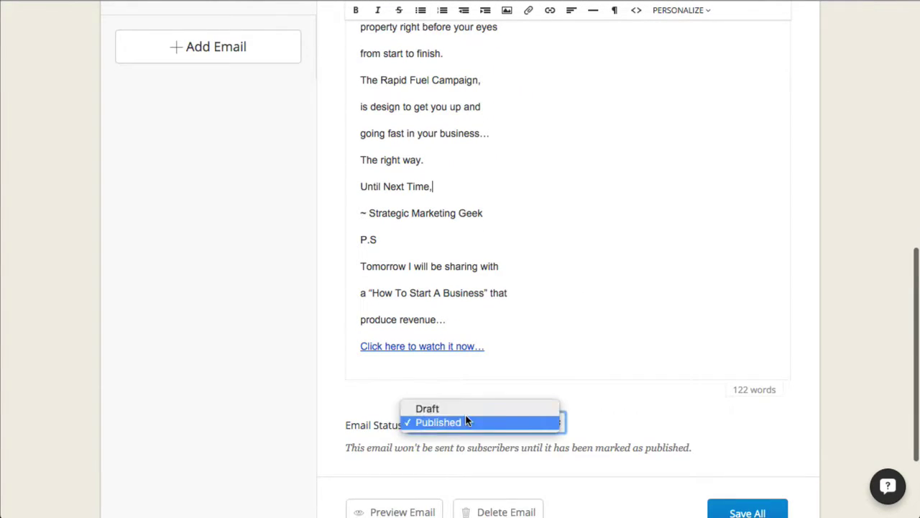
left_click(464, 408)
scroll(568, 400, "down", 3)
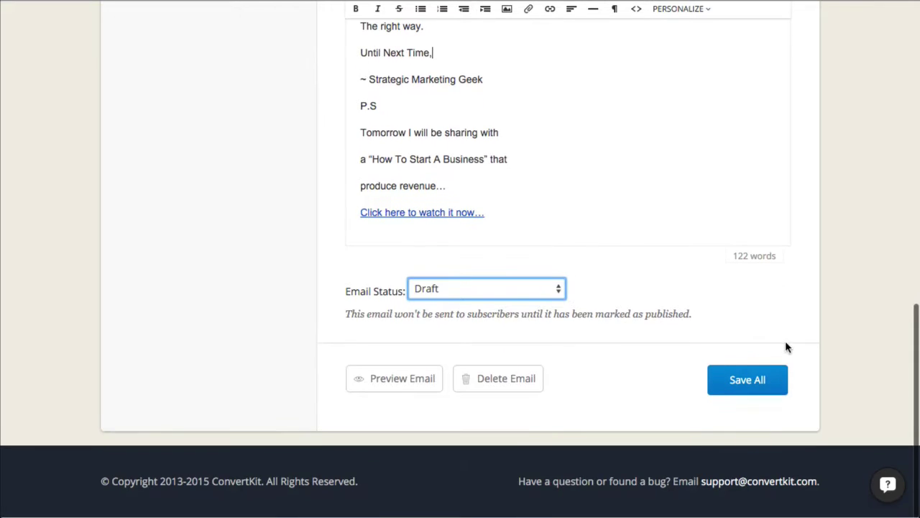
left_click(407, 386)
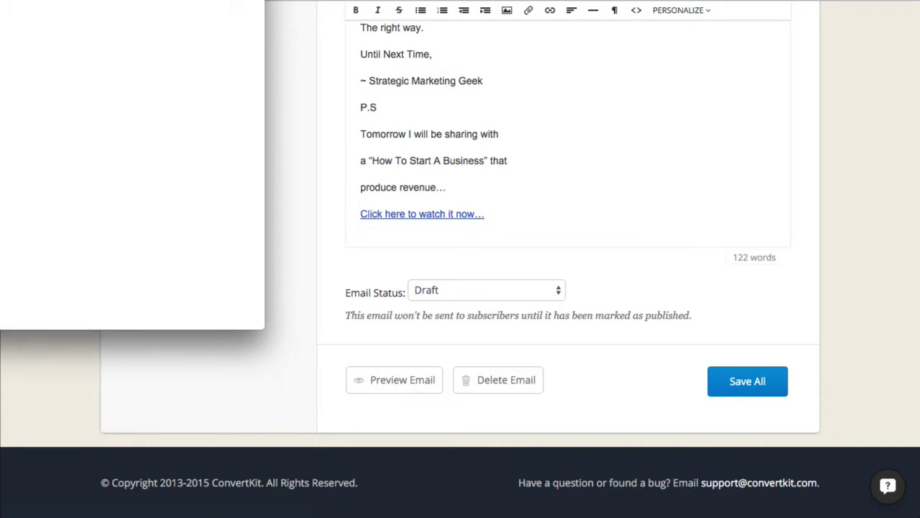
left_click_drag(0, 0, 402, 12)
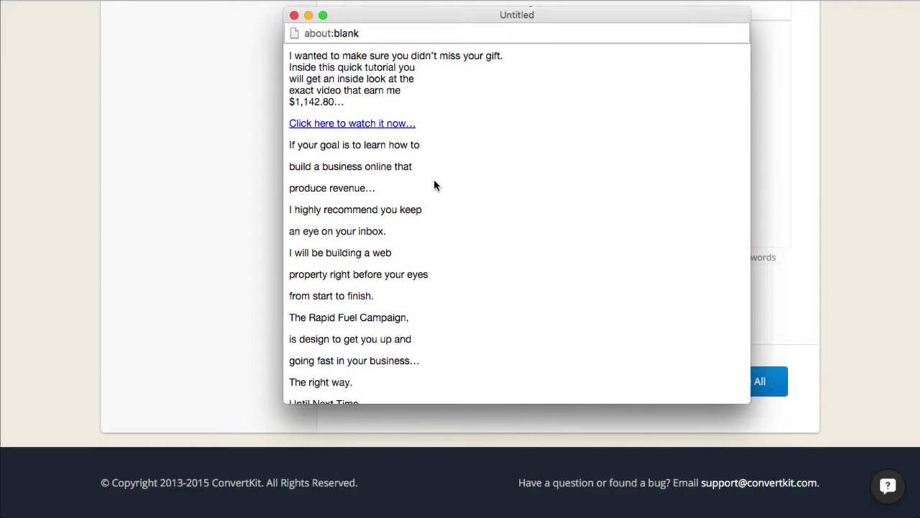
scroll(434, 182, "down", 5)
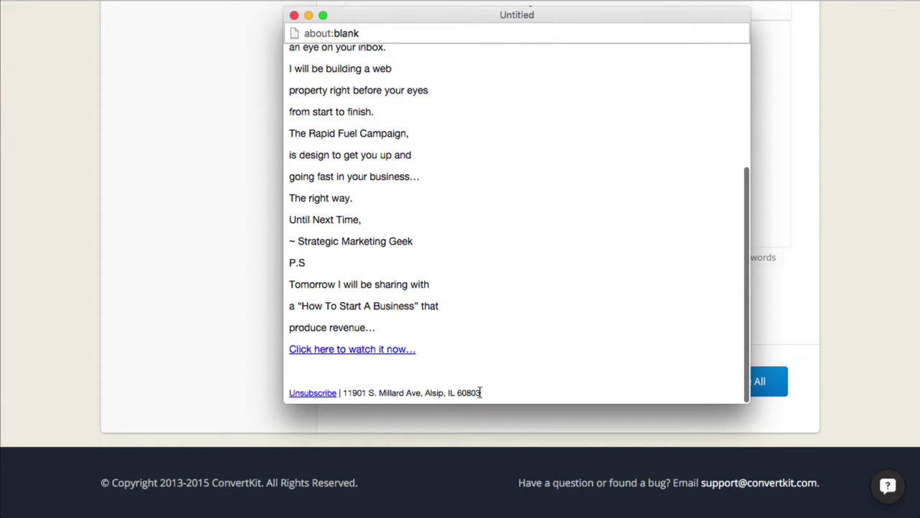
left_click_drag(481, 392, 279, 400)
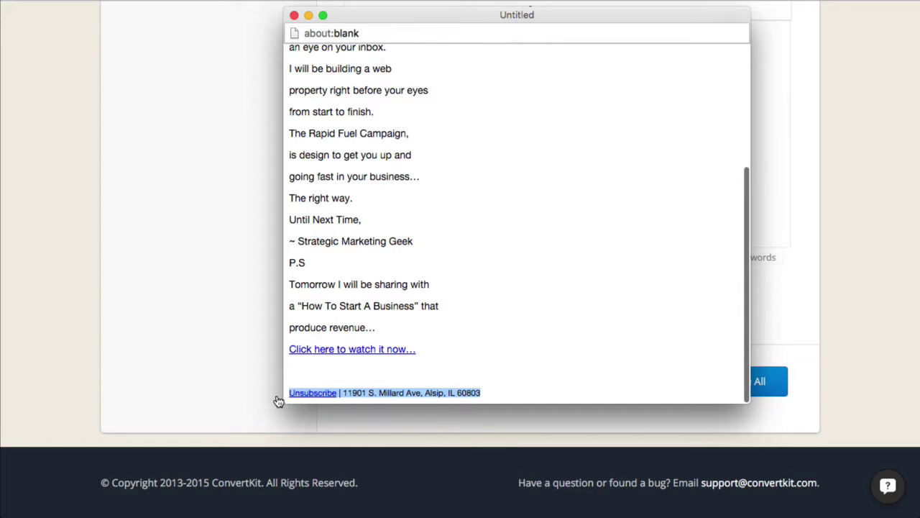
left_click_drag(426, 346, 288, 347)
left_click(610, 230)
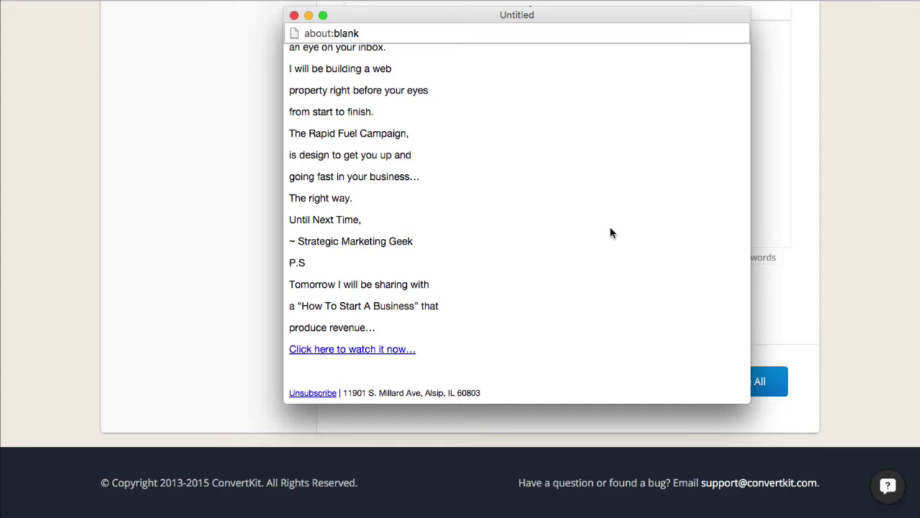
left_click(340, 351)
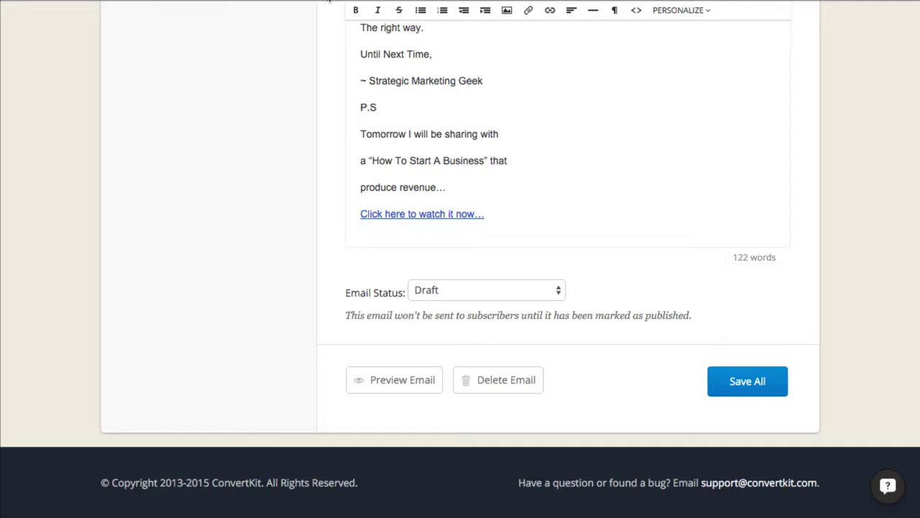
- Save all the course emails and set the first email's send delay to 0 days
scroll(579, 255, "up", 7)
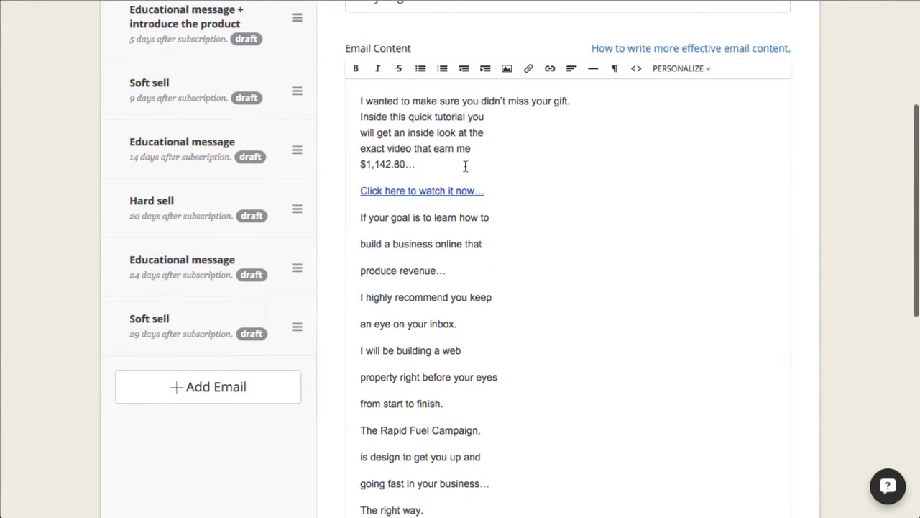
scroll(548, 245, "down", 7)
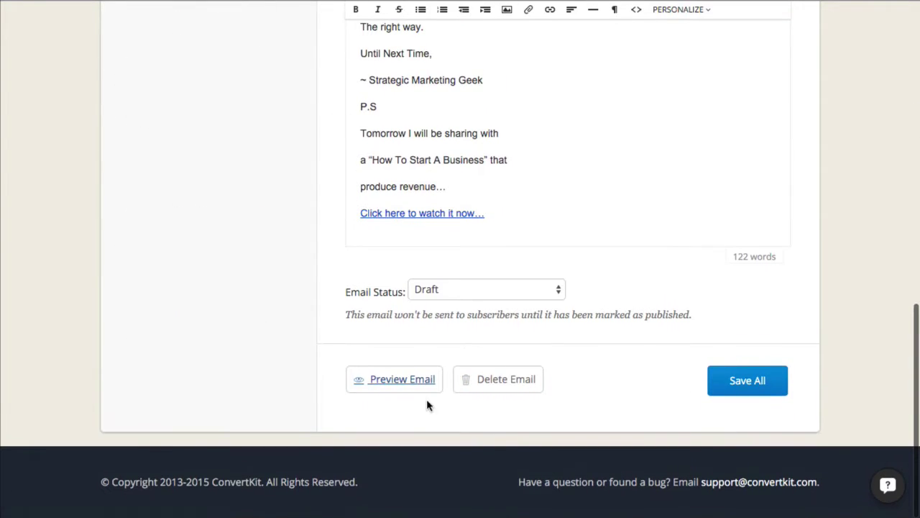
left_click(751, 385)
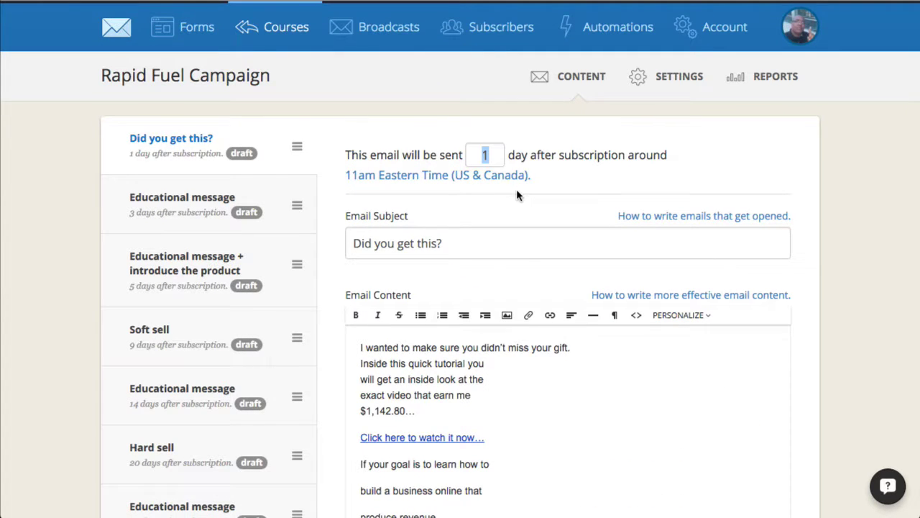
type("0")
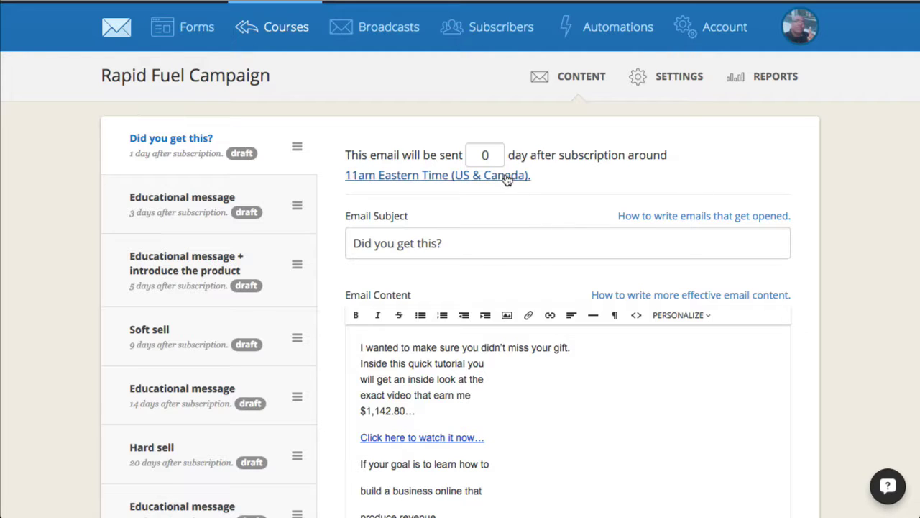
left_click(423, 181)
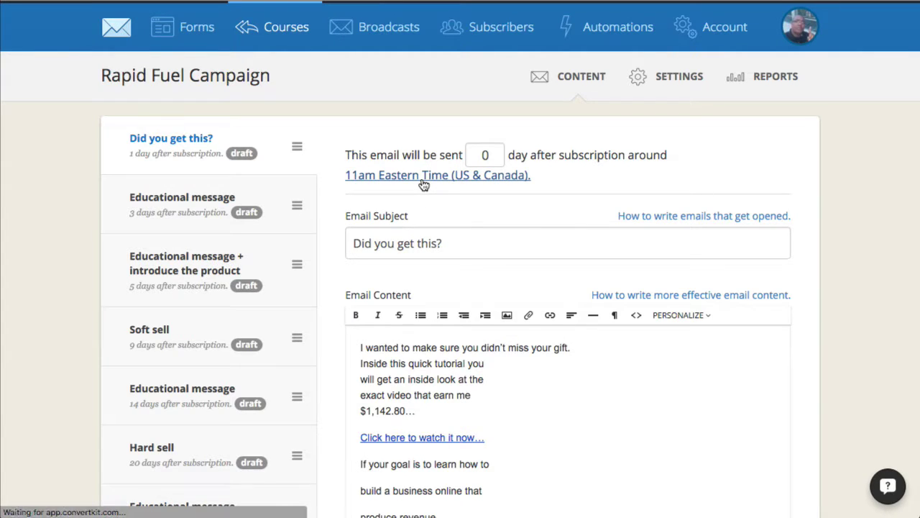
- Set the course timezone to Central Time (US & Canada), keeping the 11am send time
scroll(538, 284, "down", 3)
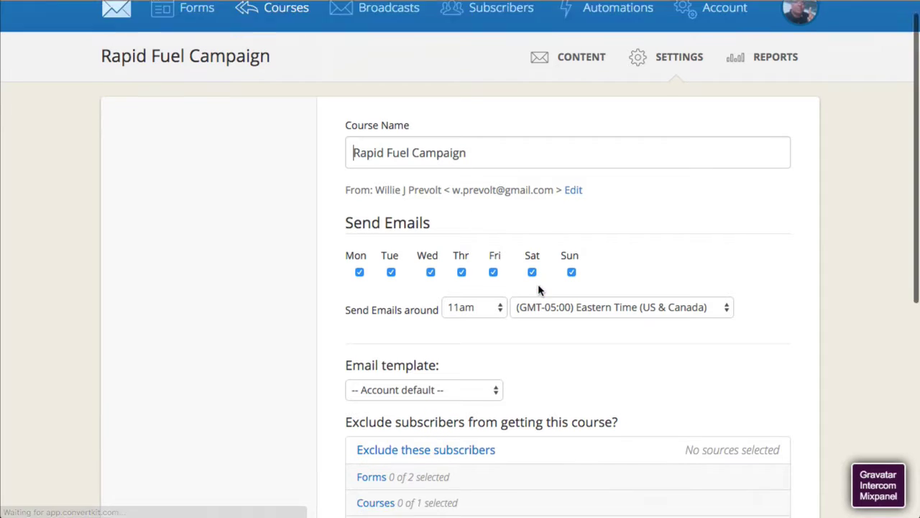
left_click(549, 227)
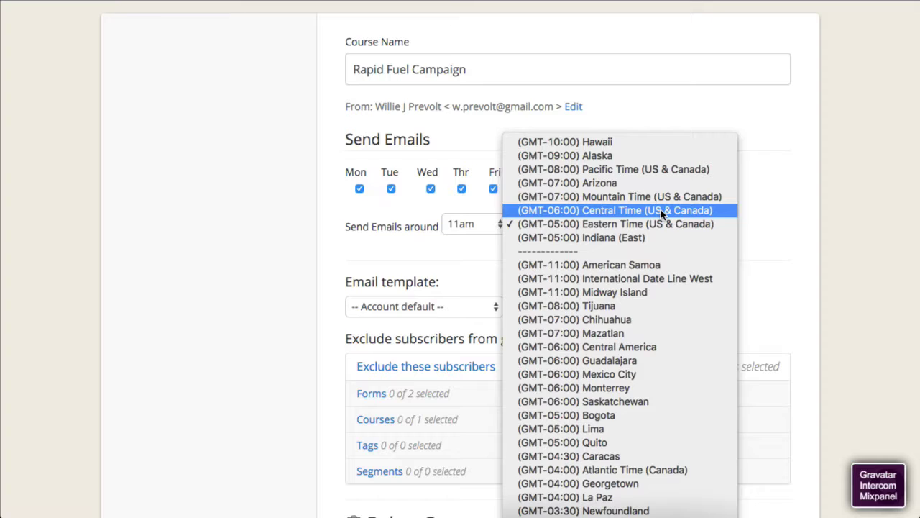
left_click(563, 214)
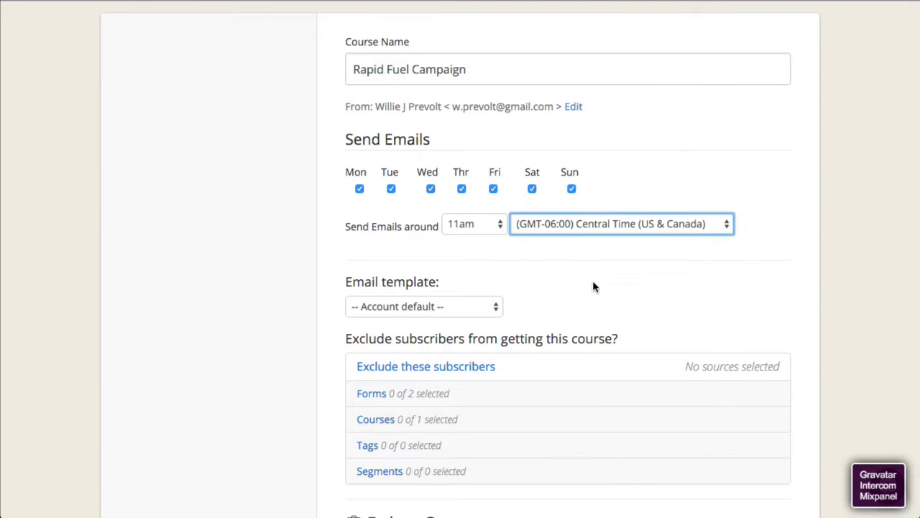
scroll(547, 262, "down", 1)
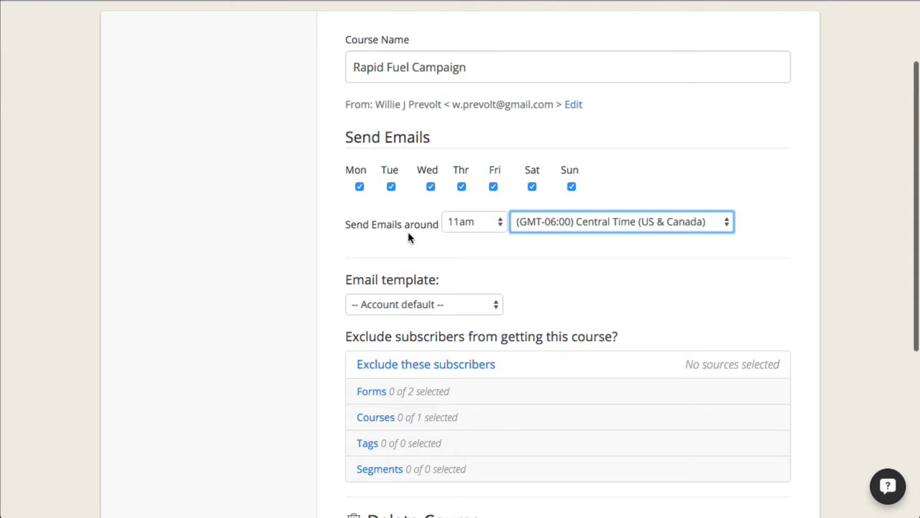
left_click(467, 225)
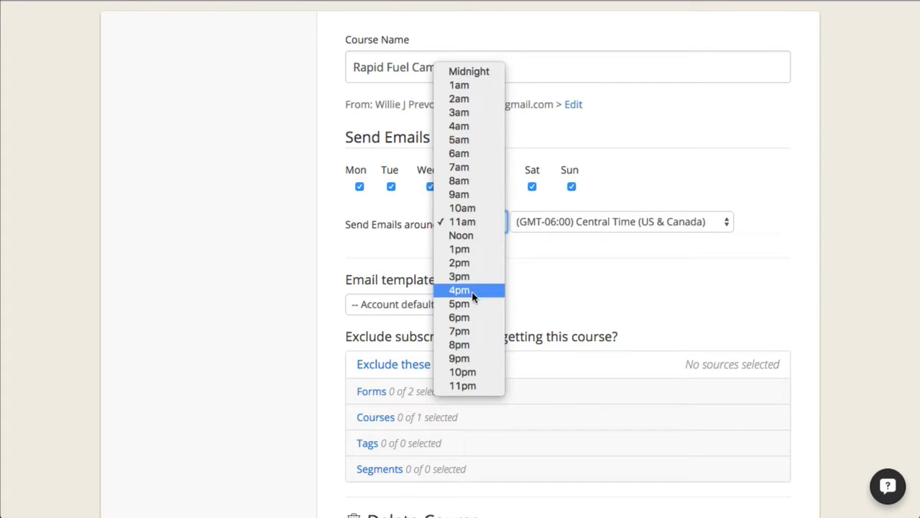
left_click(474, 222)
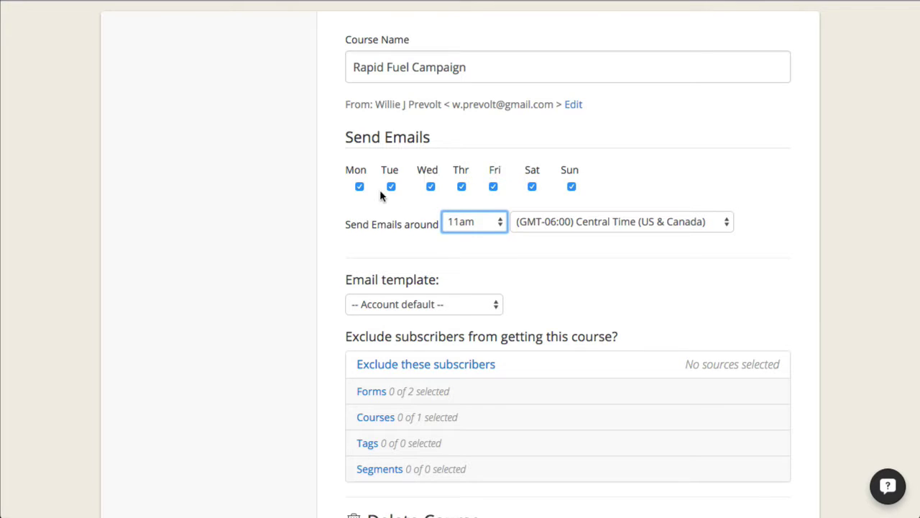
left_click_drag(338, 157, 546, 170)
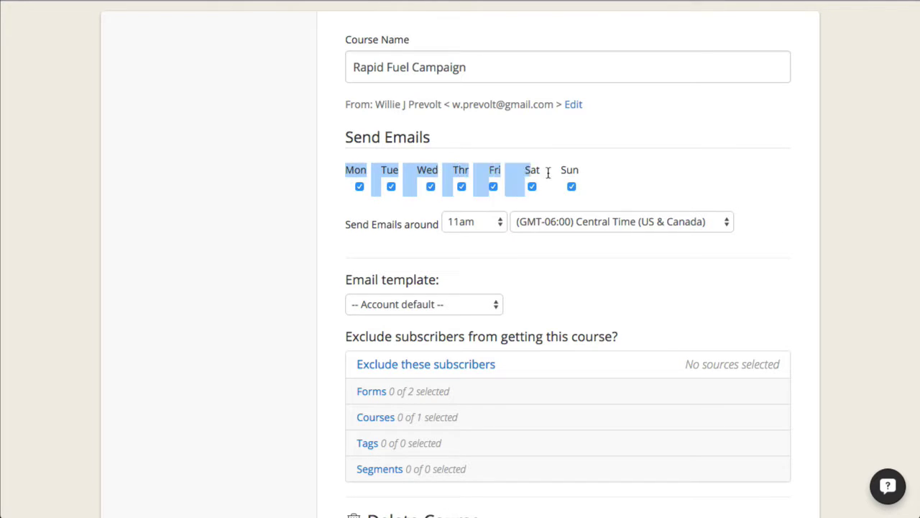
left_click(601, 179)
- Leave the email template at Account default and return to the course's email content
scroll(548, 265, "down", 3)
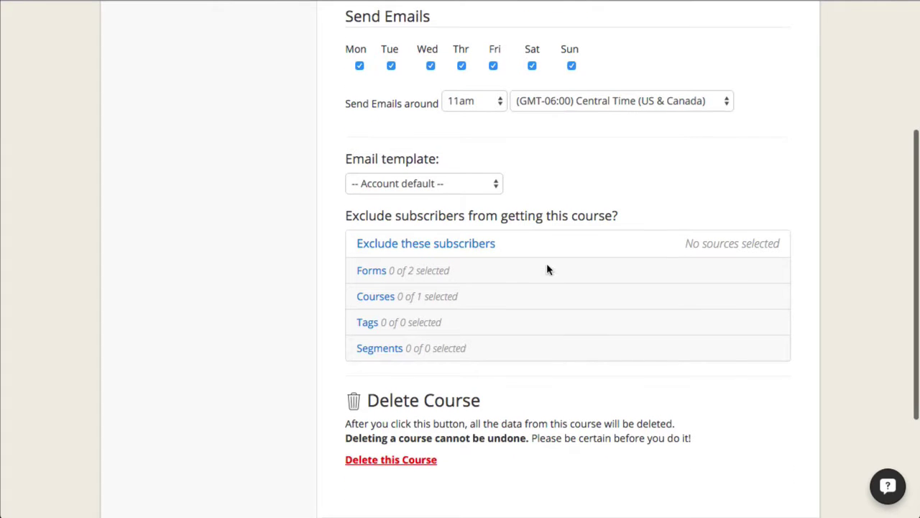
left_click(453, 183)
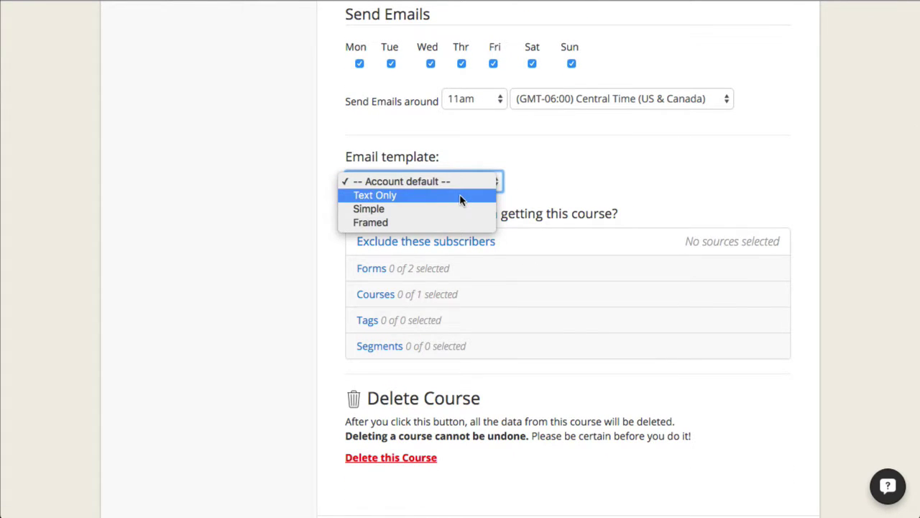
left_click(724, 151)
left_click(441, 184)
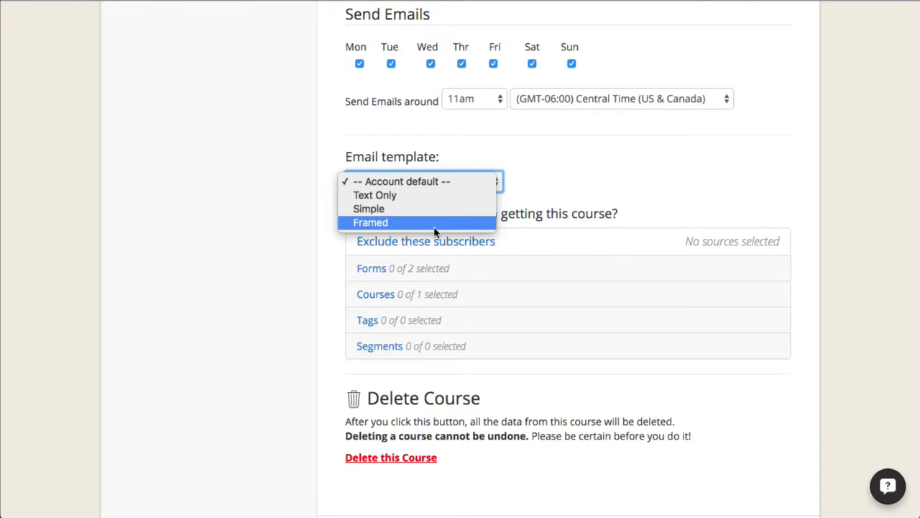
left_click(807, 170)
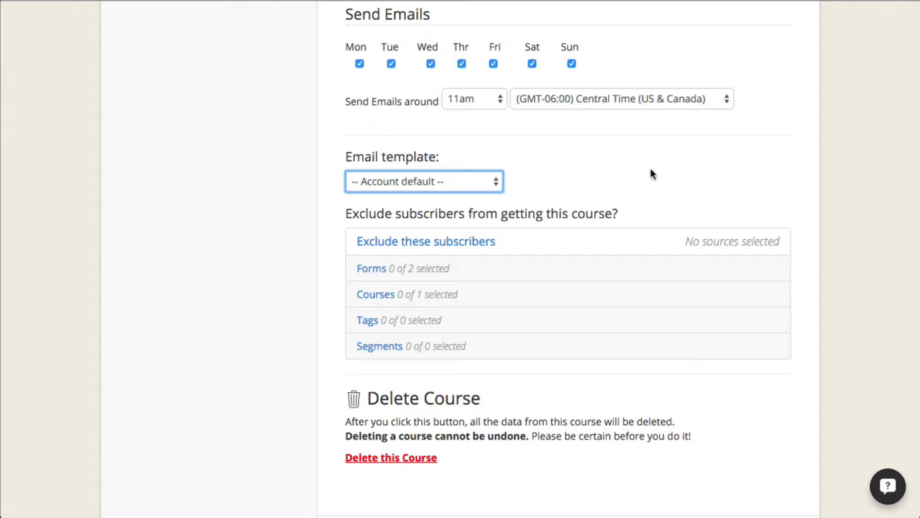
scroll(652, 169, "down", 5)
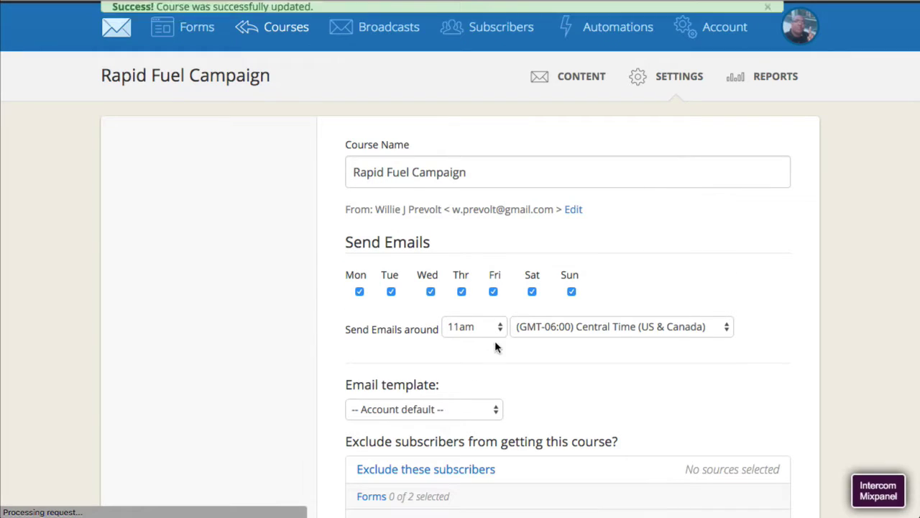
scroll(546, 367, "down", 6)
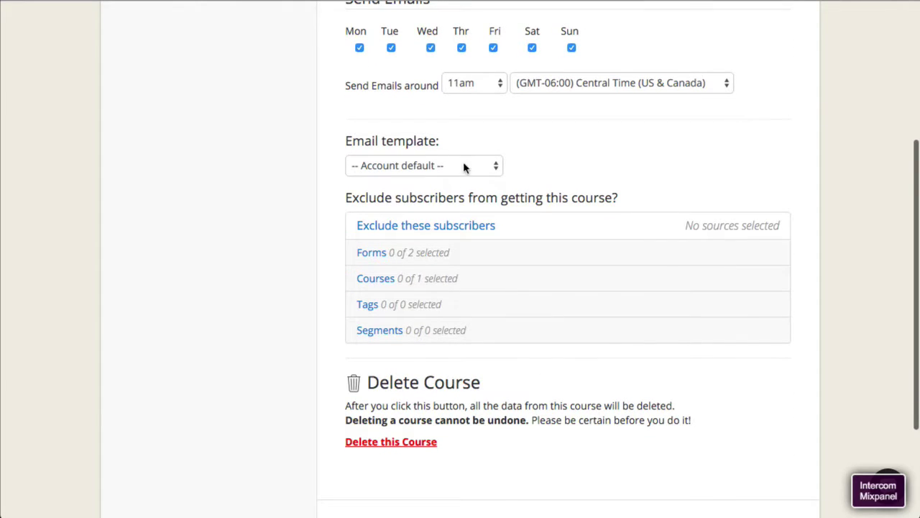
left_click(466, 167)
left_click(682, 149)
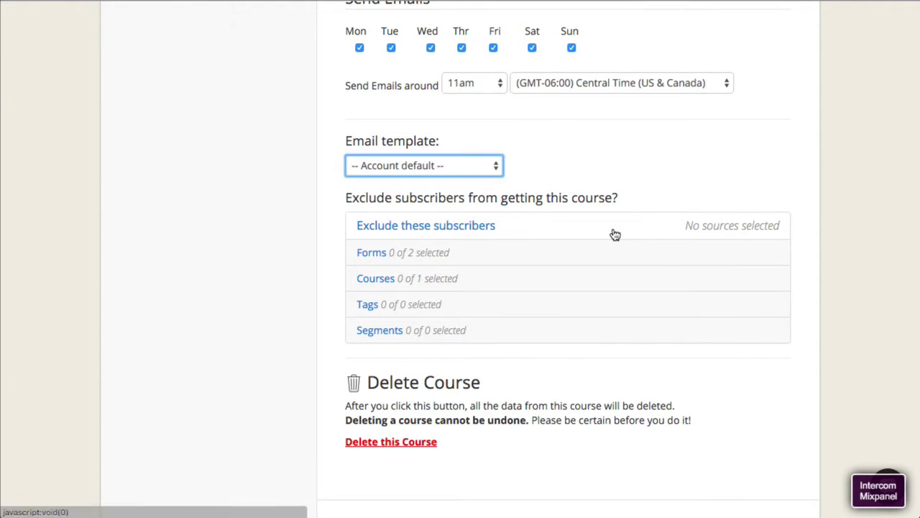
scroll(617, 232, "down", 4)
scroll(468, 325, "up", 7)
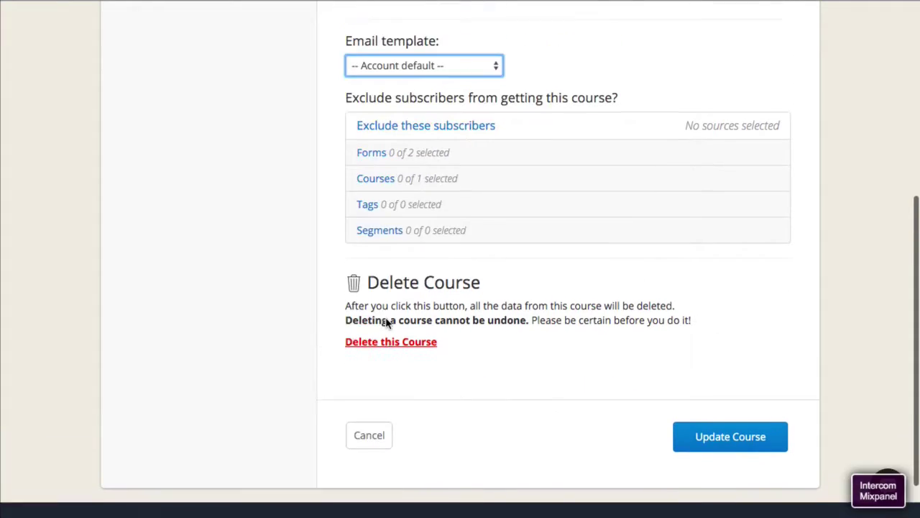
scroll(393, 323, "up", 4)
left_click(595, 80)
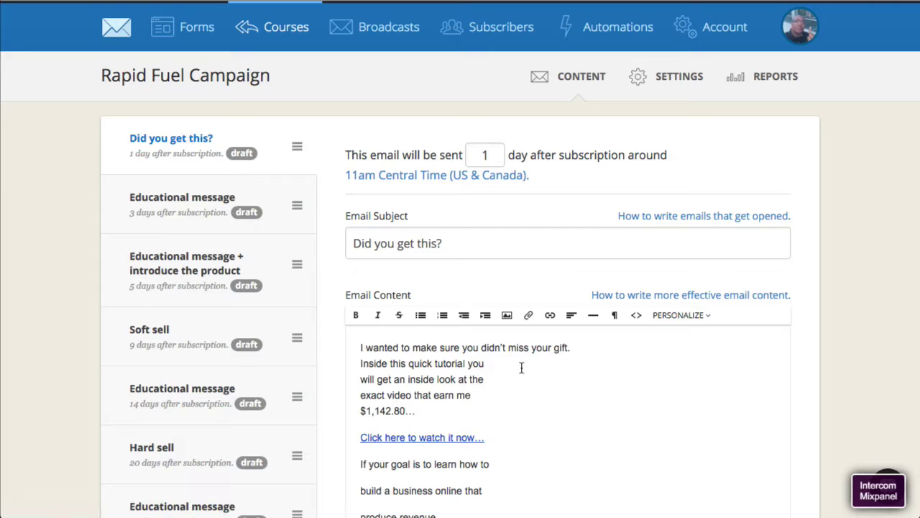
- Publish the first email with a 0-day delay and save all the course emails
scroll(522, 367, "down", 10)
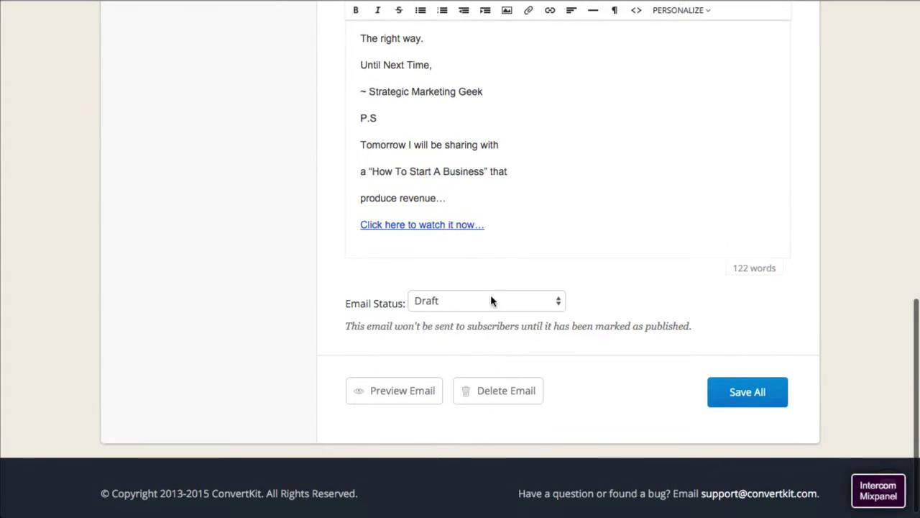
left_click(491, 301)
left_click(485, 312)
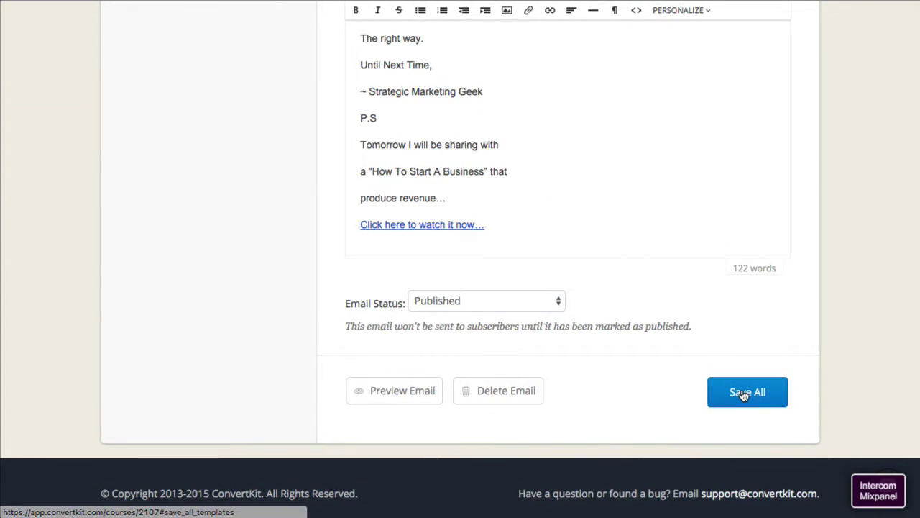
left_click(744, 394)
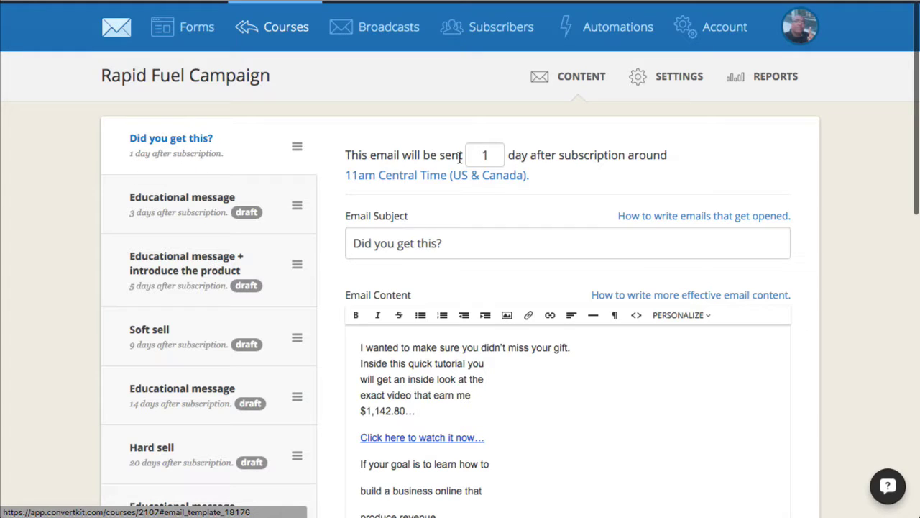
type("0")
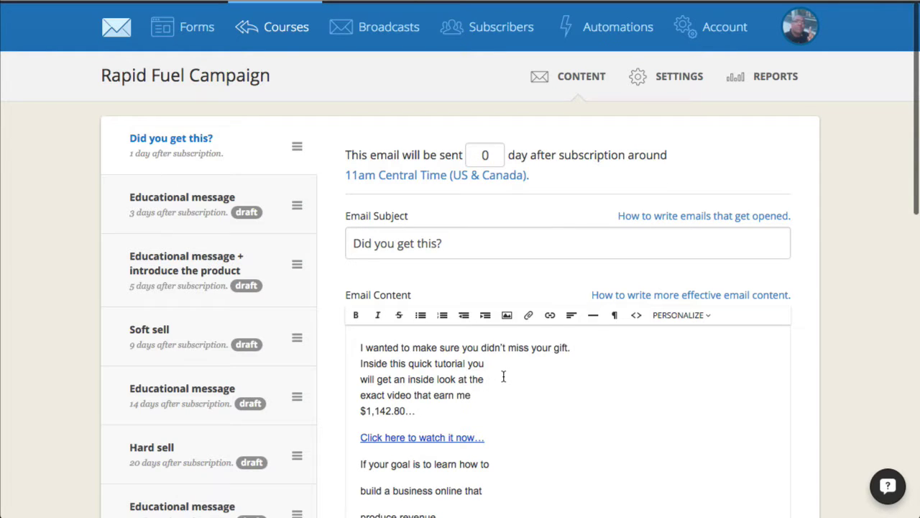
scroll(520, 410, "down", 7)
scroll(531, 433, "down", 3)
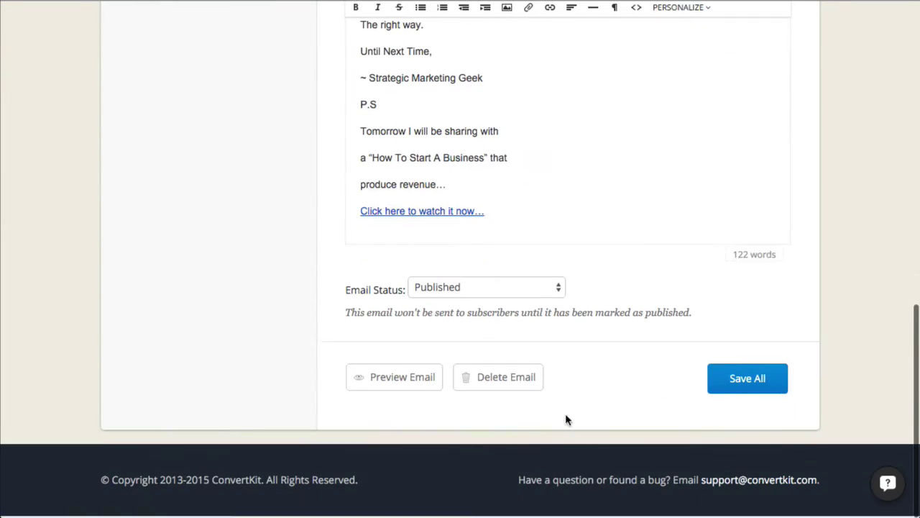
left_click(728, 381)
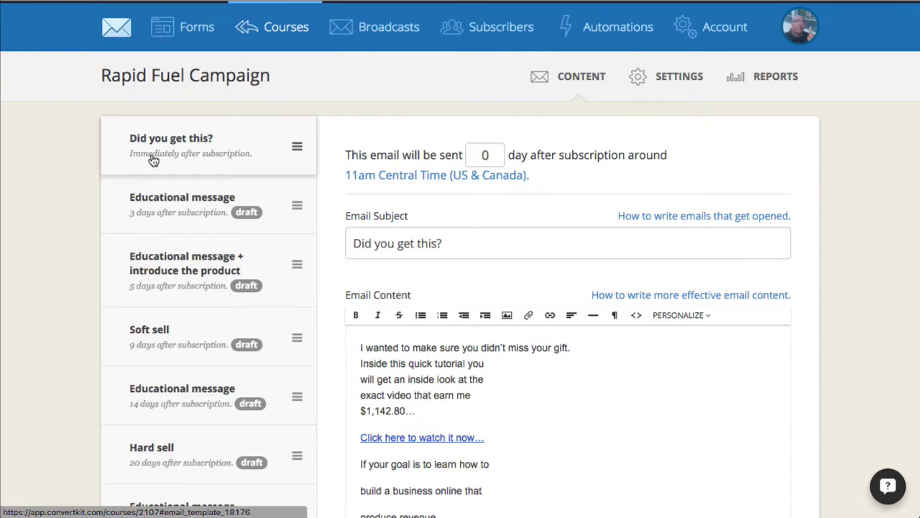
- Open the 3-day Educational message email and select its placeholder sentence
left_click_drag(224, 159, 180, 146)
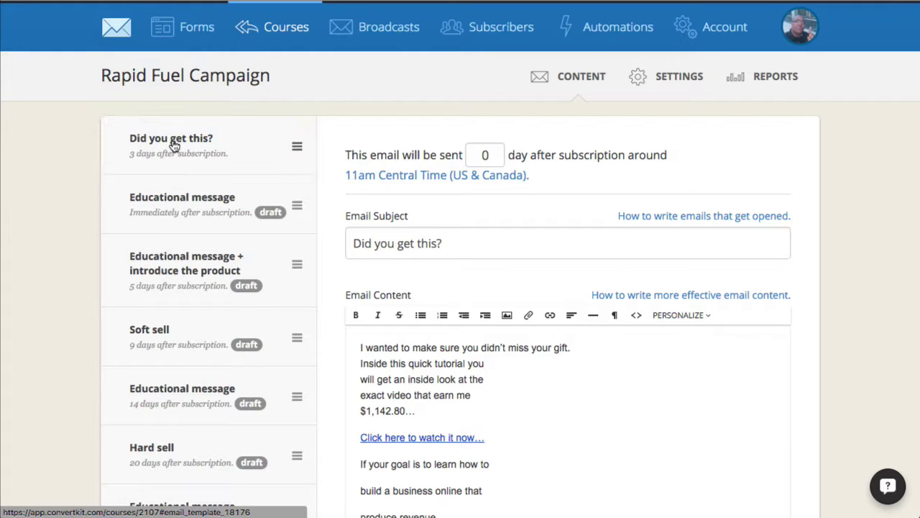
left_click(209, 218)
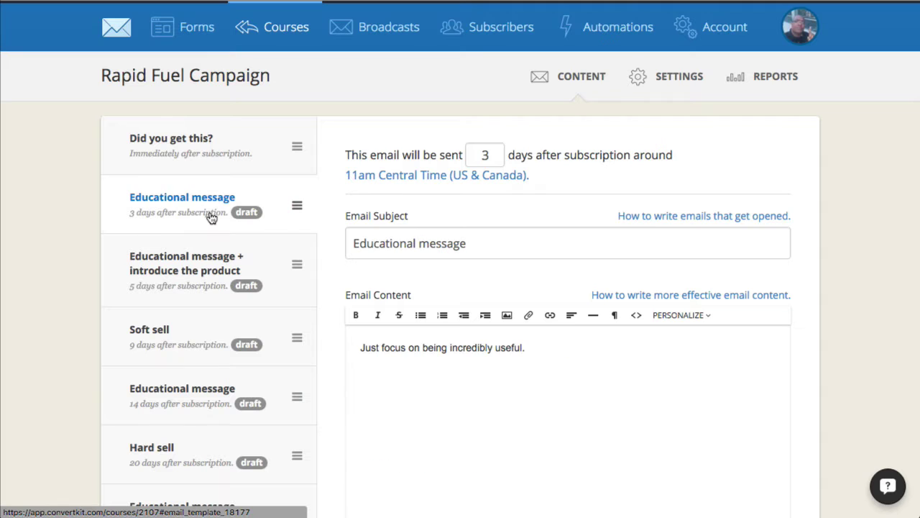
scroll(526, 374, "down", 5)
scroll(522, 378, "up", 2)
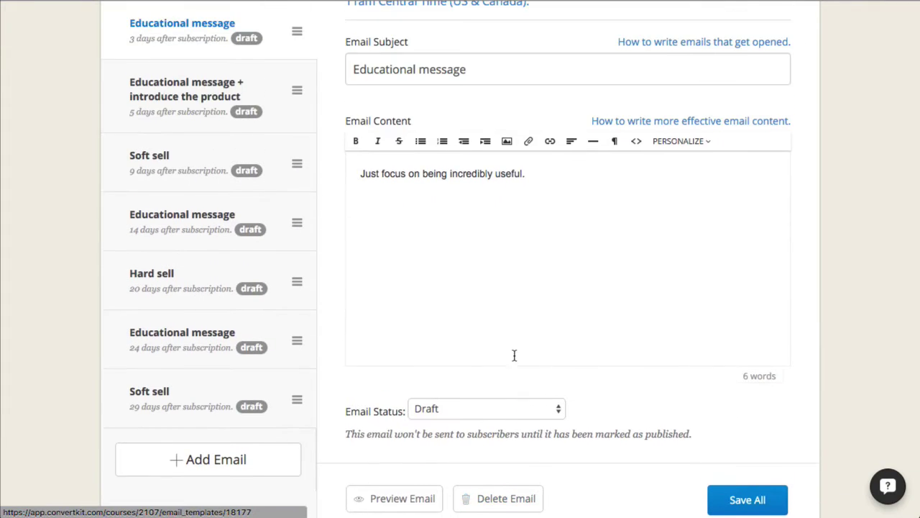
scroll(514, 356, "up", 1)
left_click_drag(366, 191, 526, 191)
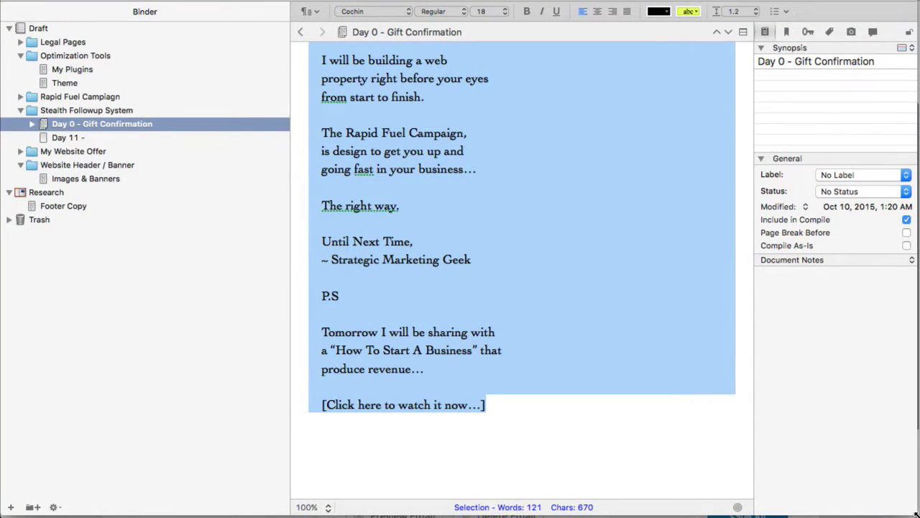
- In Scrivener, unfold the nested Day 0 through Day 10 documents of the Stealth Followup System
left_click(827, 483)
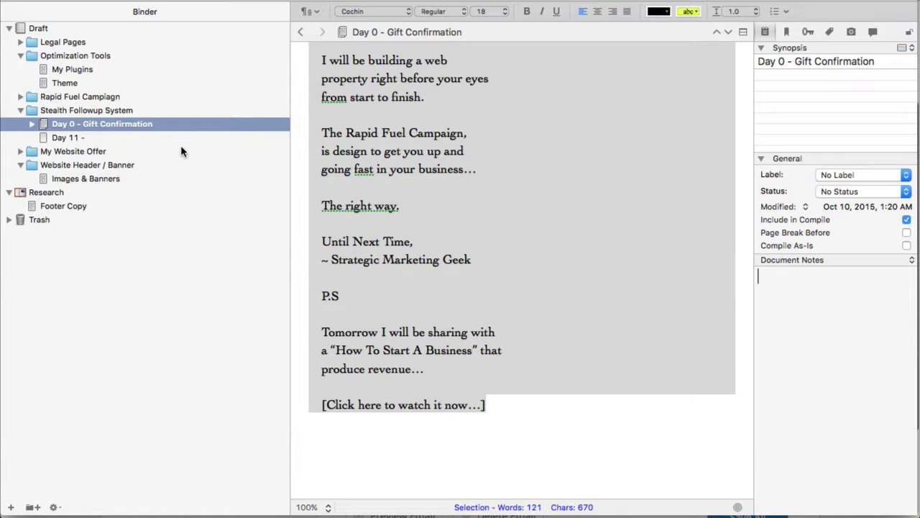
left_click(534, 197)
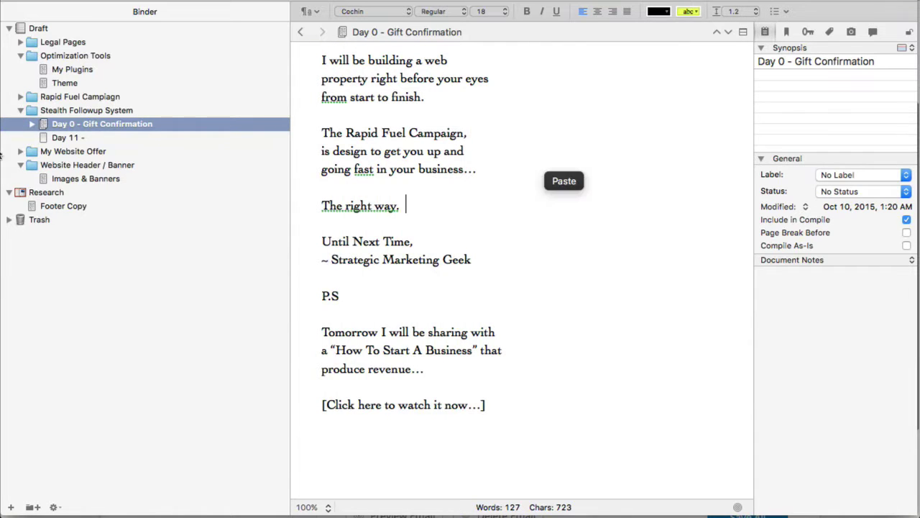
left_click(32, 124)
left_click(38, 136)
left_click(43, 138)
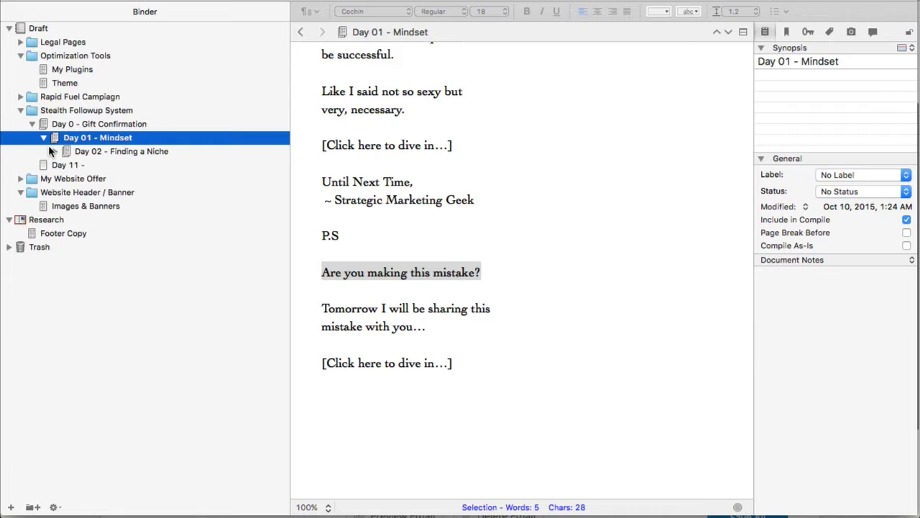
left_click(54, 151)
left_click(66, 165)
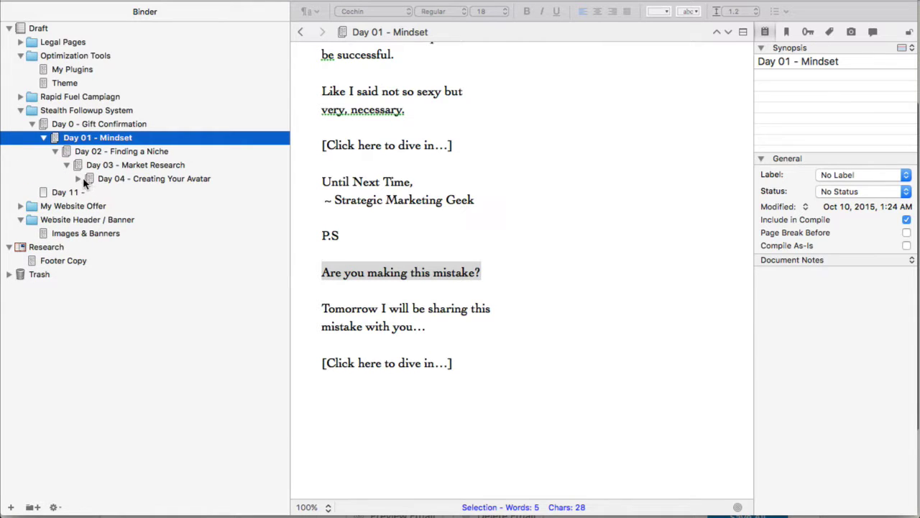
left_click(85, 179)
left_click(78, 179)
left_click(97, 194)
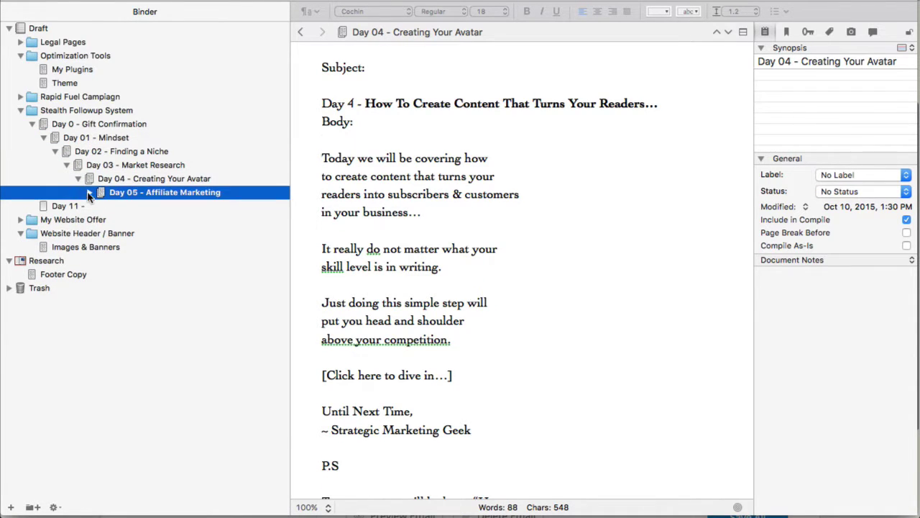
left_click(89, 192)
left_click(100, 207)
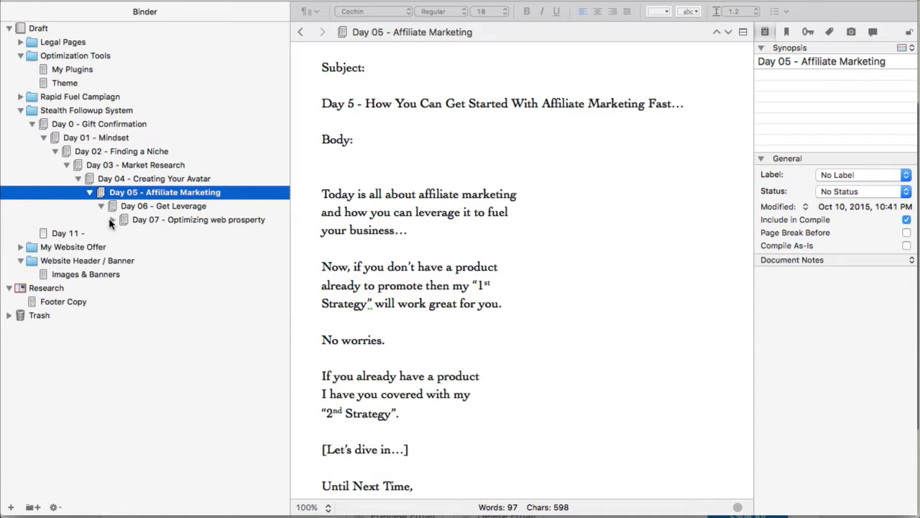
left_click(112, 219)
left_click(124, 234)
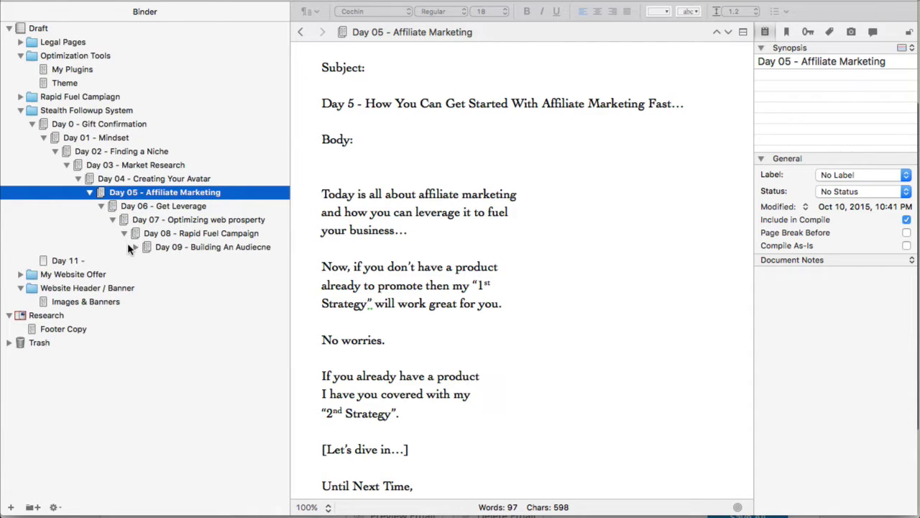
left_click(127, 245)
left_click(134, 247)
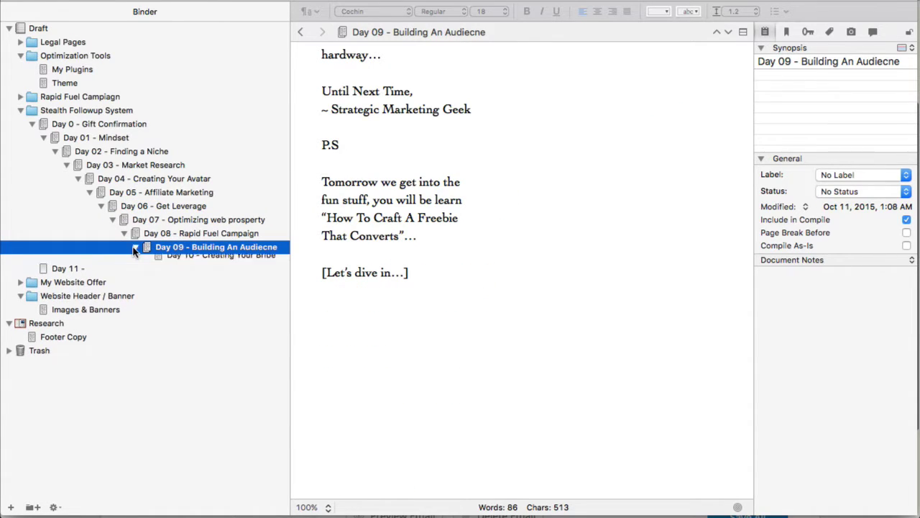
left_click(181, 263)
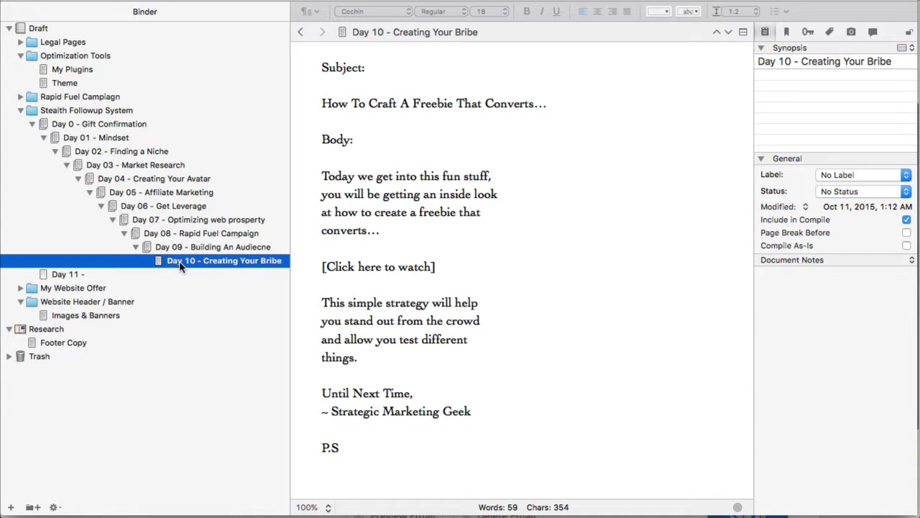
scroll(472, 286, "up", 2)
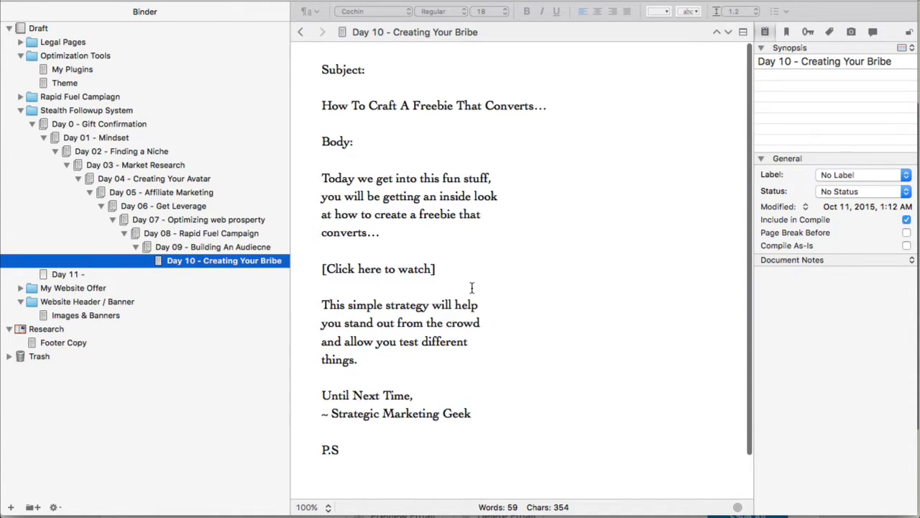
- Unfold the Rapid Fuel Campiagn folder and view the Day 0 and Day 01 drafts
left_click(58, 98)
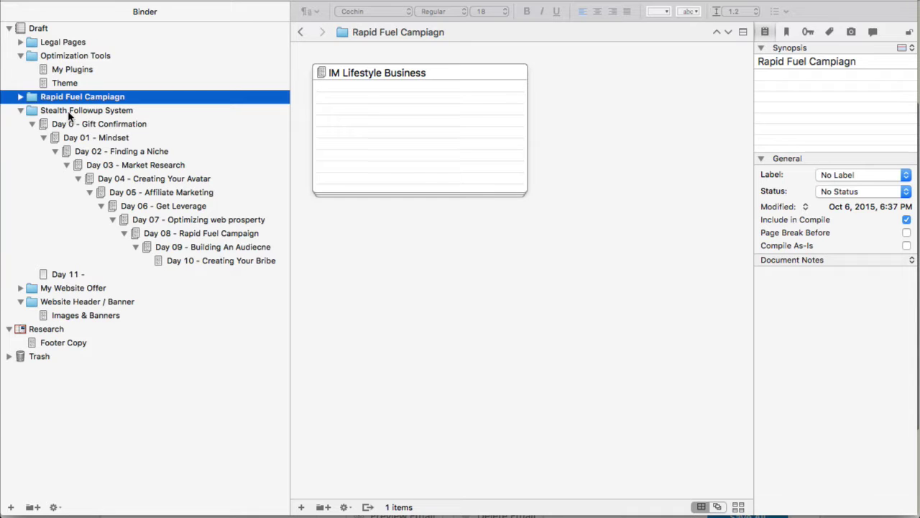
left_click(21, 98)
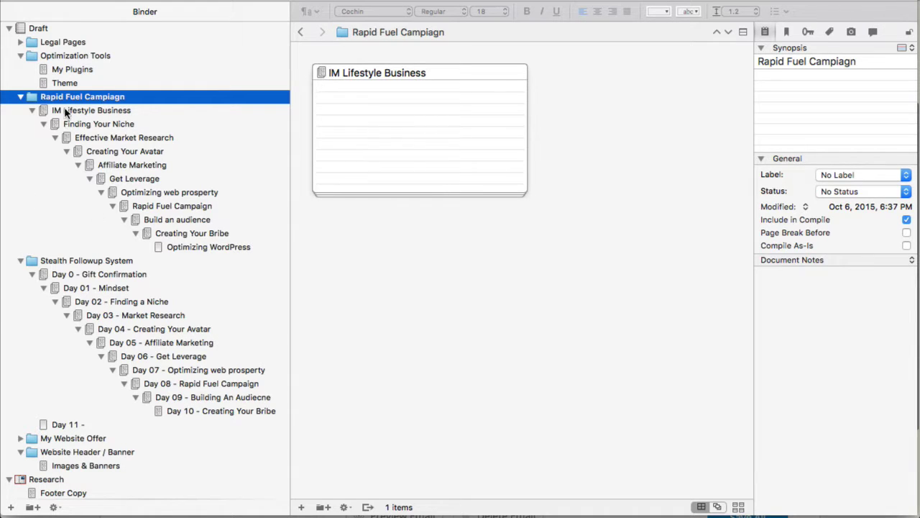
left_click(98, 277)
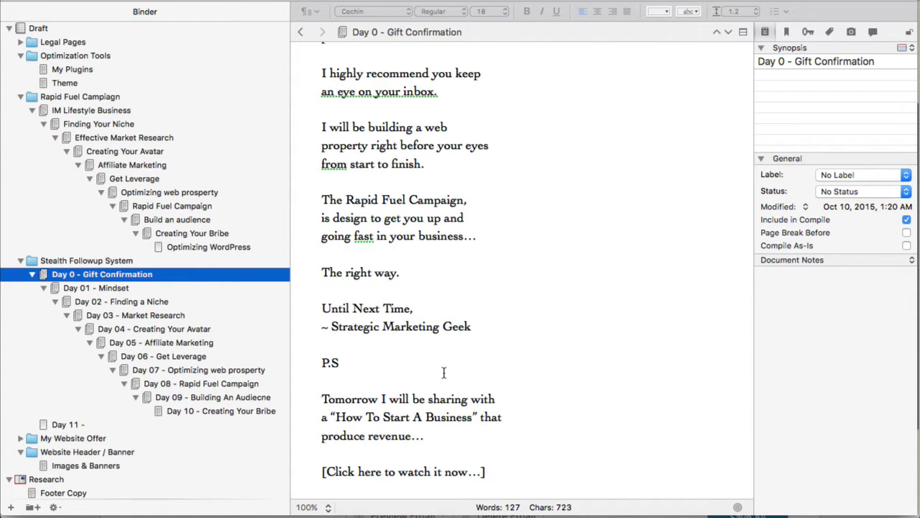
left_click_drag(491, 472, 388, 83)
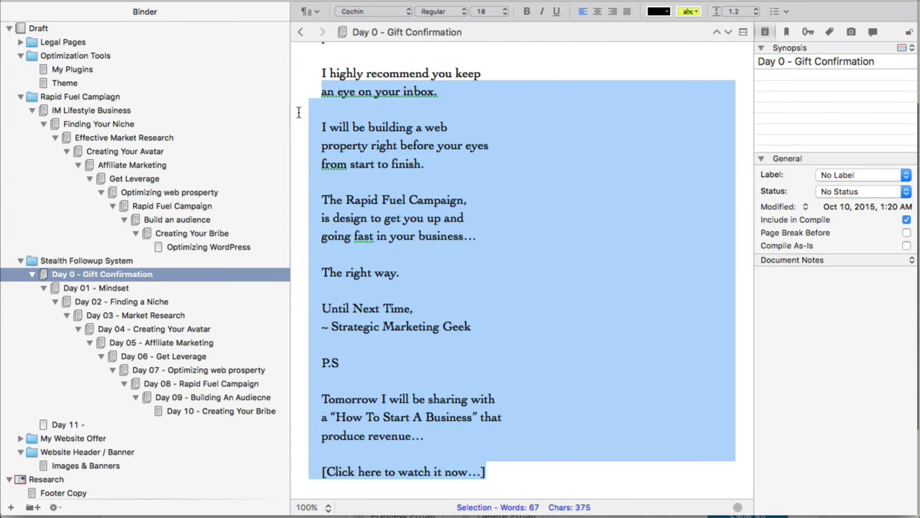
left_click(166, 290)
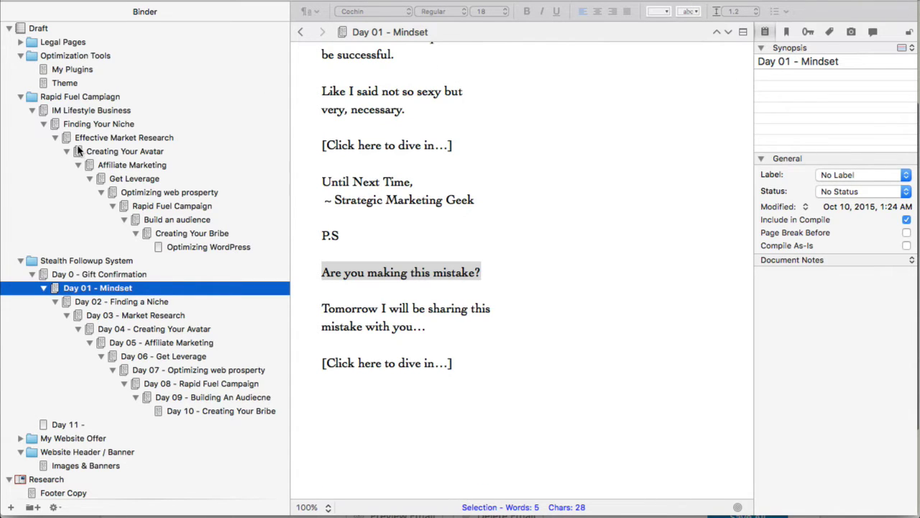
- Open the IM Lifestyle Business draft, then return to the Educational message in ConvertKit
left_click(85, 112)
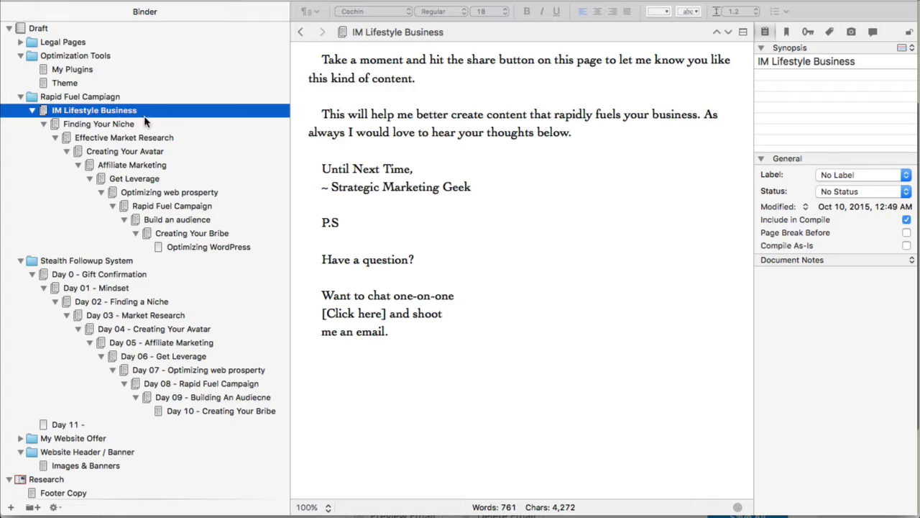
scroll(440, 172, "up", 10)
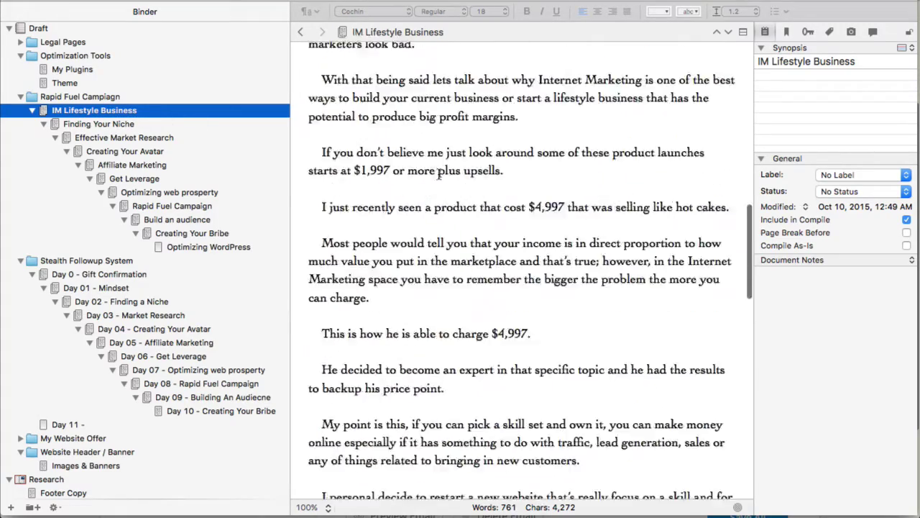
scroll(438, 174, "up", 15)
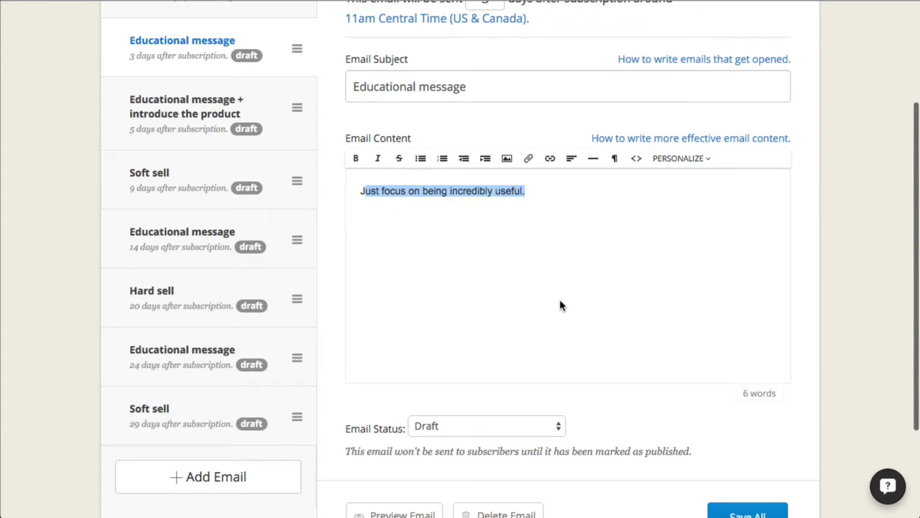
left_click(546, 299)
scroll(561, 250, "up", 4)
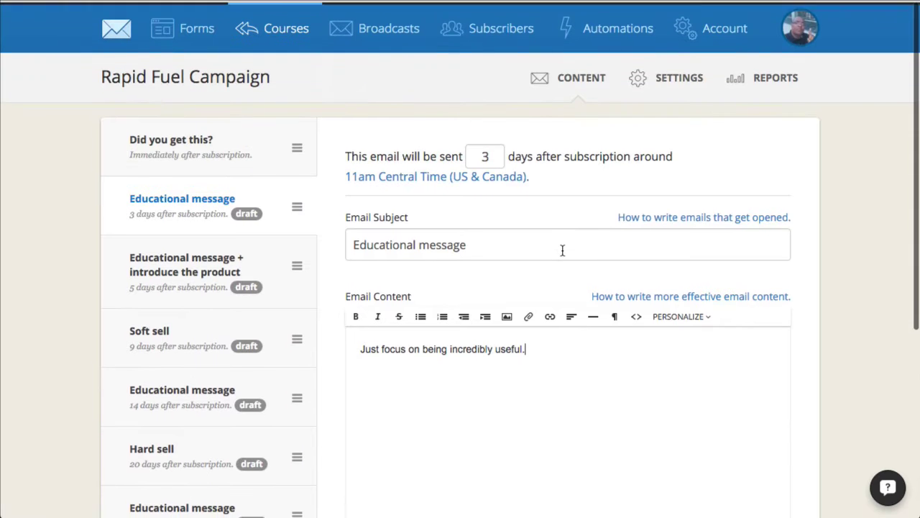